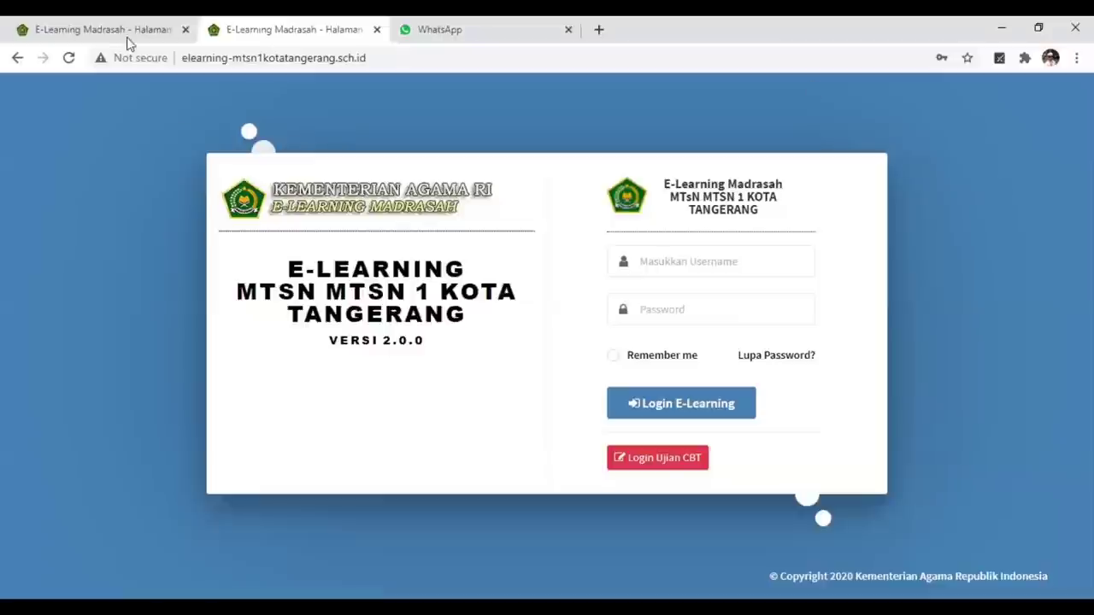
Log in to the E-Learning Madrasah with the teacher's saved username and password, and skip the welcome tour.
left_click(93, 25)
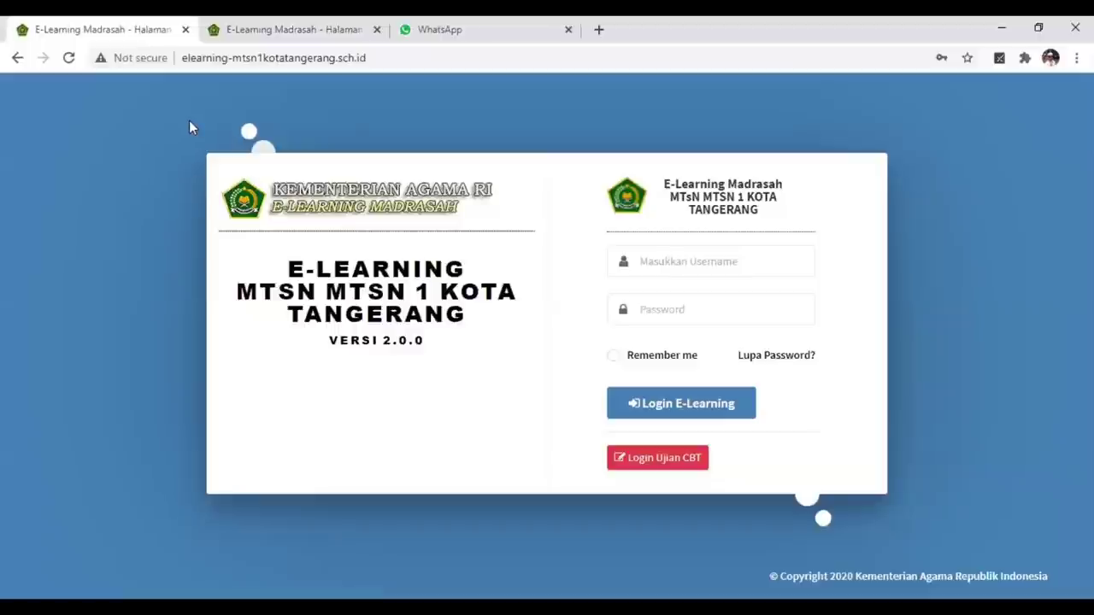
left_click(665, 261)
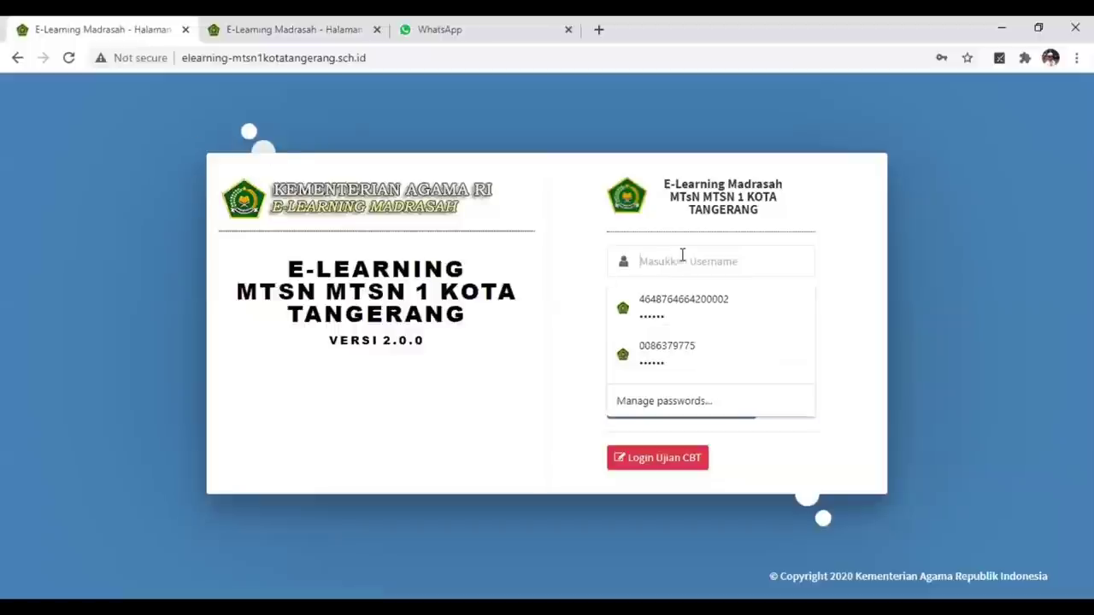
left_click(678, 302)
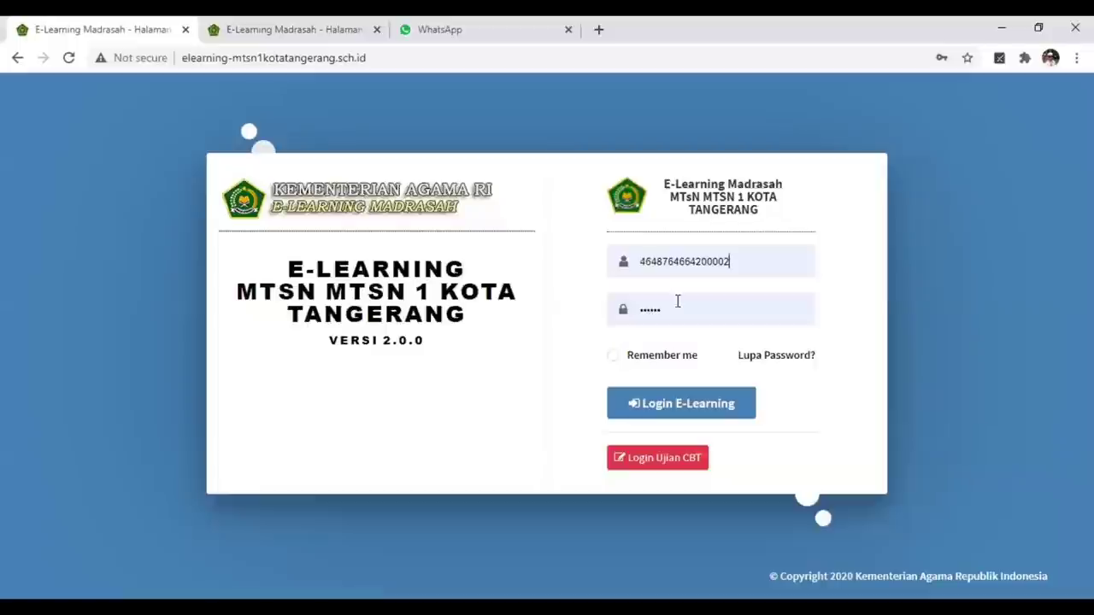
left_click(682, 413)
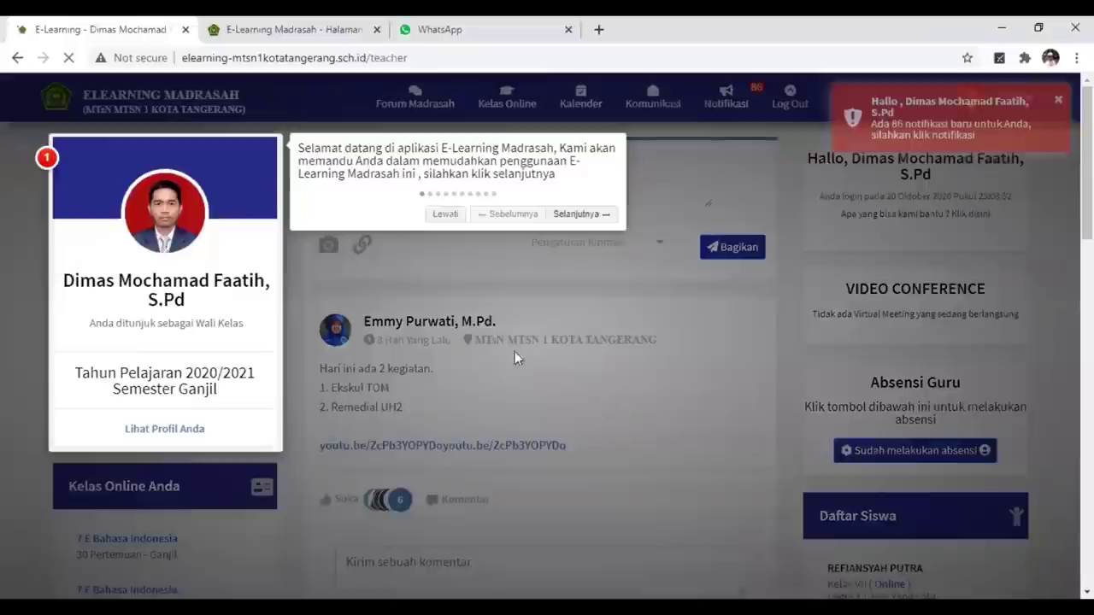
left_click(431, 220)
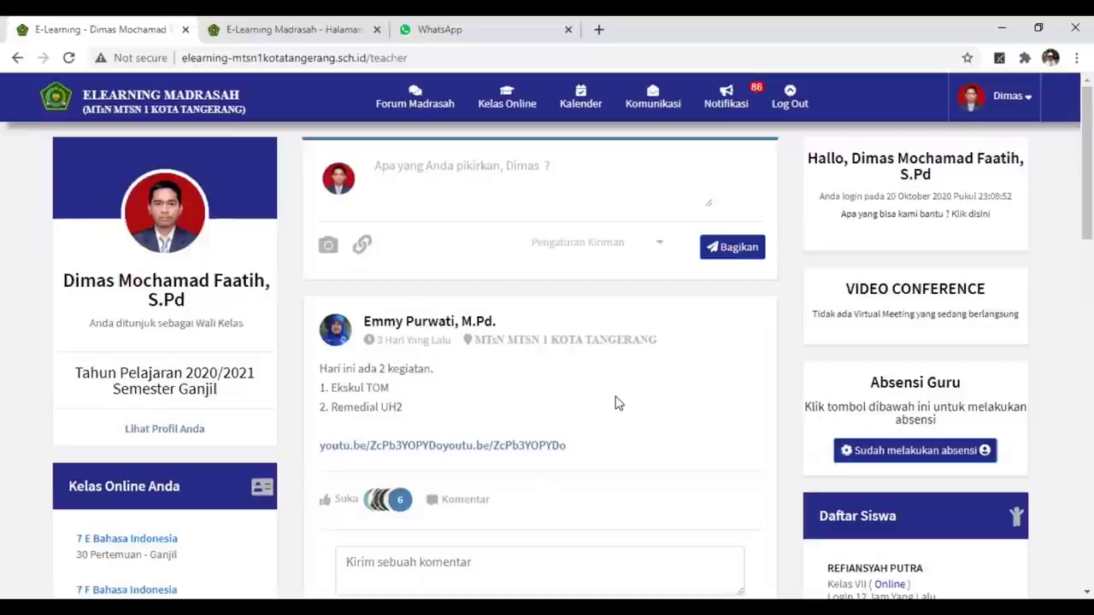
Start a new CBT exam in the Computer Based Test section of the 7 E Bahasa Indonesia class.
left_click(509, 103)
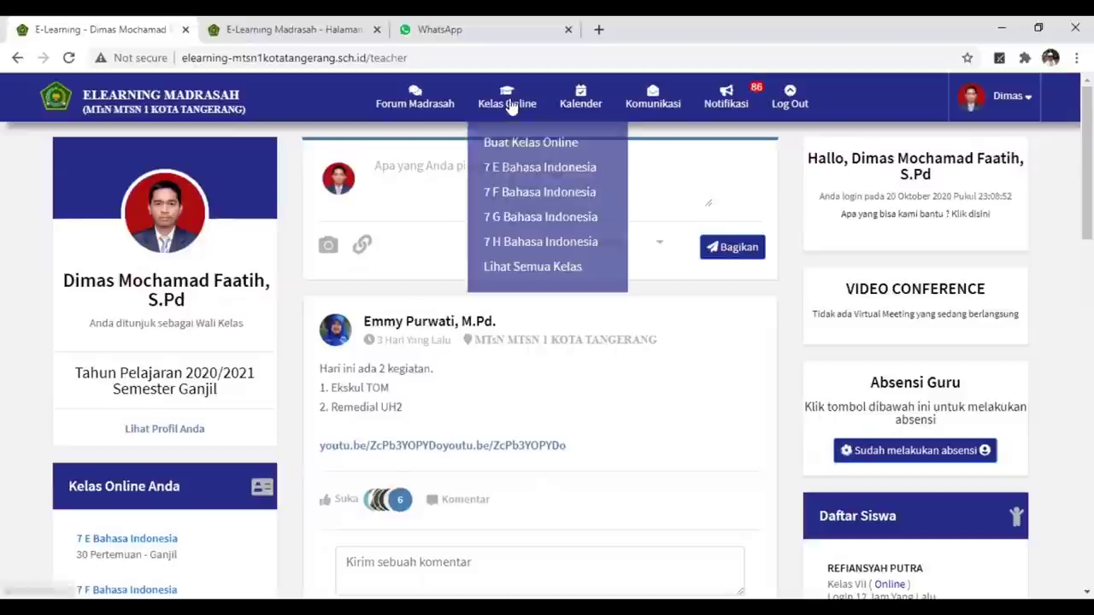
left_click(523, 173)
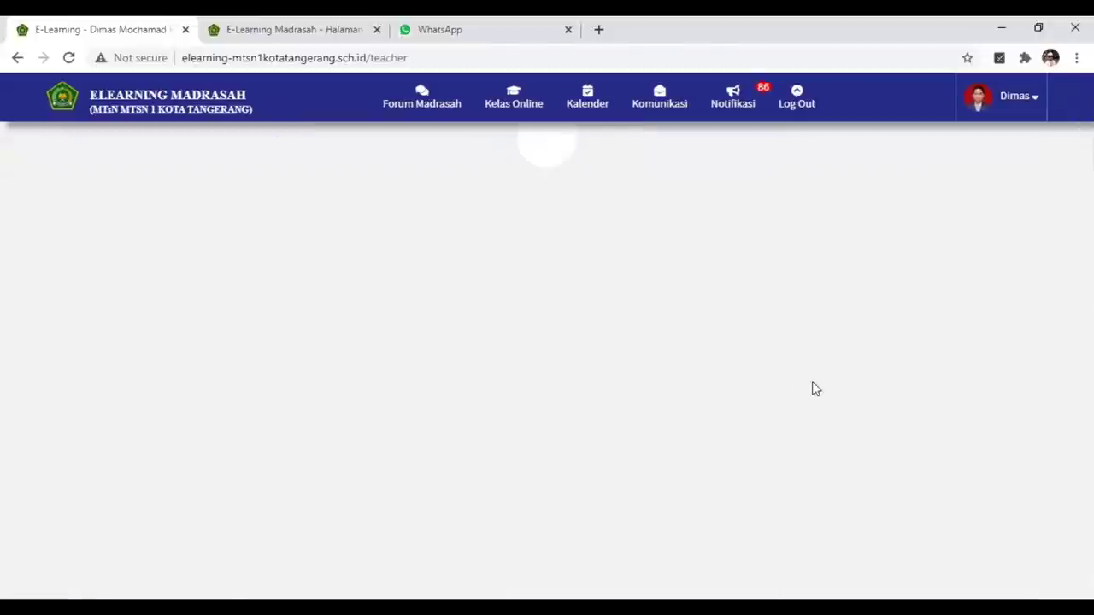
scroll(566, 441, "down", 2)
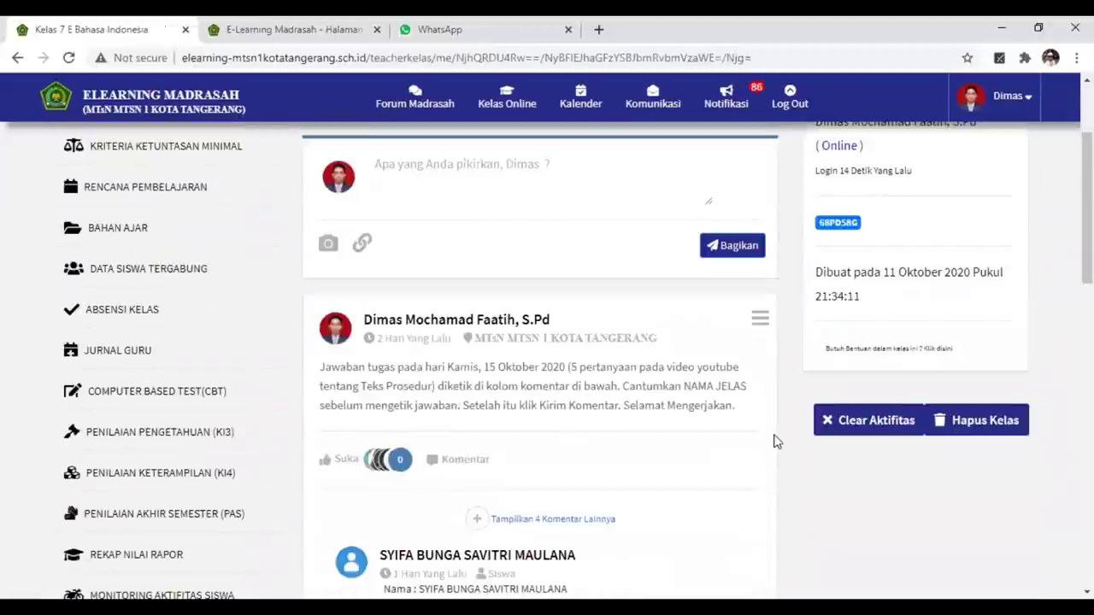
scroll(776, 442, "down", 2)
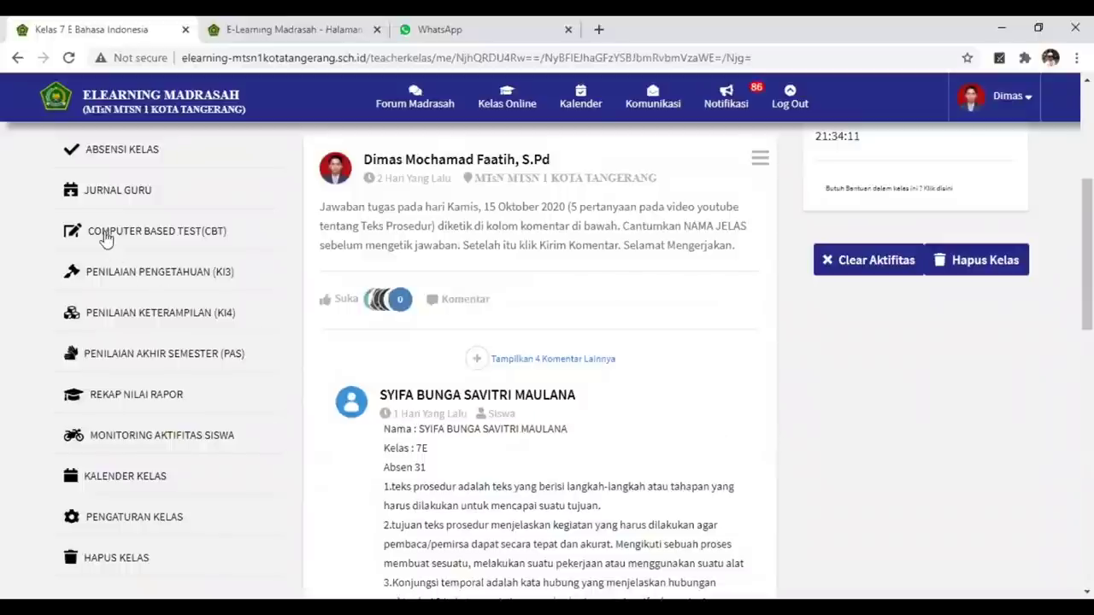
left_click(177, 239)
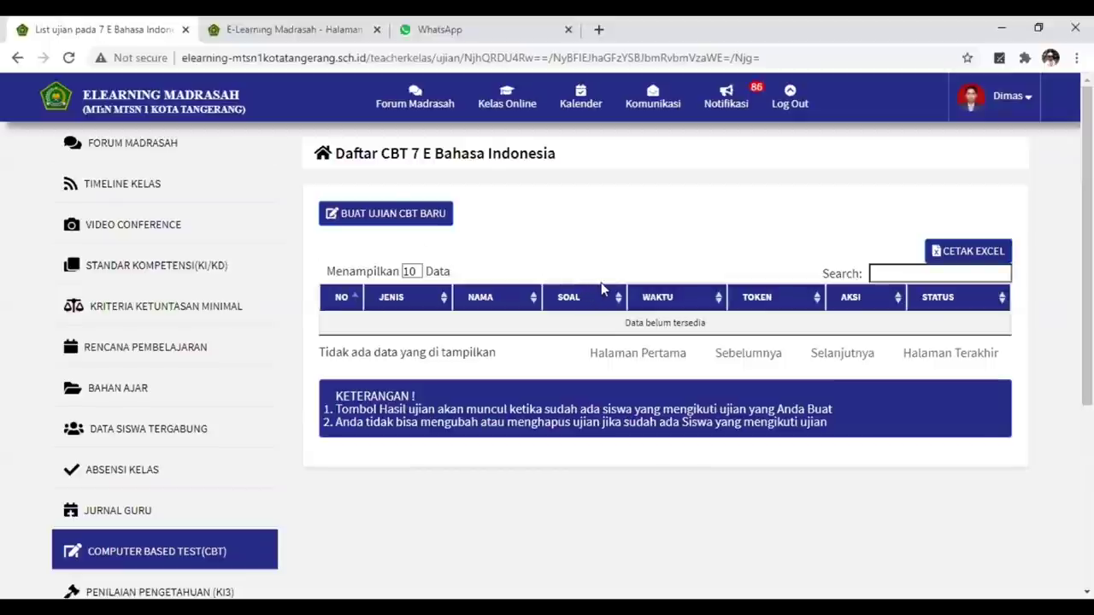
left_click(376, 221)
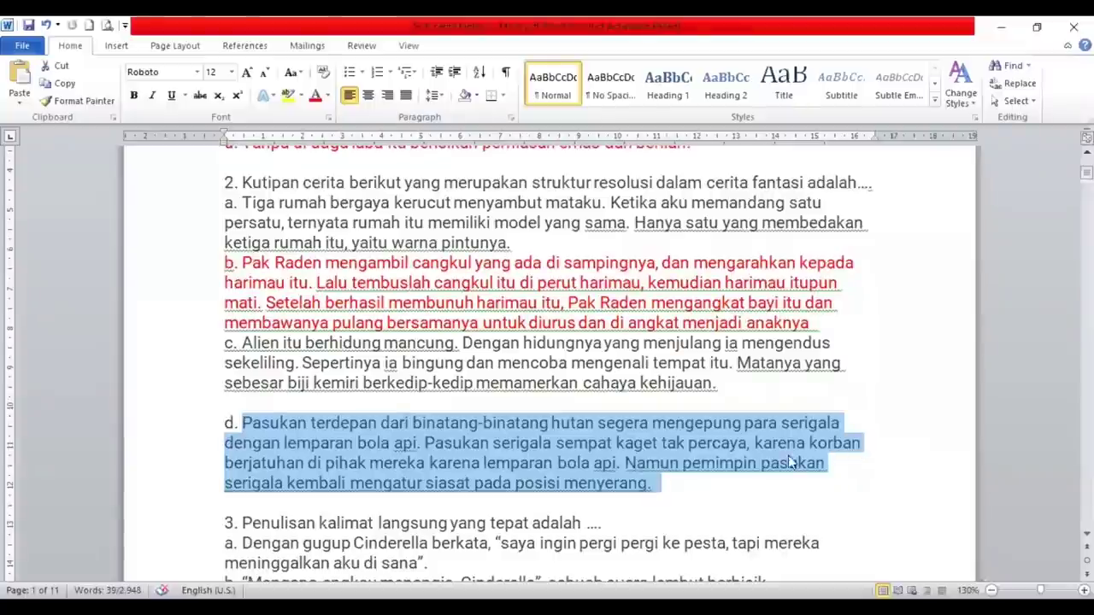
Look over the first exam questions and answer options at the start of the Word document.
scroll(483, 372, "up", 5)
scroll(482, 372, "down", 2)
scroll(483, 372, "up", 2)
scroll(483, 372, "down", 1)
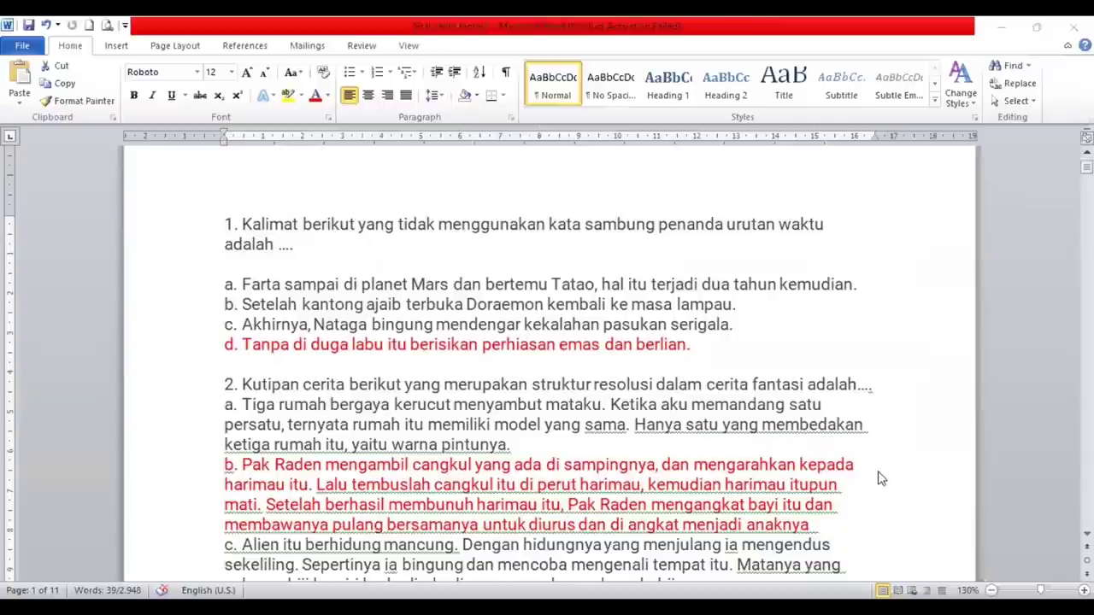
Switch to the browser's exam form, set the exam type to Penilaian Harian and choose basic competency 3.5 on teks prosedur.
key("alt+Tab")
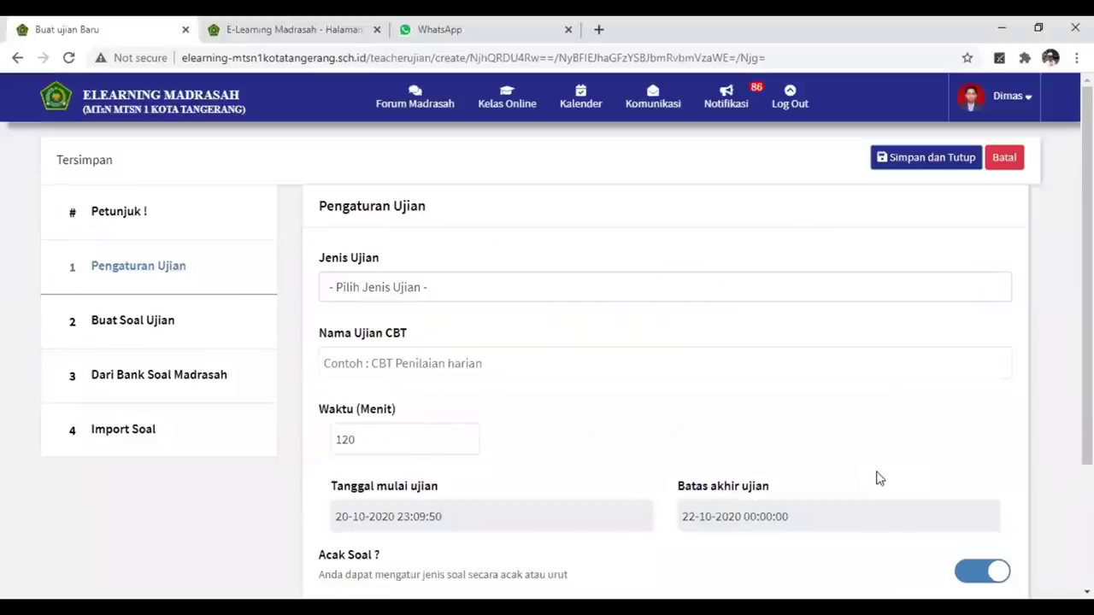
left_click(389, 291)
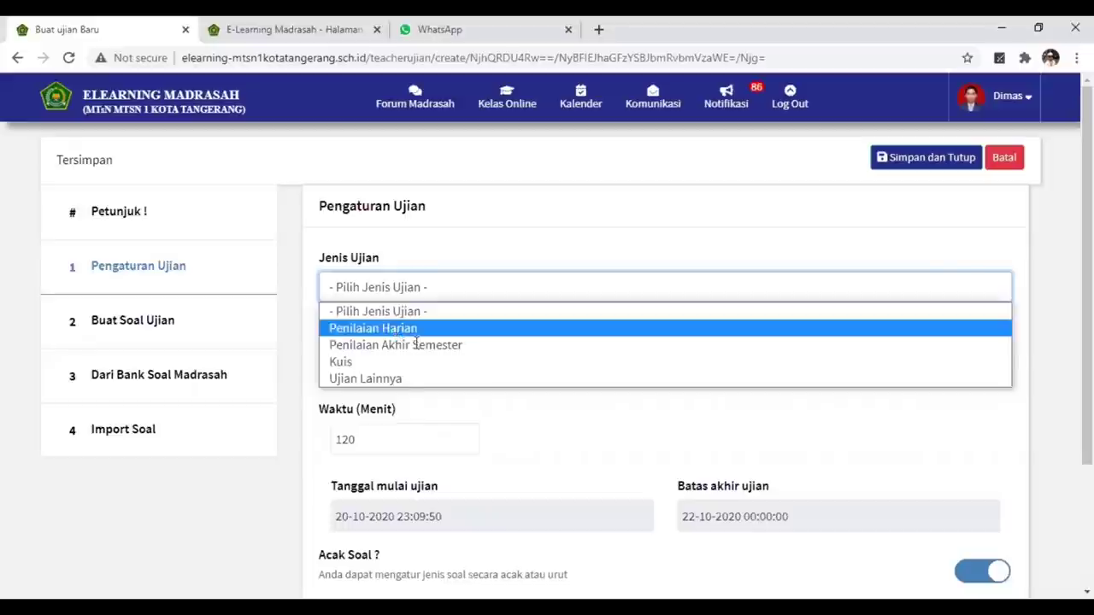
left_click(397, 330)
scroll(598, 414, "down", 1)
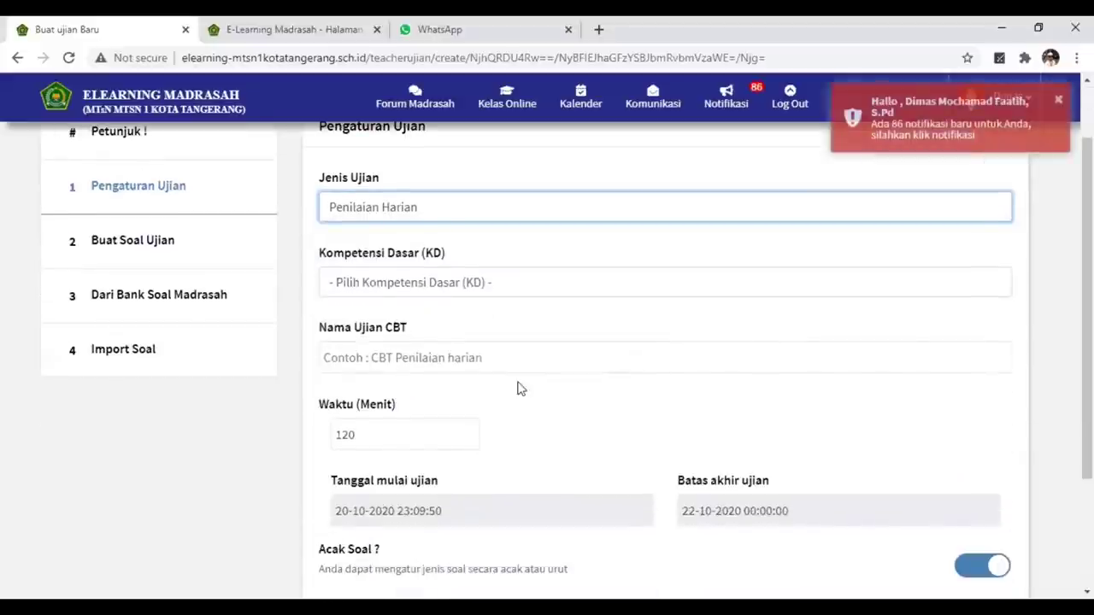
left_click(467, 291)
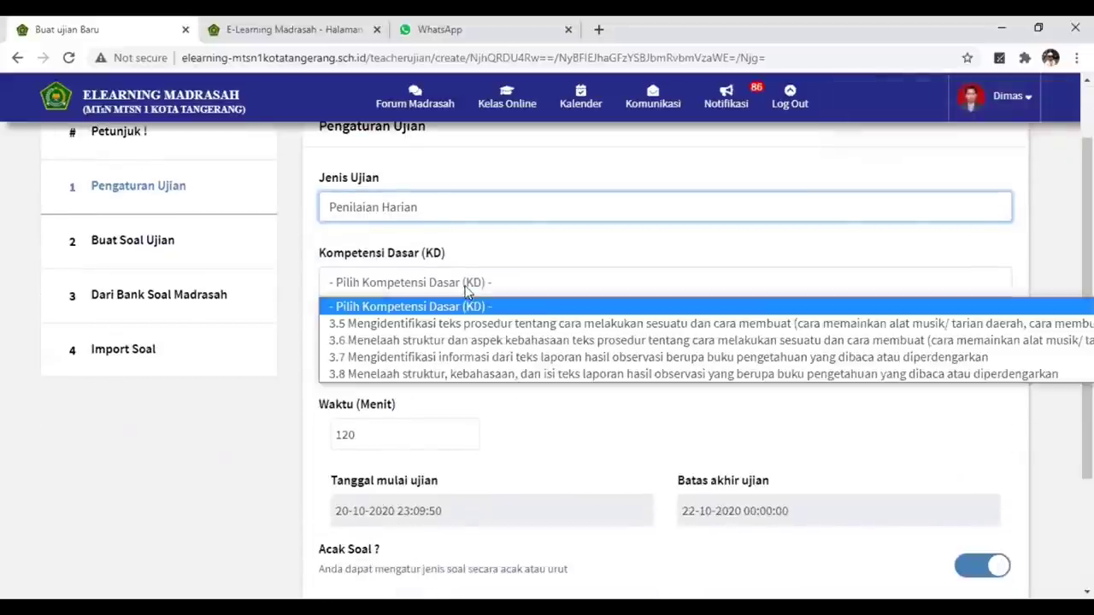
left_click(445, 330)
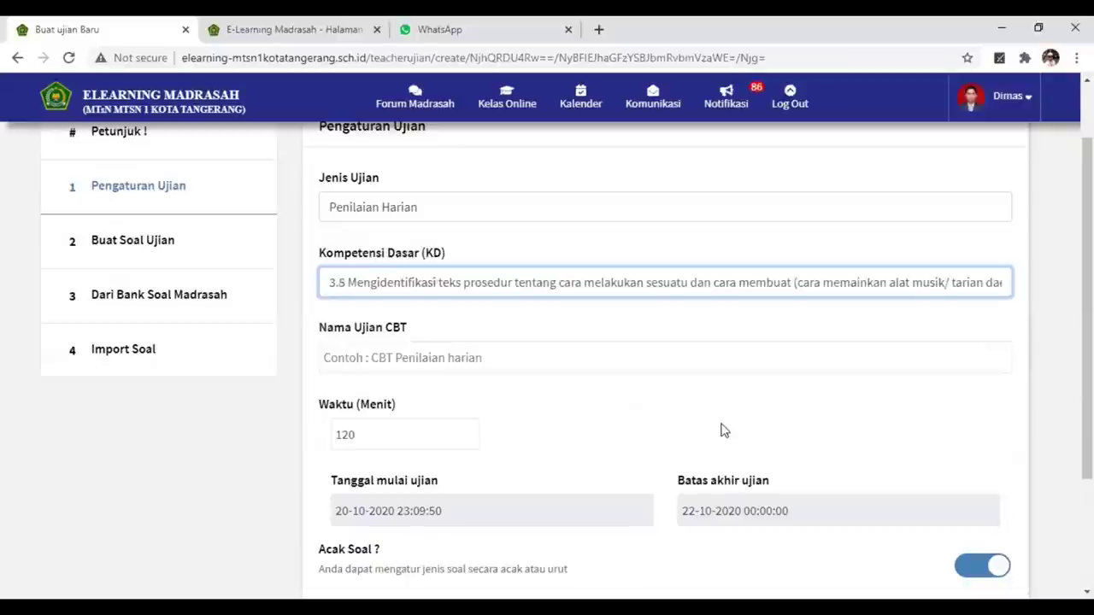
Name the exam "Penilaian Harian Materi Teks Prosedur" and set its duration to 60 minutes.
left_click(444, 361)
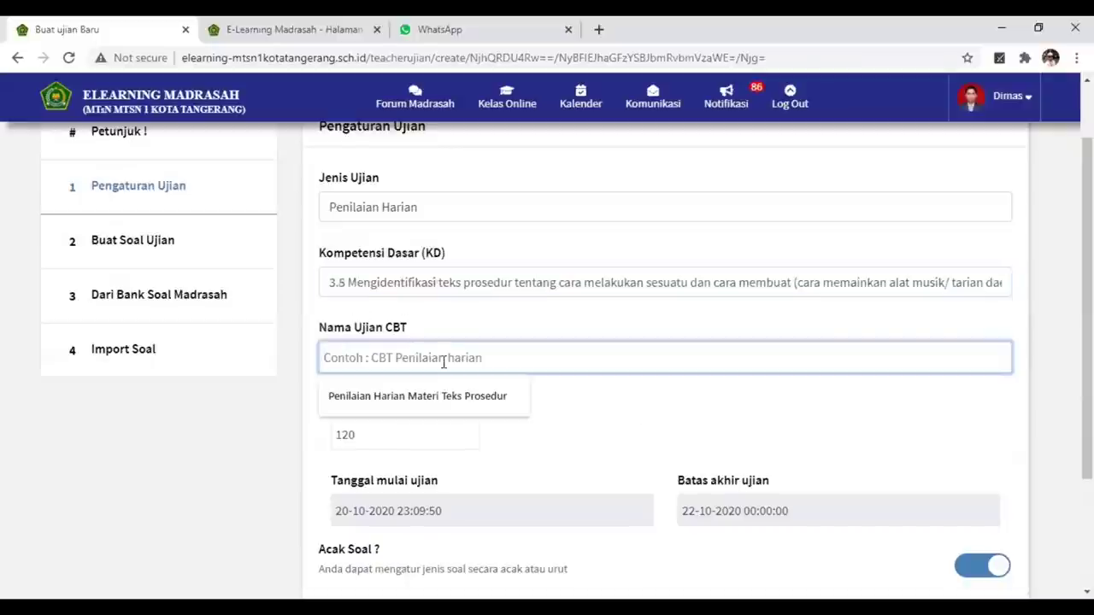
left_click(418, 396)
left_click_drag(385, 439, 321, 442)
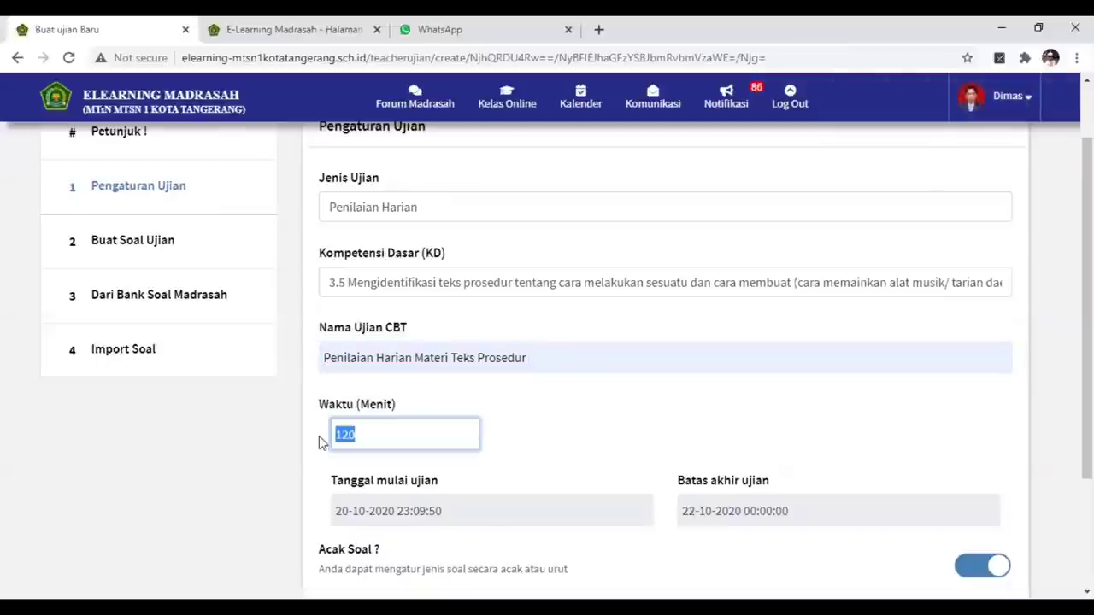
type("60")
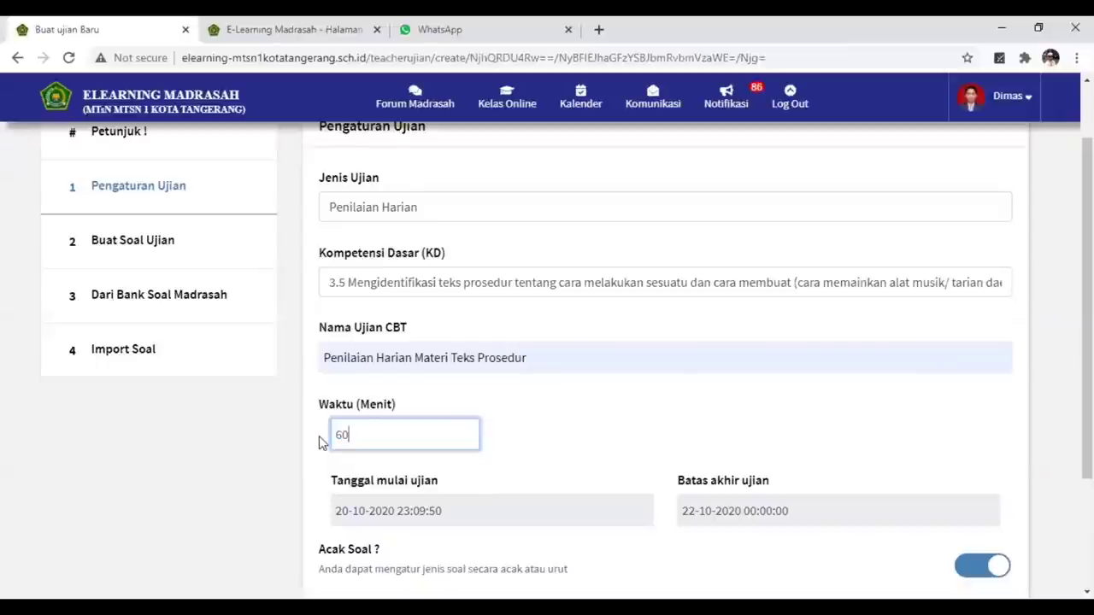
scroll(556, 432, "down", 1)
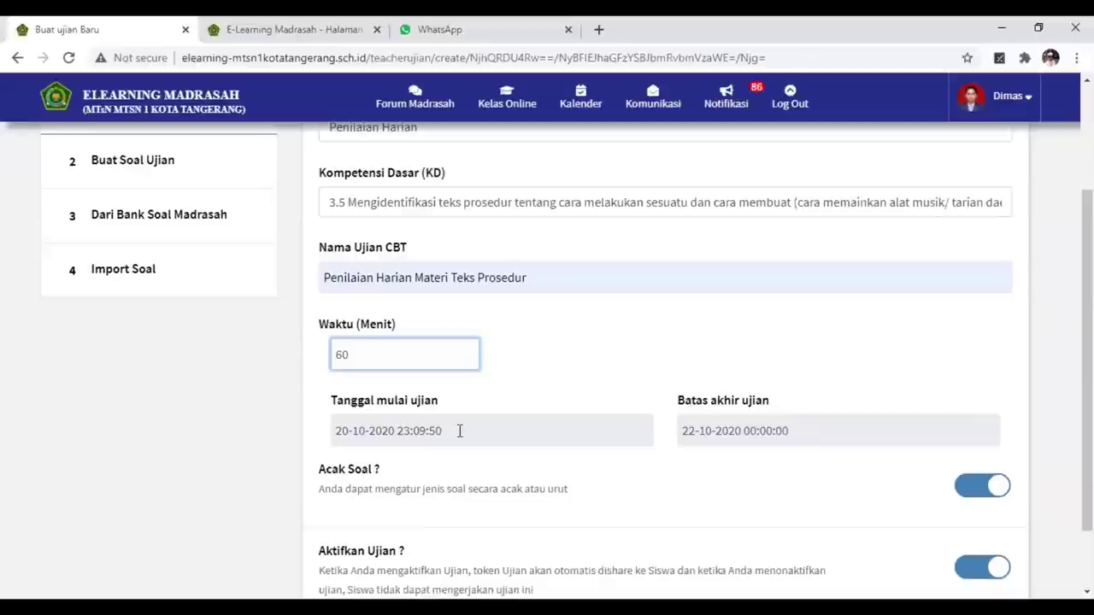
left_click(477, 431)
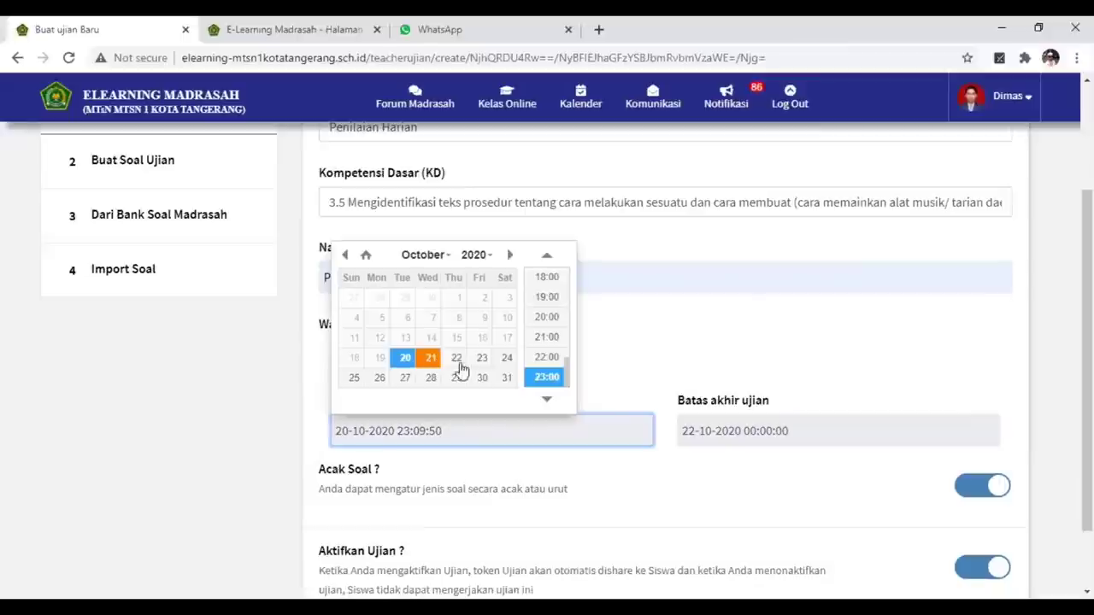
scroll(544, 293, "up", 1)
scroll(545, 294, "up", 3)
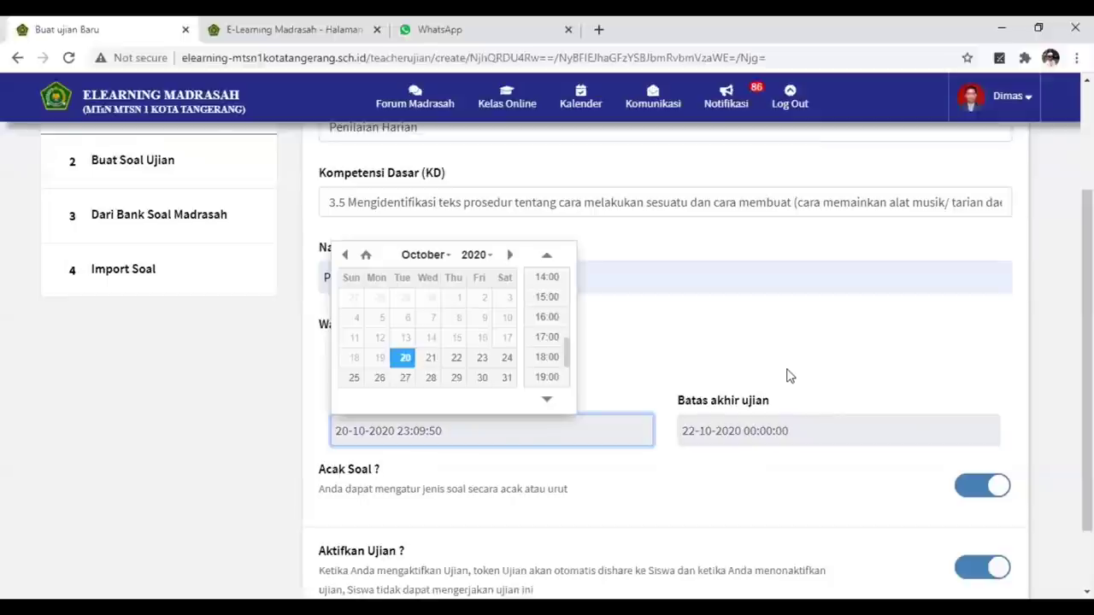
left_click(804, 335)
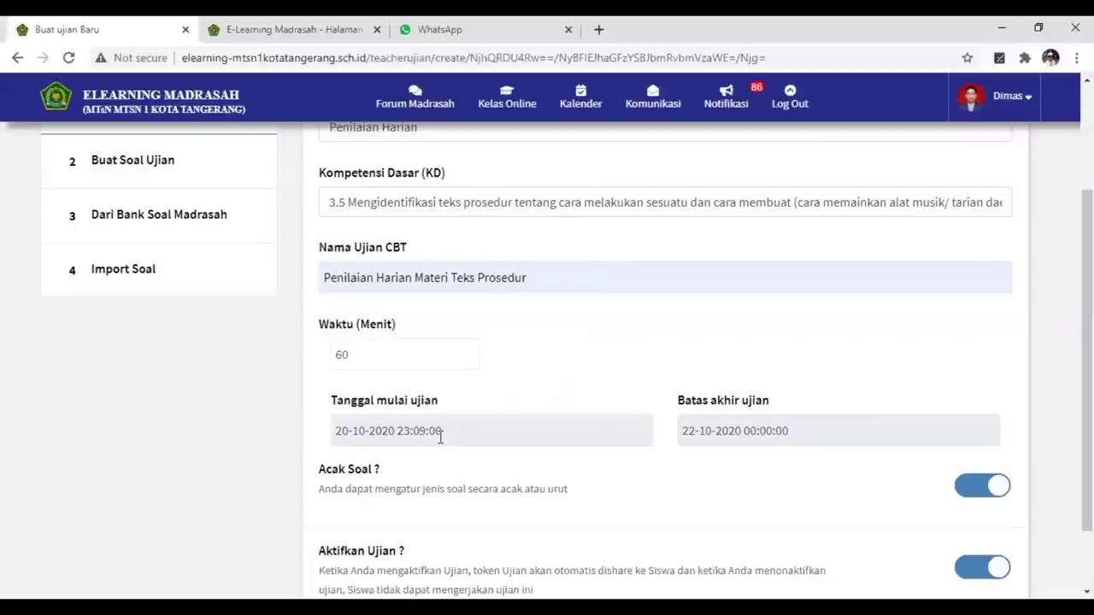
Check the remaining exam settings, and set question 1 to Pilihan Ganda (Multiple Choice) in the exam question editor.
scroll(444, 436, "down", 1)
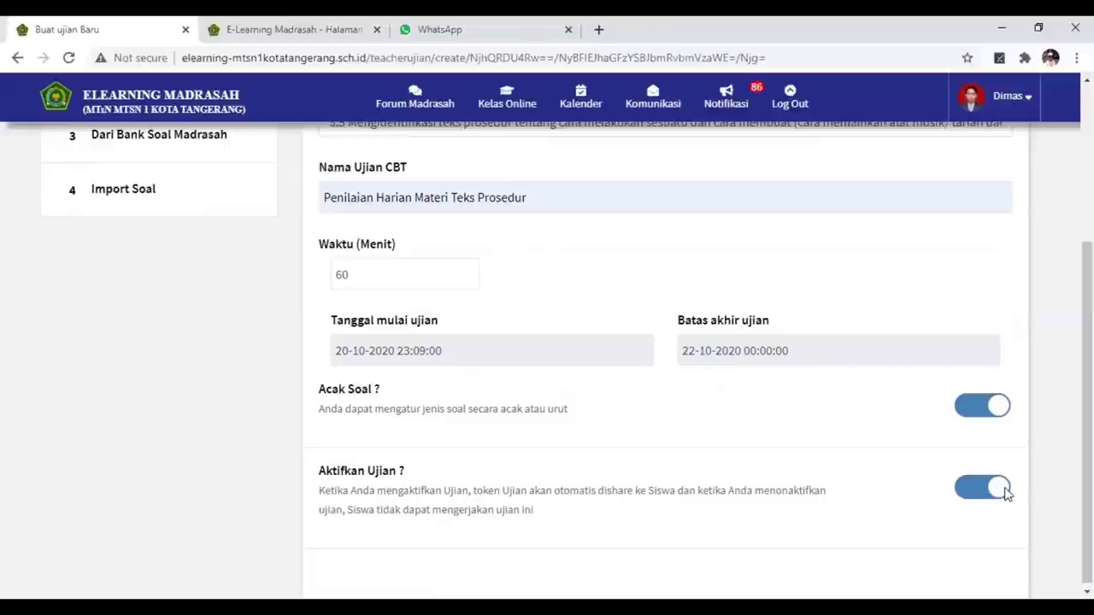
scroll(821, 483, "up", 3)
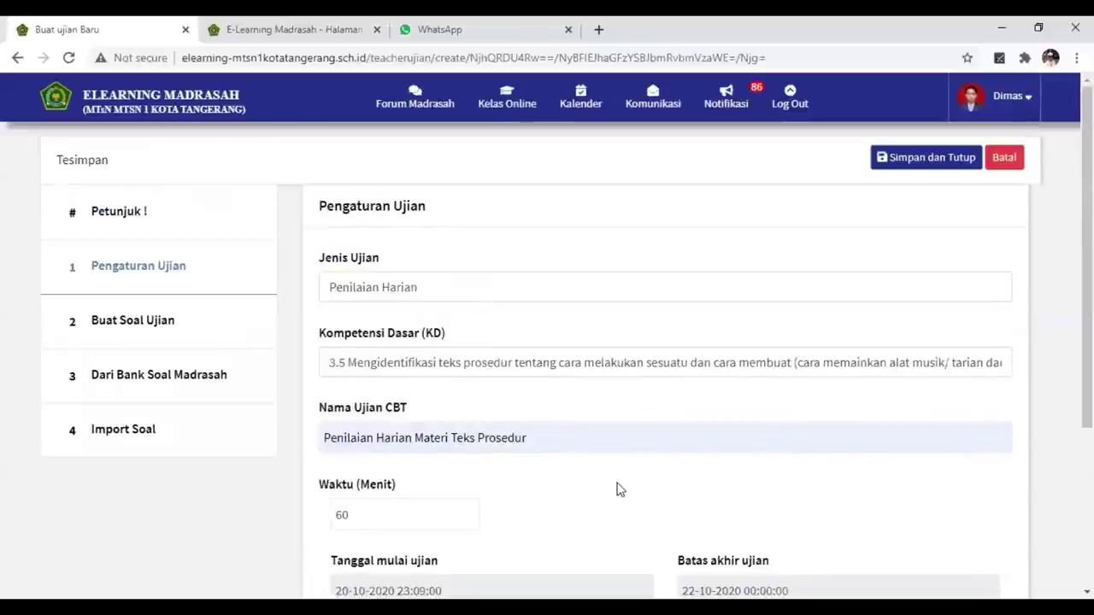
scroll(620, 490, "down", 3)
scroll(619, 489, "up", 3)
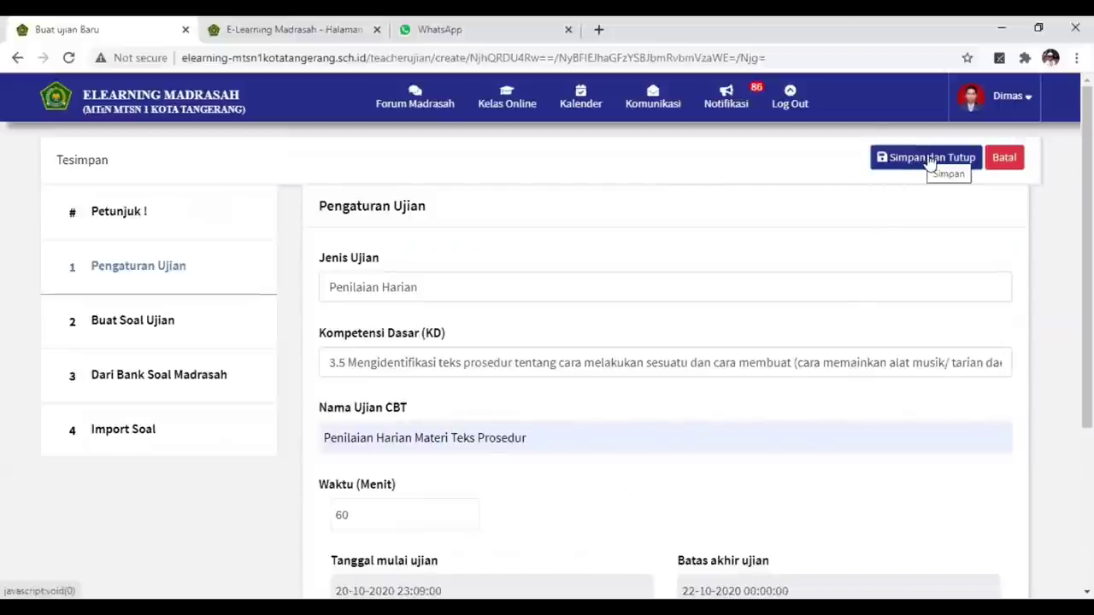
left_click(121, 327)
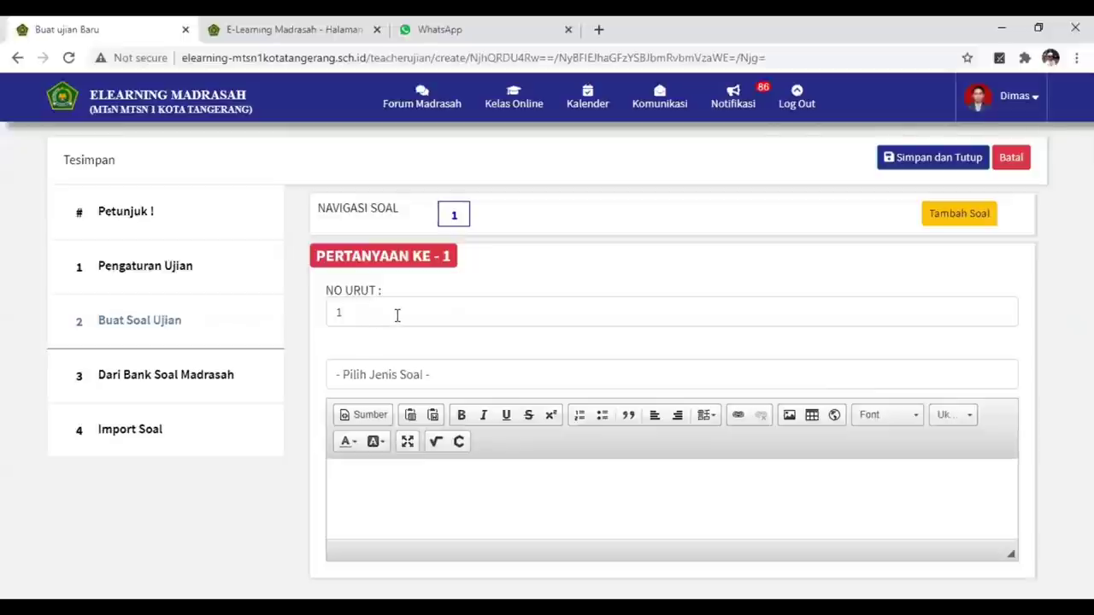
left_click(420, 375)
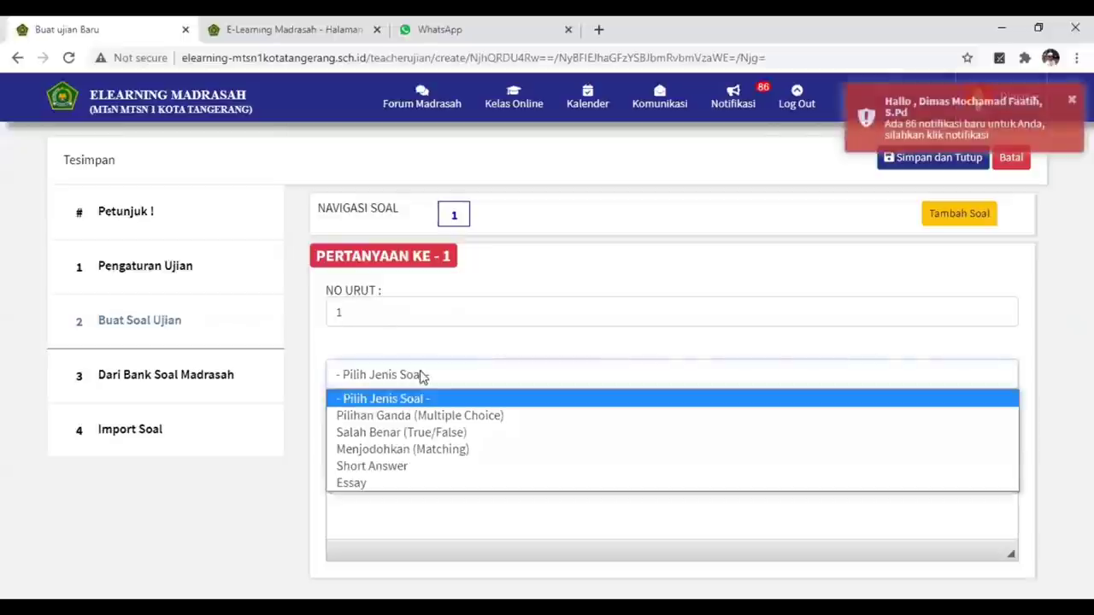
left_click(438, 419)
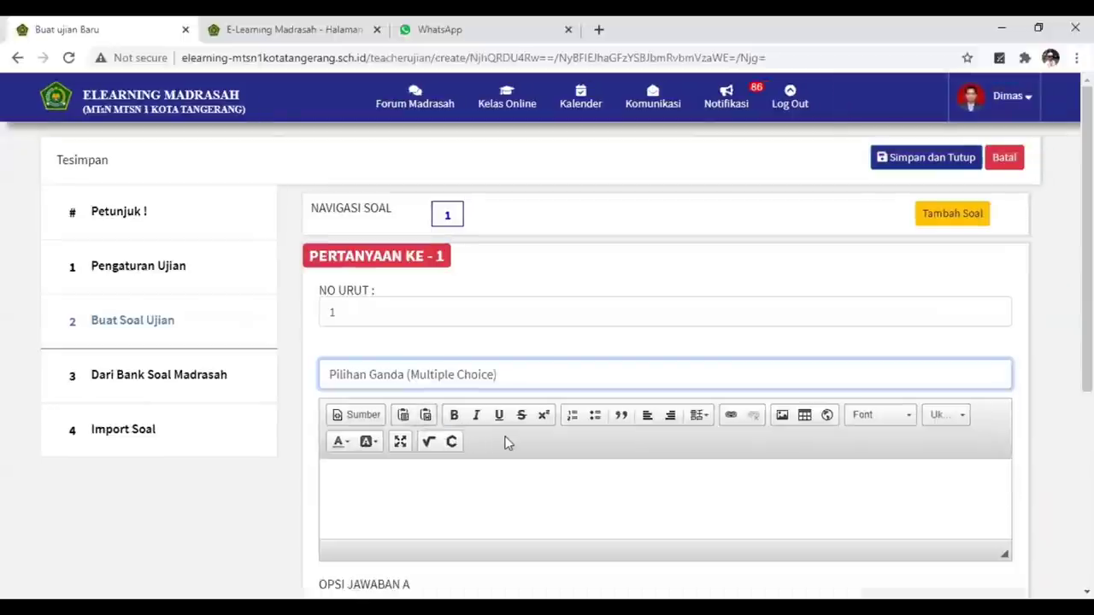
Place the cursor in question 1's text field and copy the first question's wording, without its number, from the Word document.
scroll(504, 440, "down", 2)
left_click(403, 326)
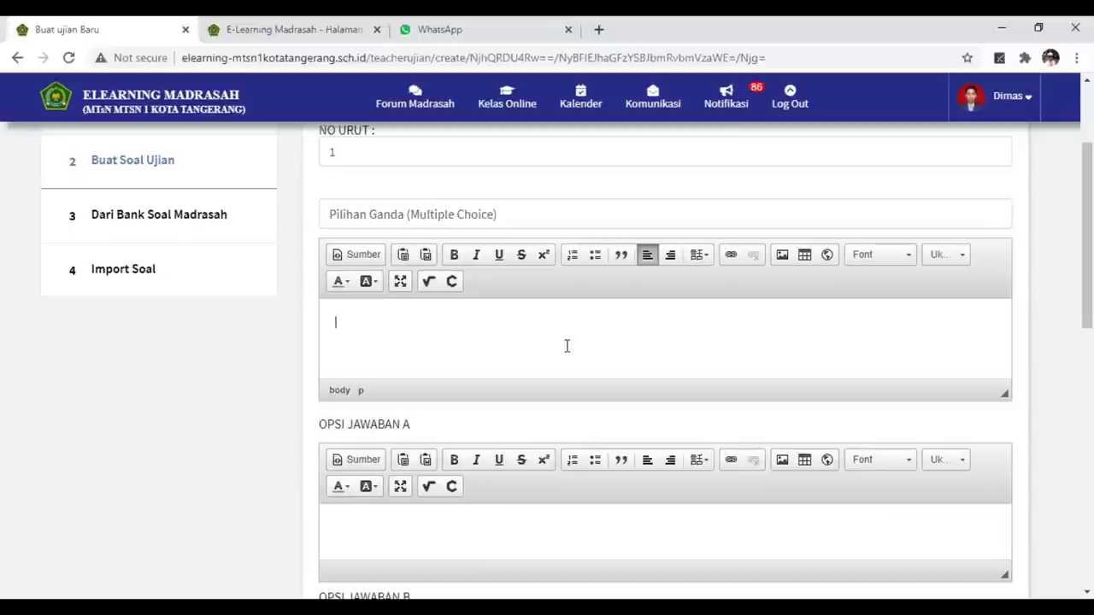
key("alt+Tab")
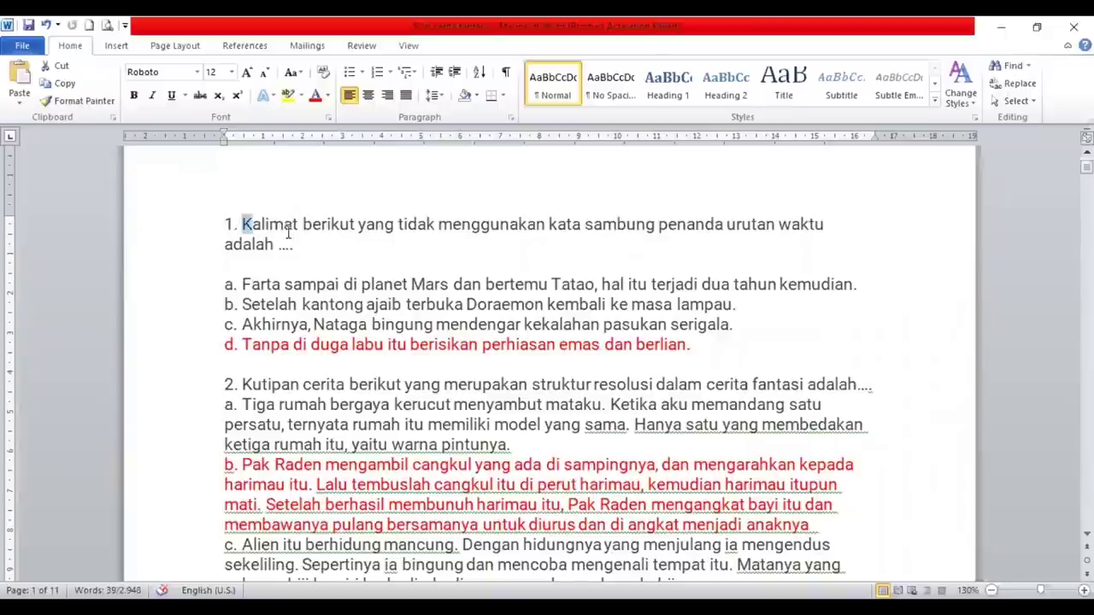
left_click_drag(243, 224, 306, 243)
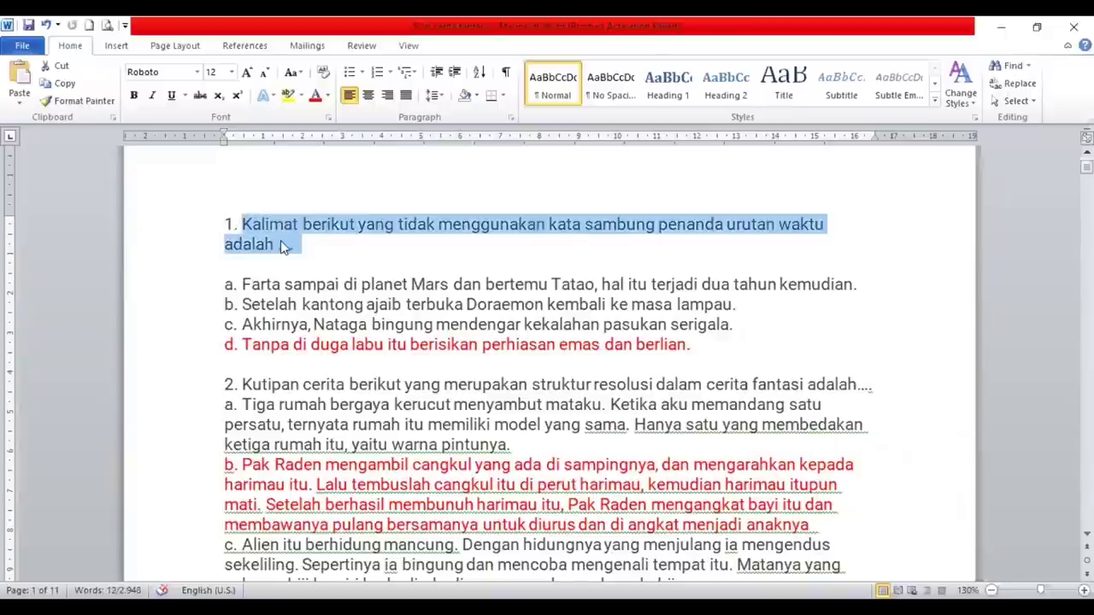
right_click(283, 245)
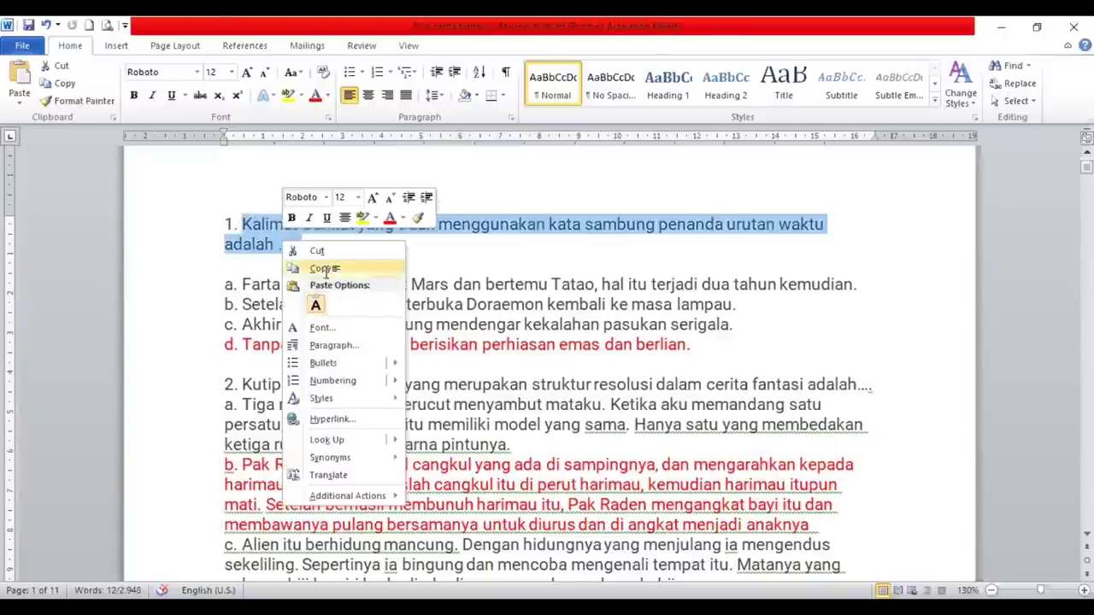
left_click(321, 269)
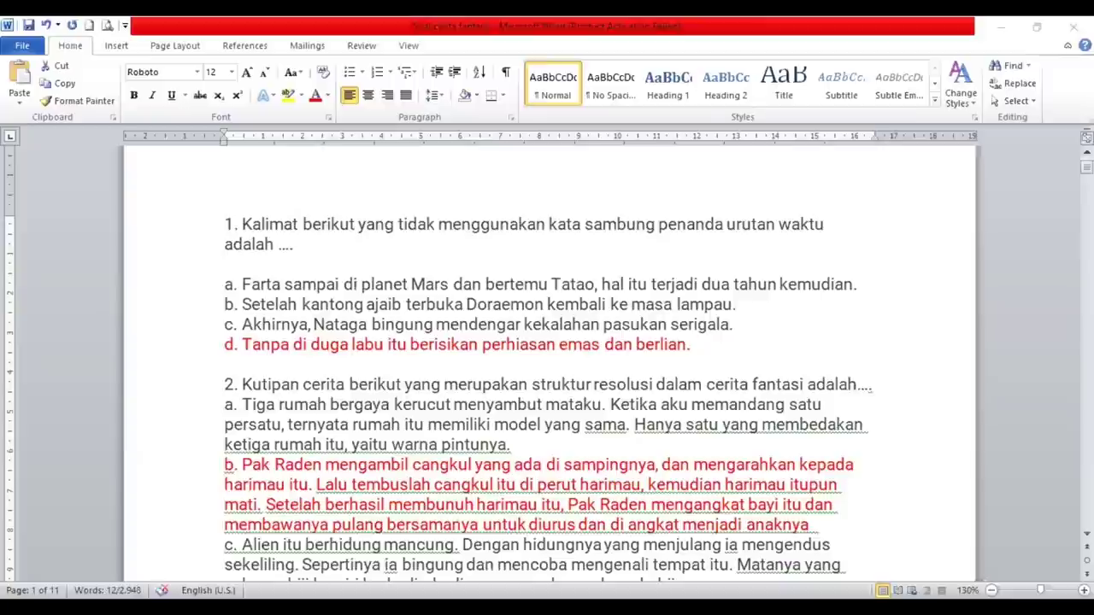
Paste the copied wording as question 1's text, and fill answer option A with "Farta sampai di planet Mars dan bertemu Tatao, hal itu terjadi dua tahun kemudian.".
key("alt+Tab")
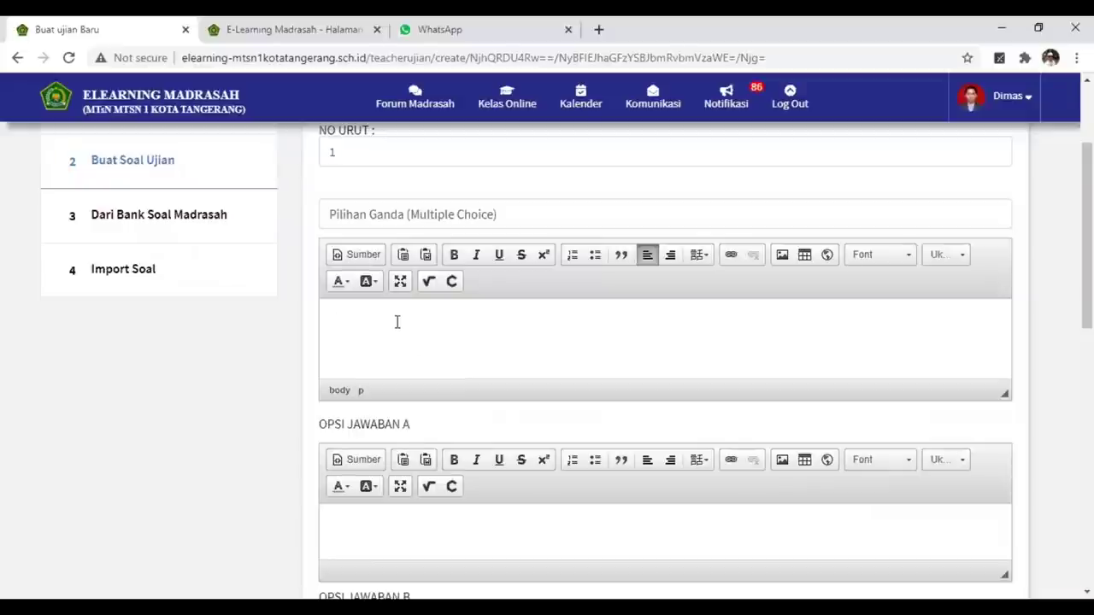
key("ctrl+v")
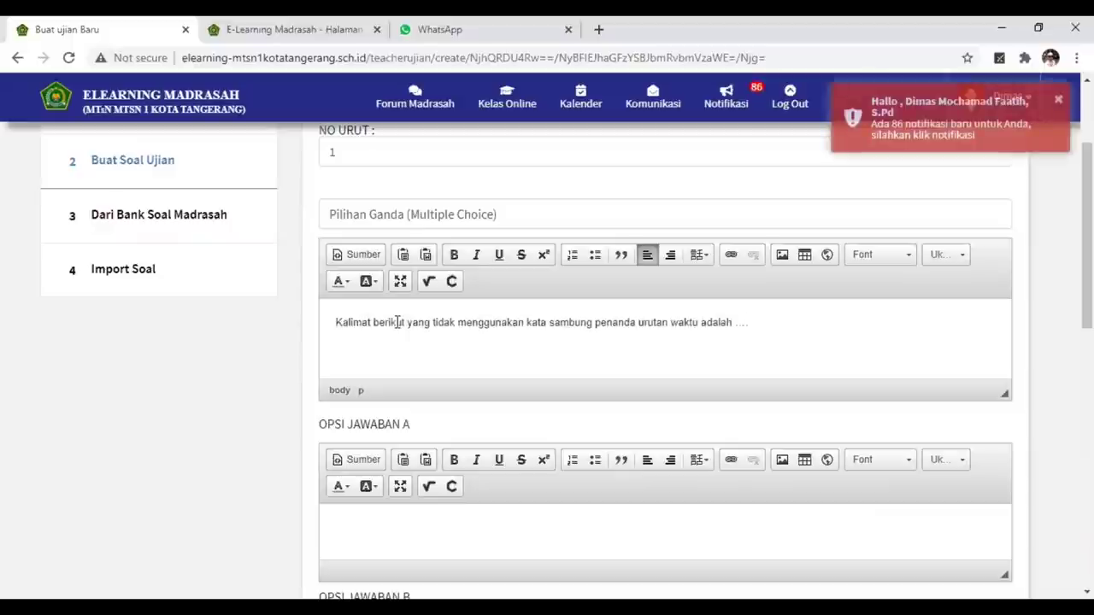
scroll(398, 354, "down", 2)
left_click(384, 371)
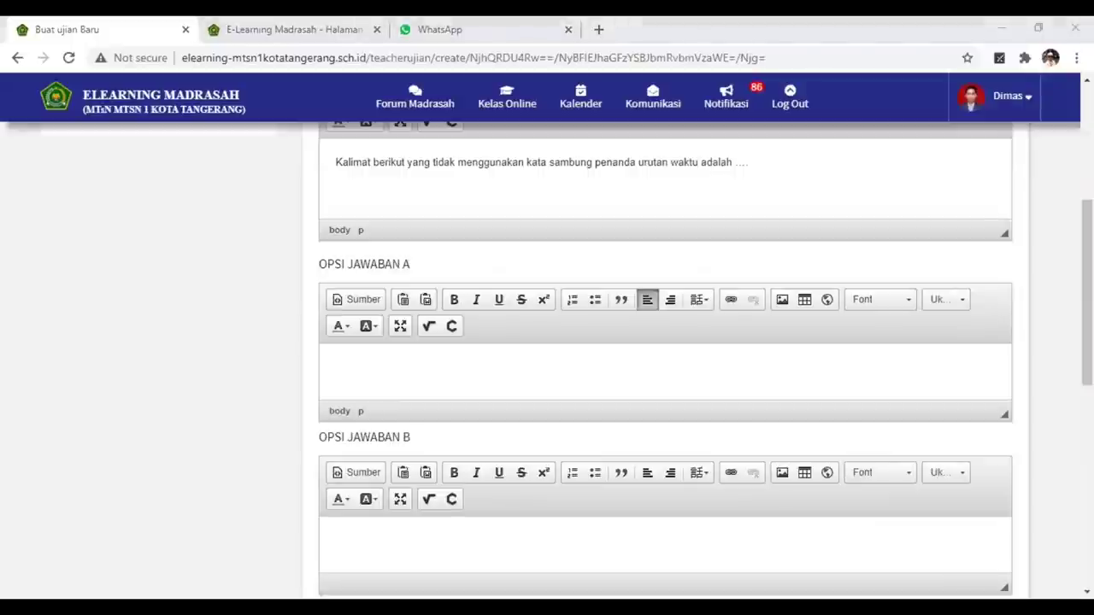
right_click(364, 359)
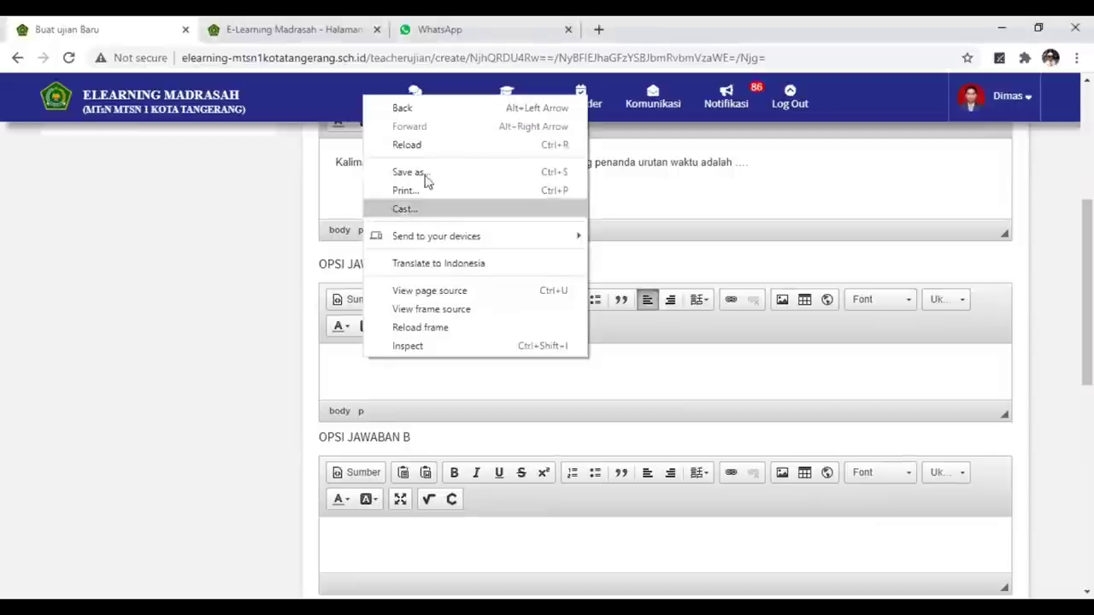
left_click(466, 364)
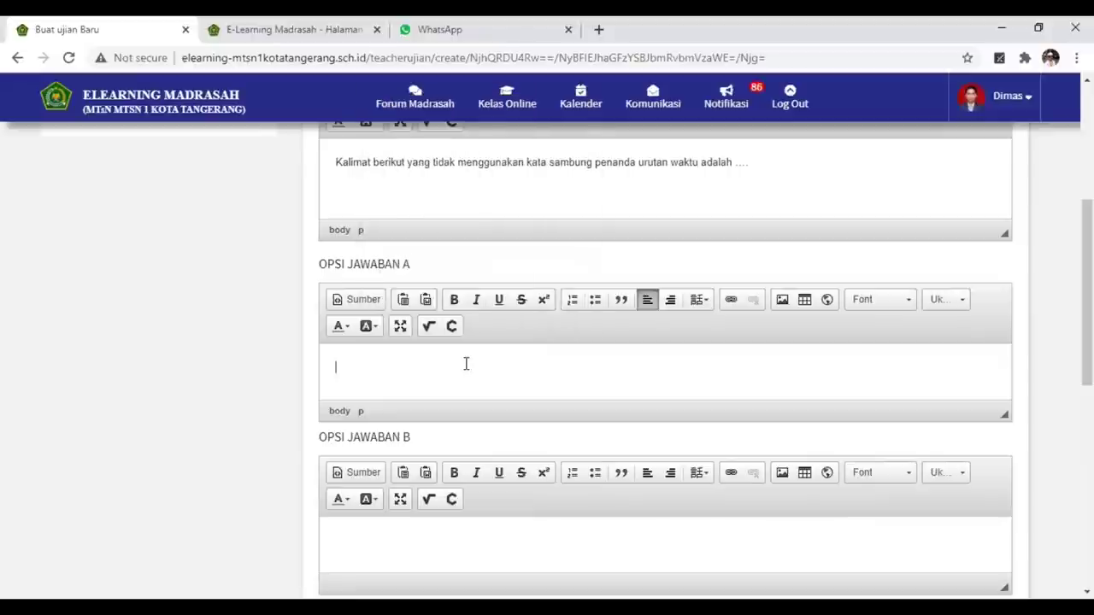
key("ctrl+v")
Copy choice b of the first question from the Word document into answer option B: "Setelah kantong ajaib terbuka Doraemon kembali ke masa lampau.".
scroll(464, 362, "down", 2)
left_click(405, 378)
key("alt+Tab")
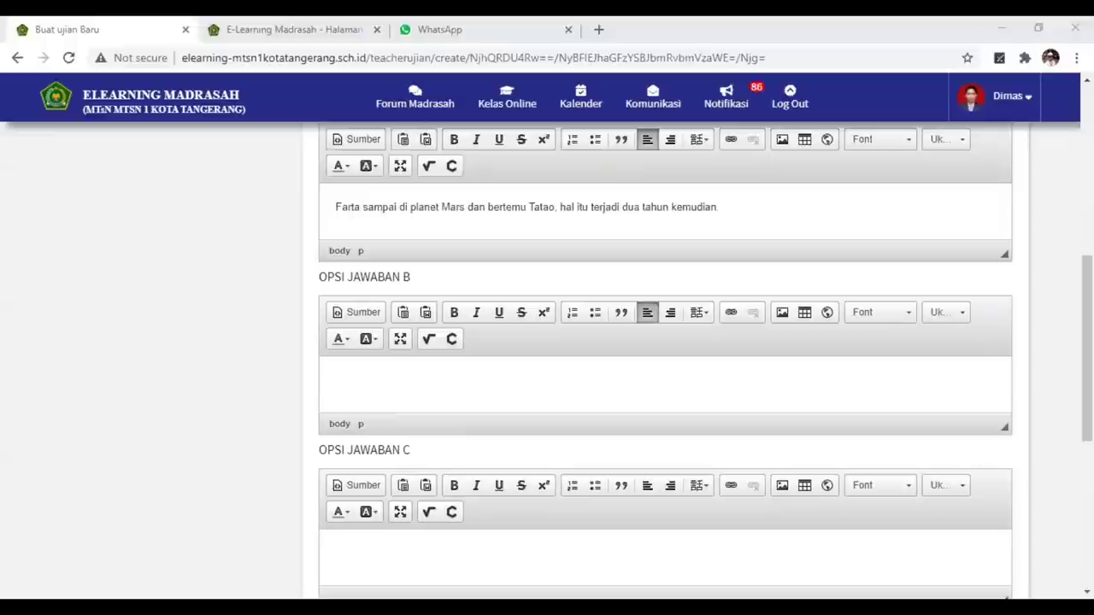
left_click(353, 373)
right_click(366, 380)
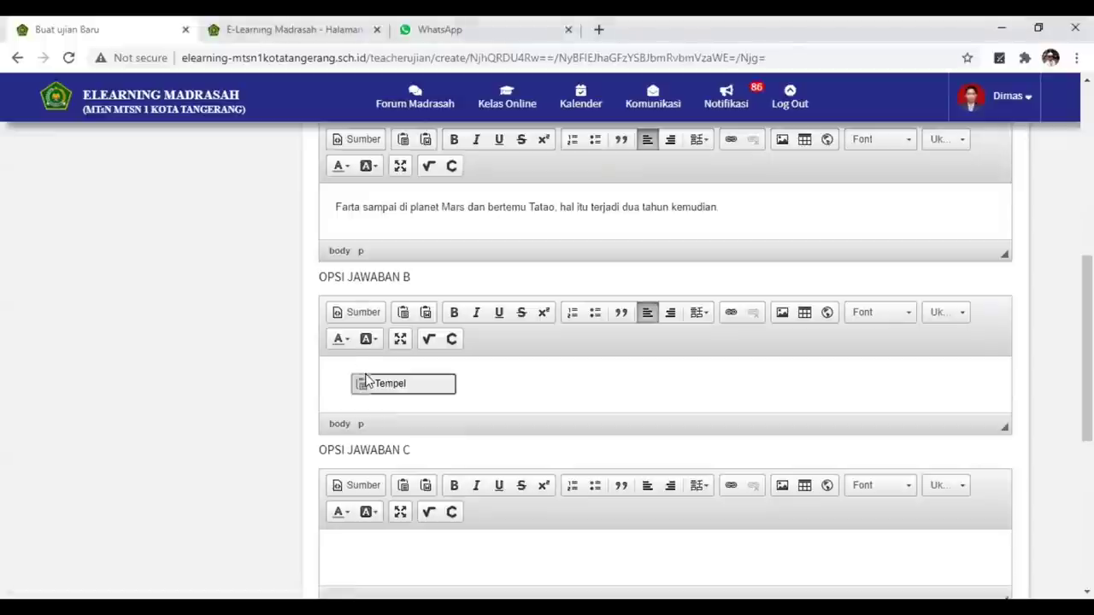
left_click(378, 384)
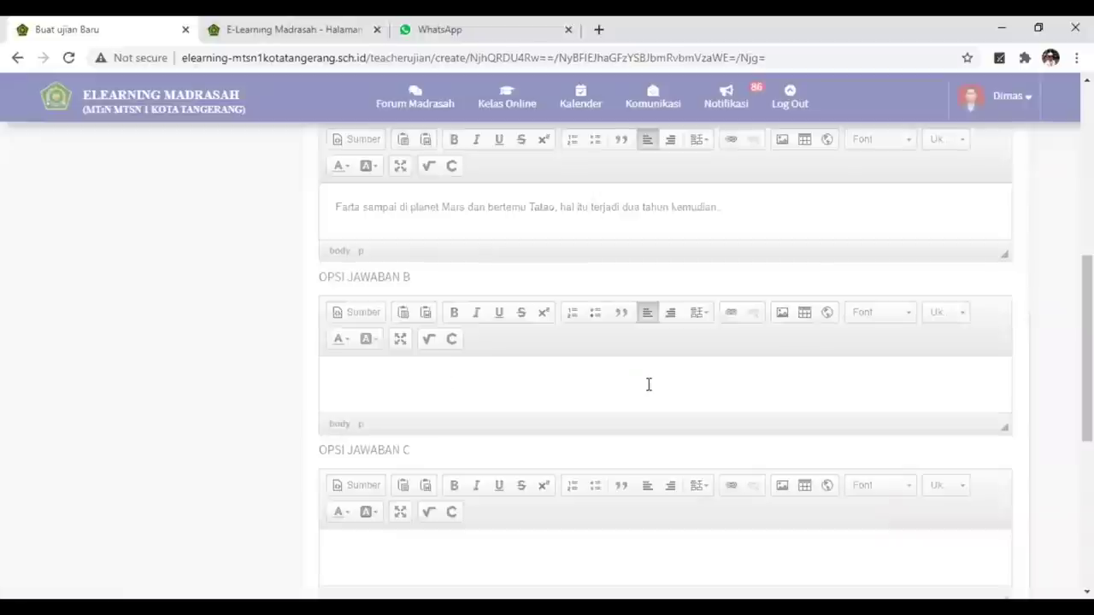
left_click(663, 468)
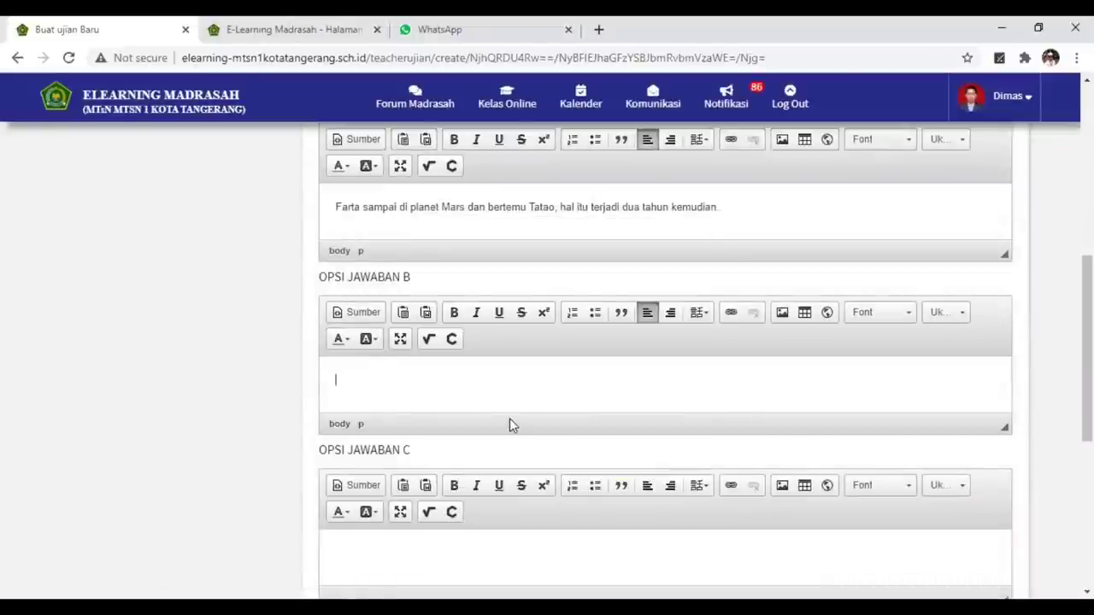
key("ctrl+v")
Fill answer option C with choice c from the Word document: "Akhirnya, Nataga bingung mendengar kekalahan pasukan serigala.".
scroll(547, 402, "down", 2)
left_click(433, 384)
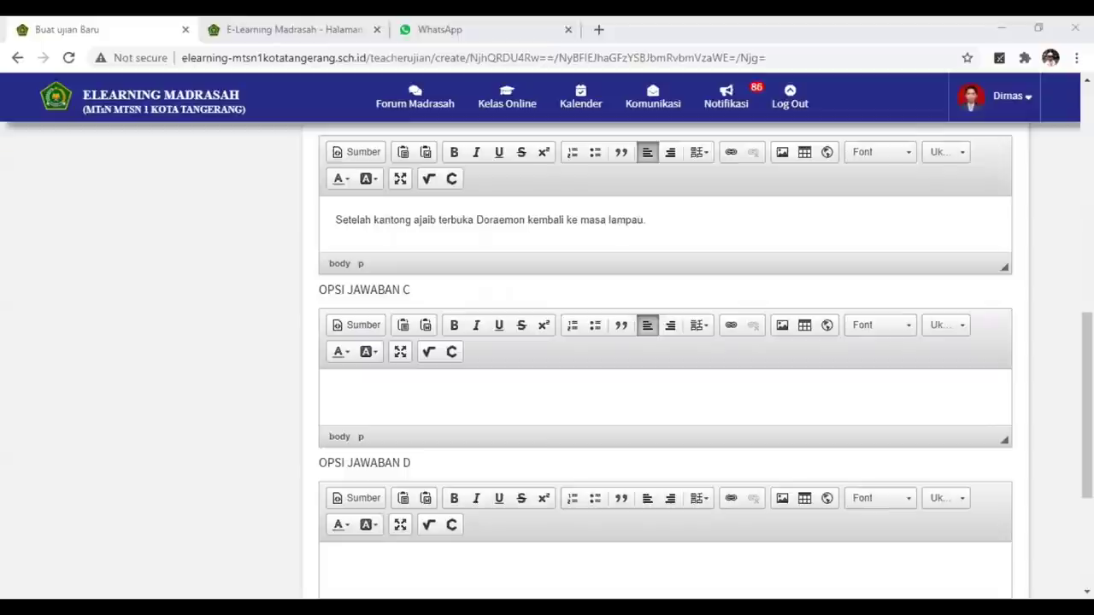
left_click(367, 387)
key("ctrl+v")
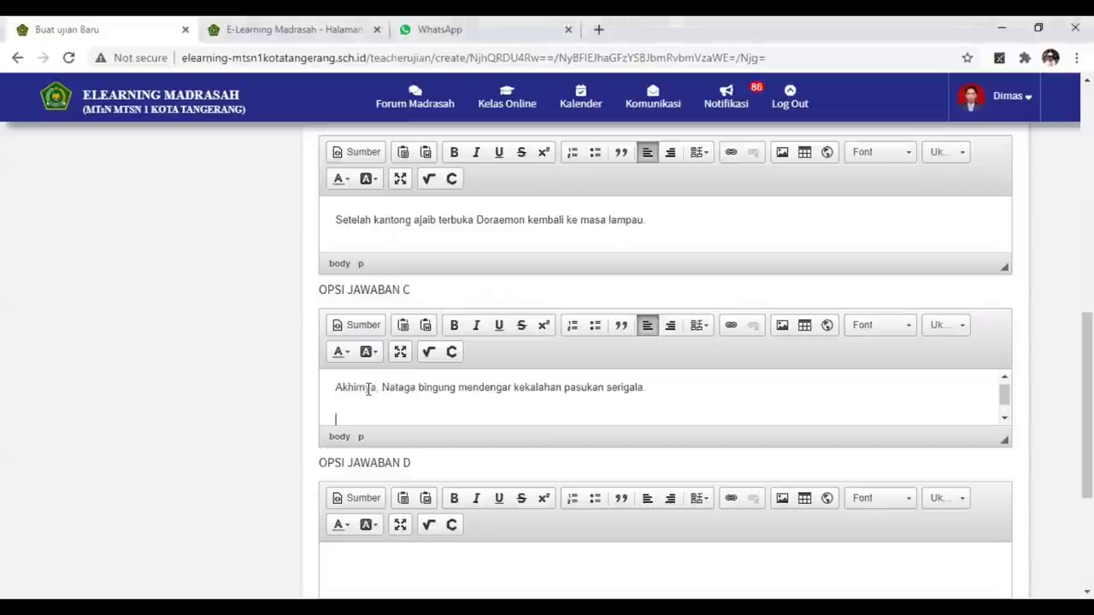
Fill answer option D with choice d from the Word document: "Tanpa di duga labu itu berisikan perhiasan emas dan berlian.".
scroll(368, 389, "down", 2)
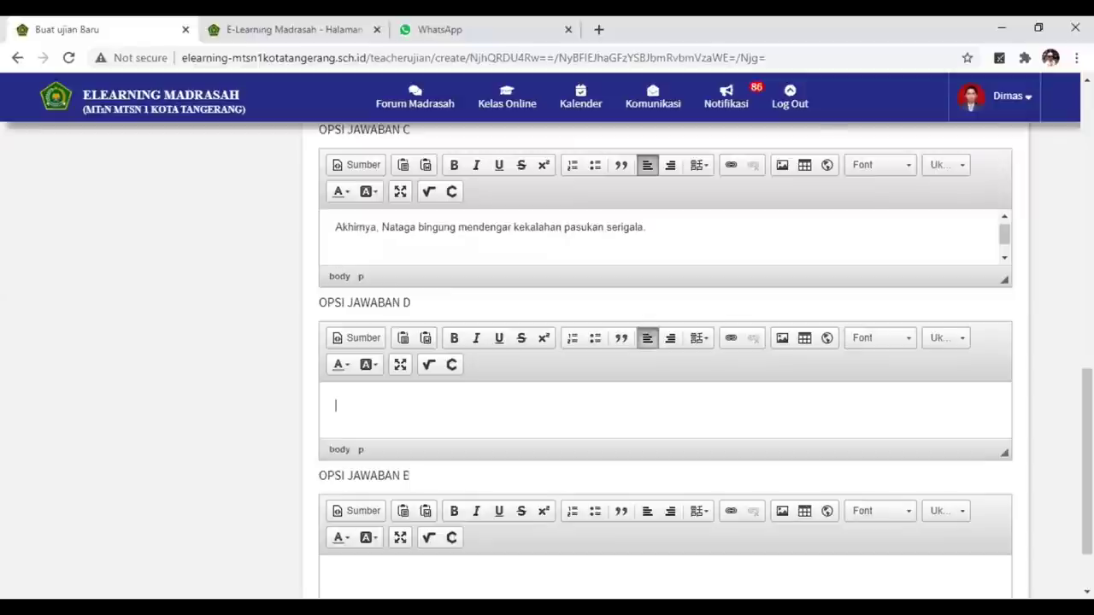
key("alt+Tab")
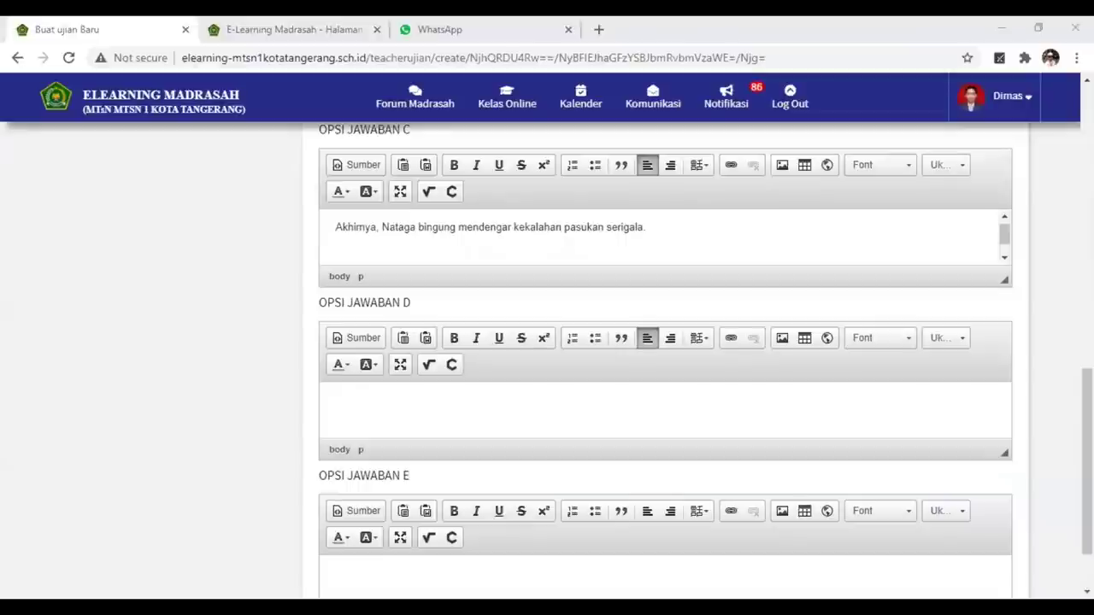
left_click(359, 396)
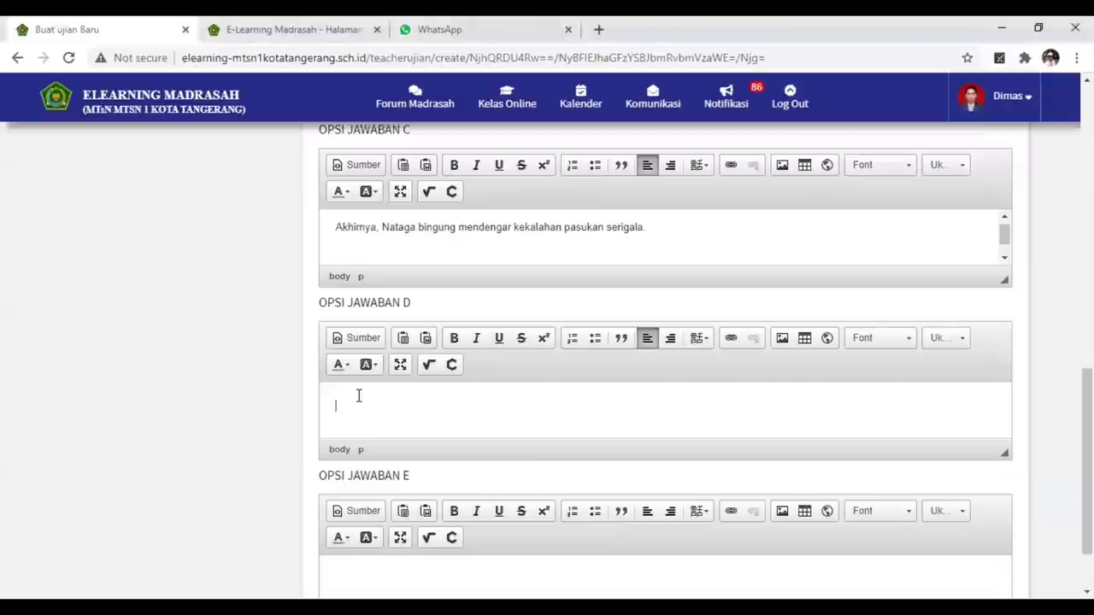
key("ctrl+v")
Set question 1's answer key to D with a score weight of 10, and add a second question.
scroll(359, 395, "down", 1)
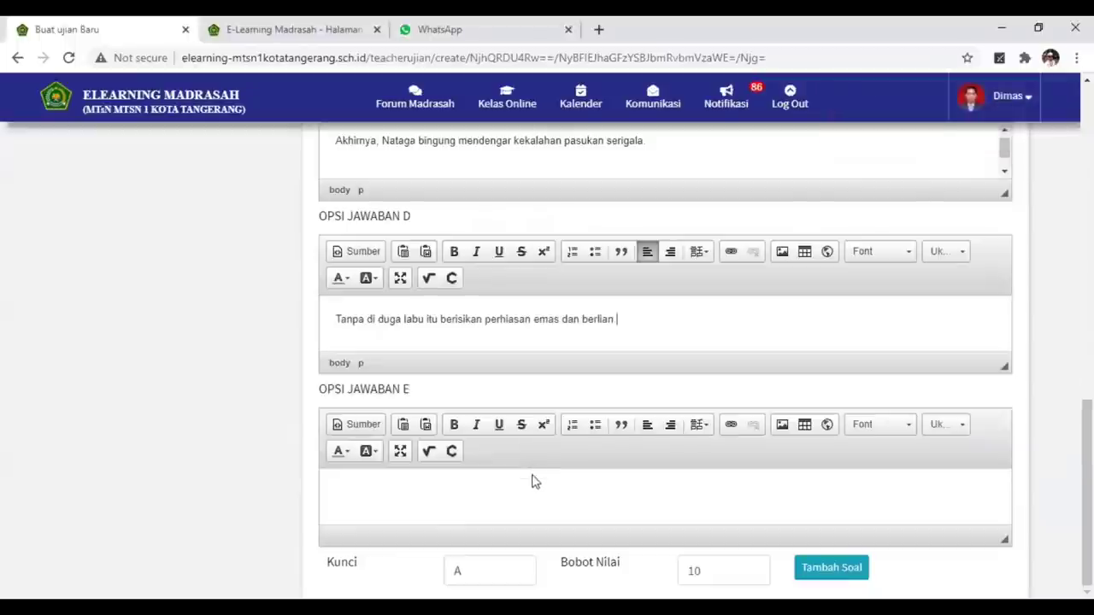
left_click(485, 567)
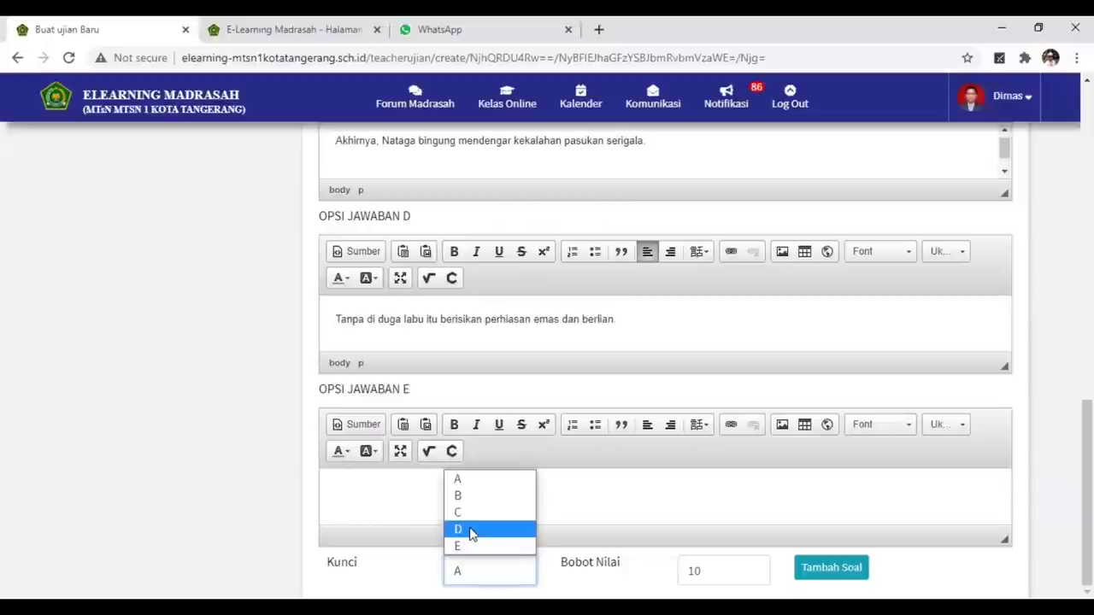
left_click(472, 531)
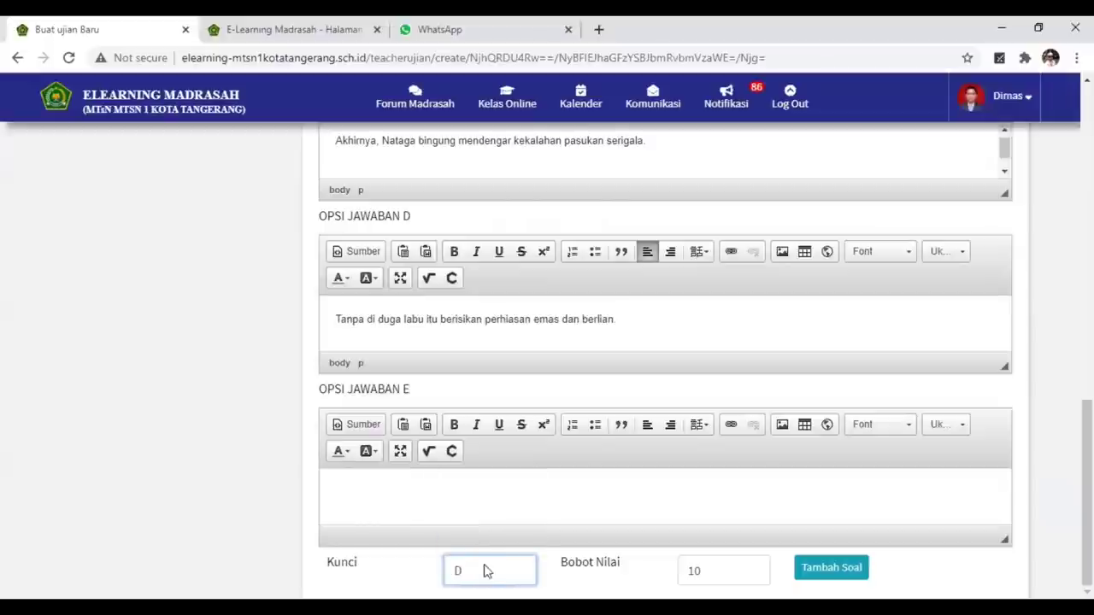
left_click(732, 574)
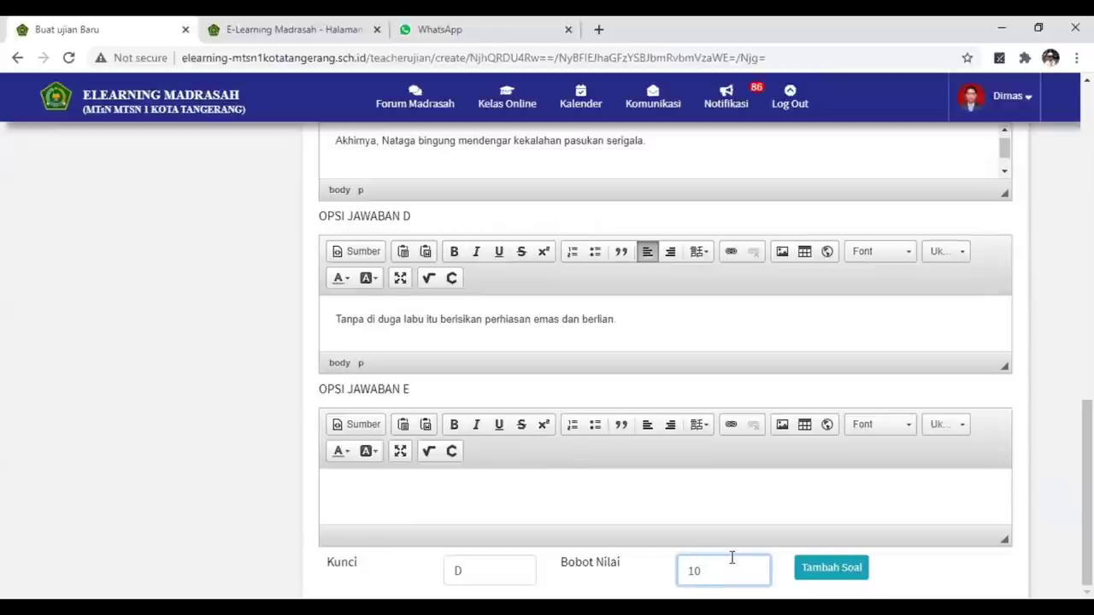
left_click(845, 574)
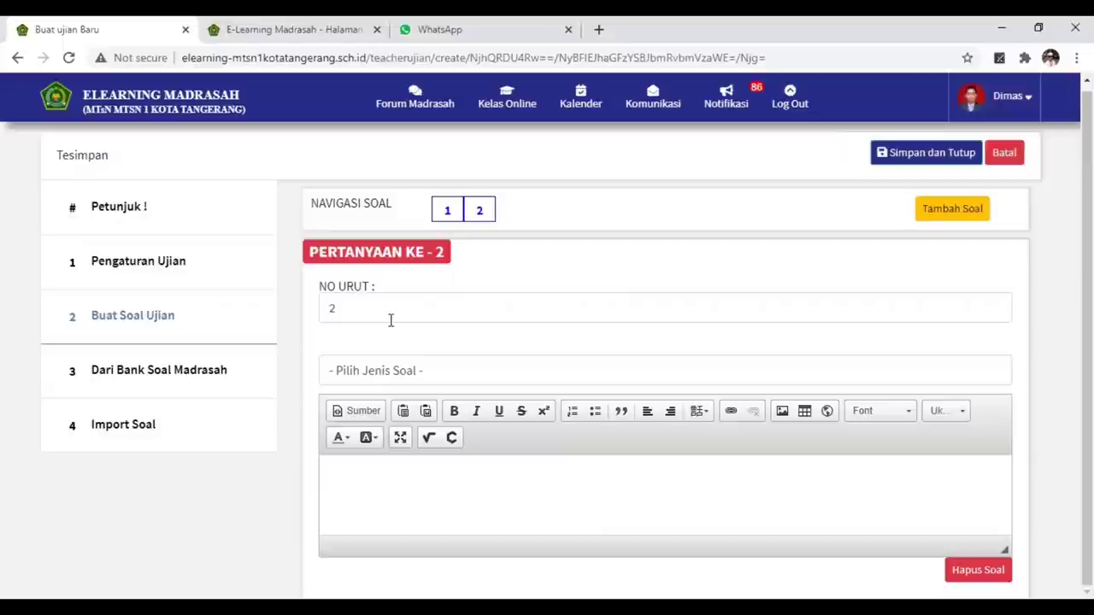
Set question 2's type to Salah Benar (True/False) and place the cursor in its text field.
left_click(420, 371)
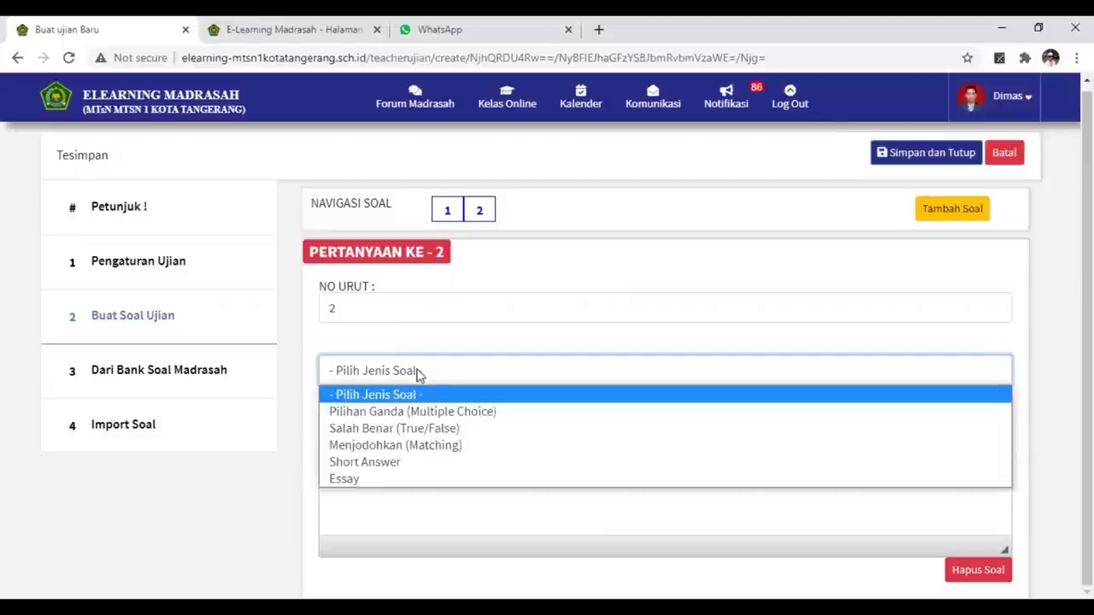
left_click(376, 436)
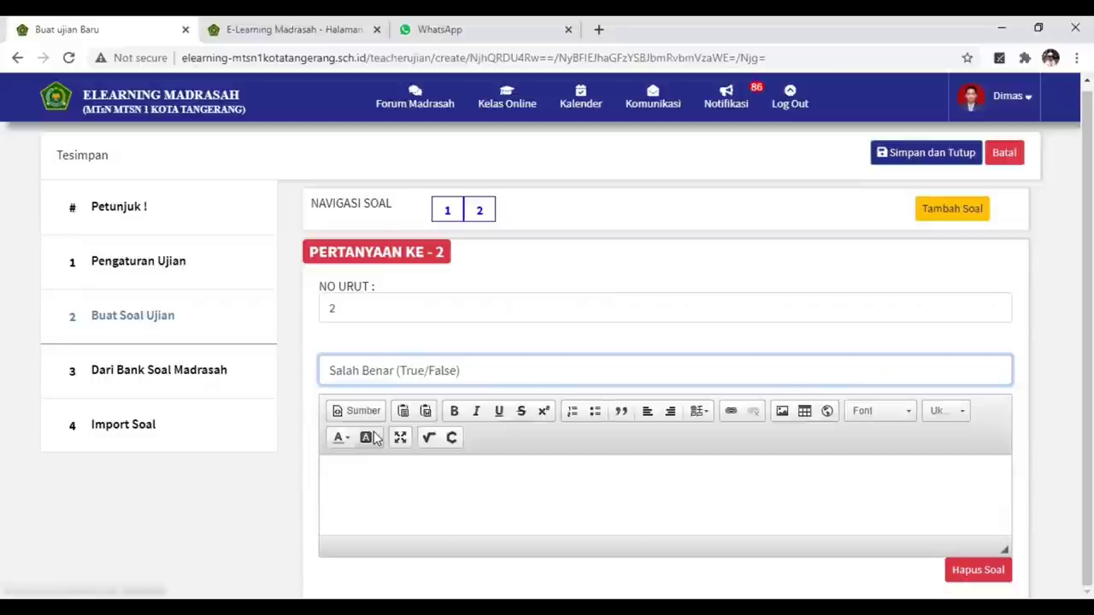
left_click(379, 469)
Enter "Cerita fantasi adalah cerita yang berasal dari khayalan penulis" as question 2's statement and mark BENAR as the correct answer.
scroll(482, 474, "down", 2)
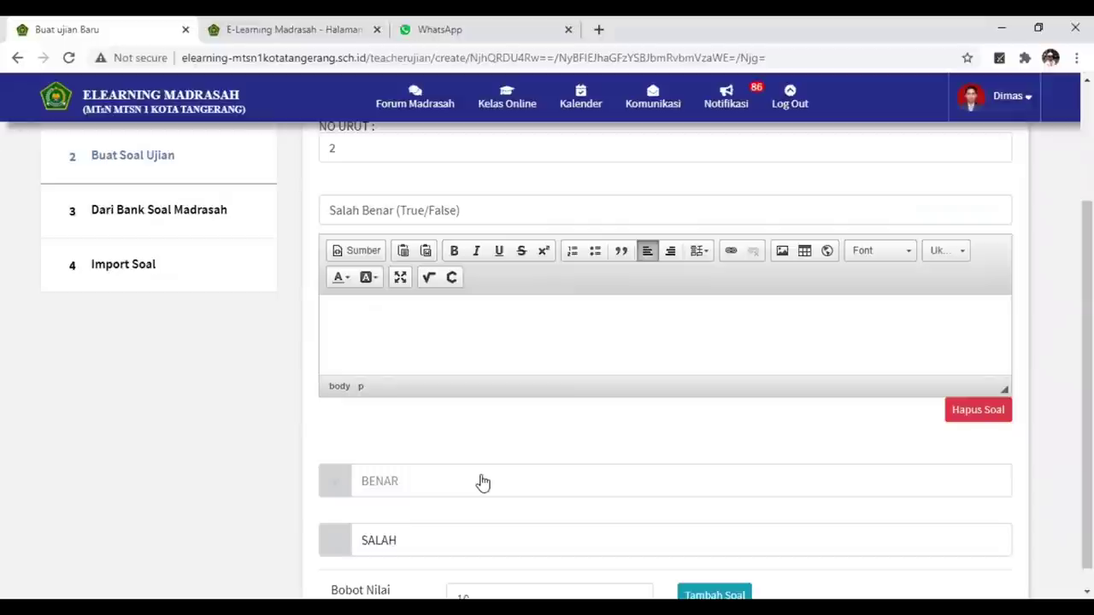
type("Cerita fanta")
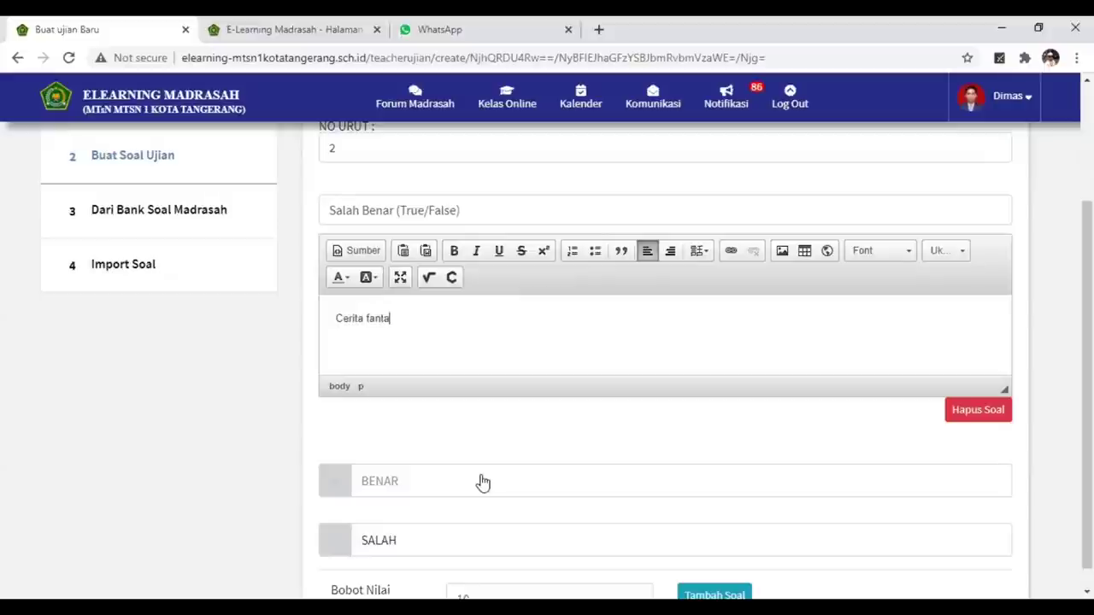
type("si adalah cerita yang berasal dari kh")
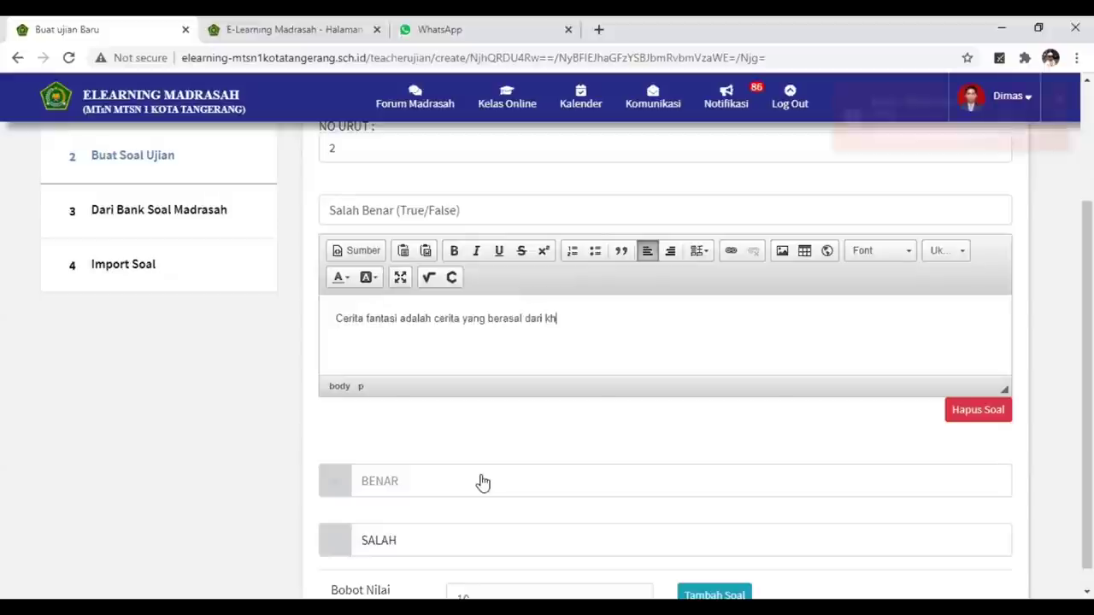
type("ayalan")
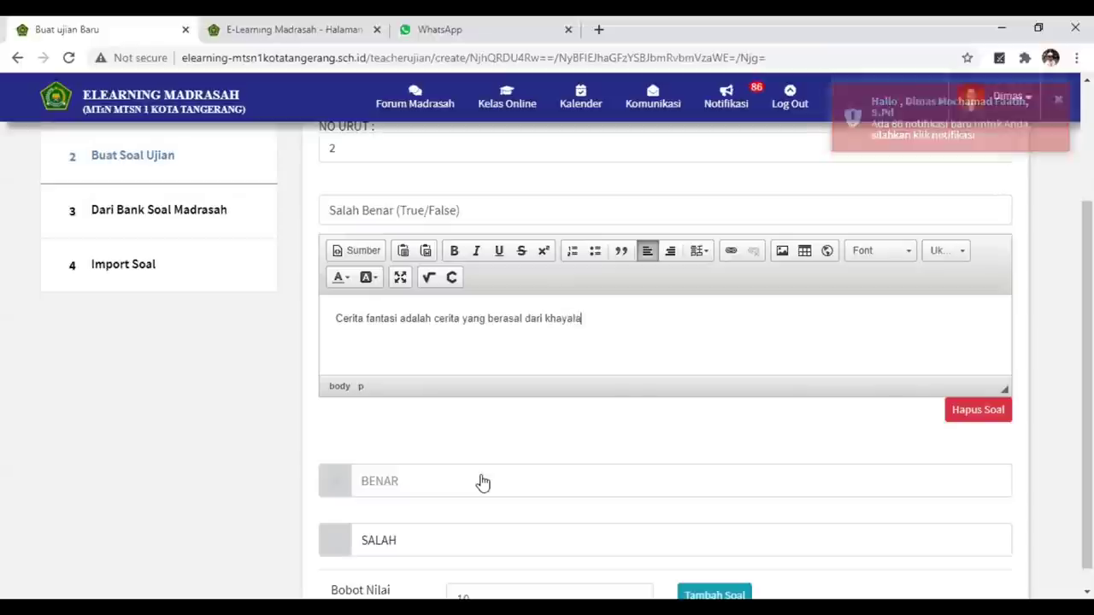
key("BackSpace")
type("an penulis")
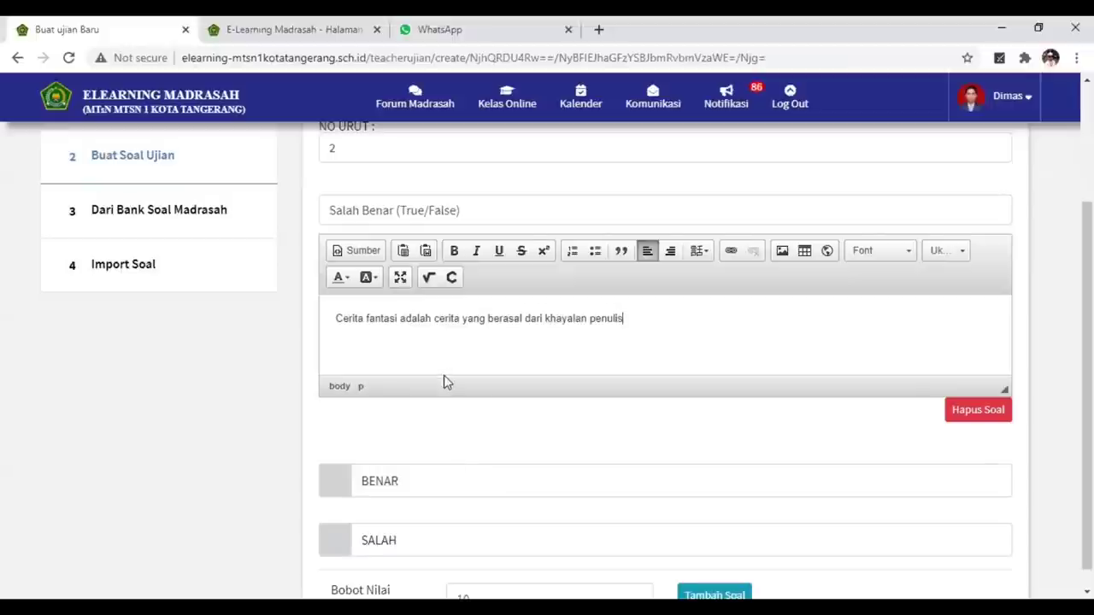
scroll(520, 451, "down", 1)
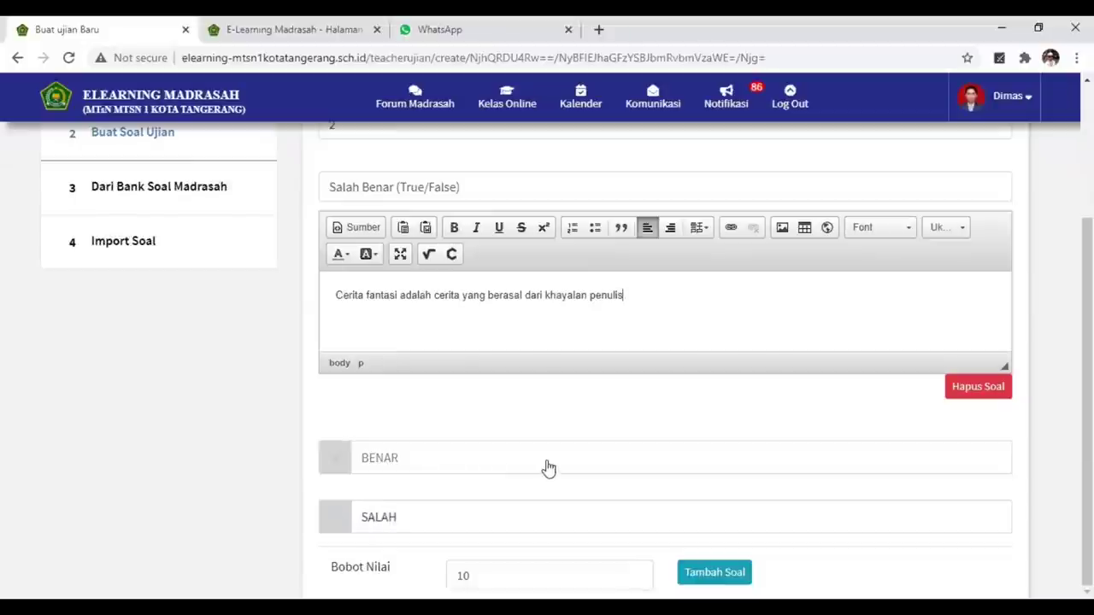
left_click(397, 469)
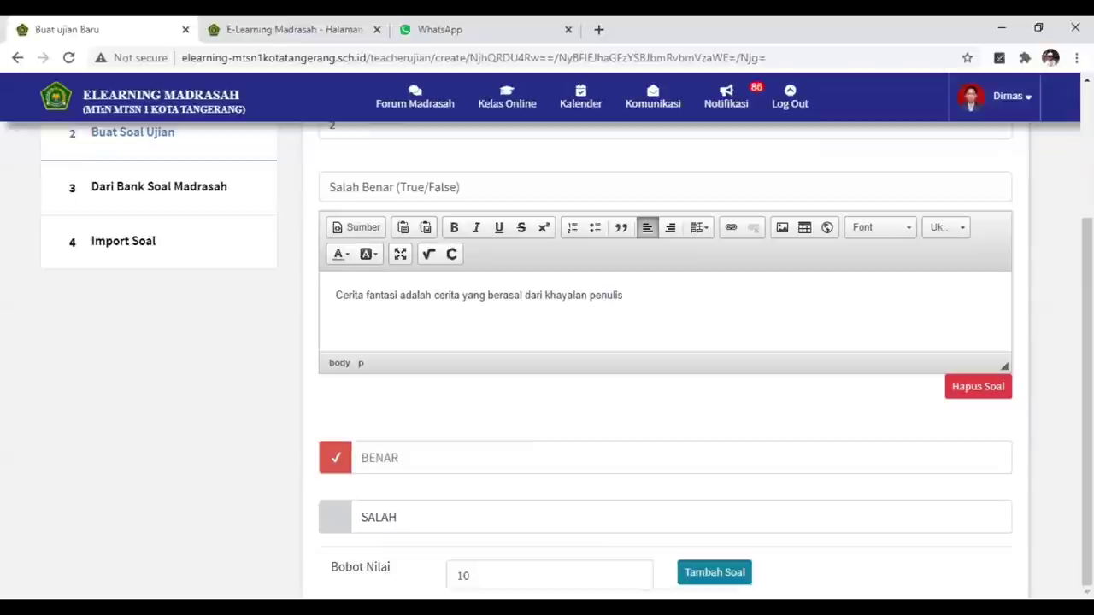
Save and close the CBT exam, confirming the save, and return to the class's CBT list.
scroll(673, 430, "up", 2)
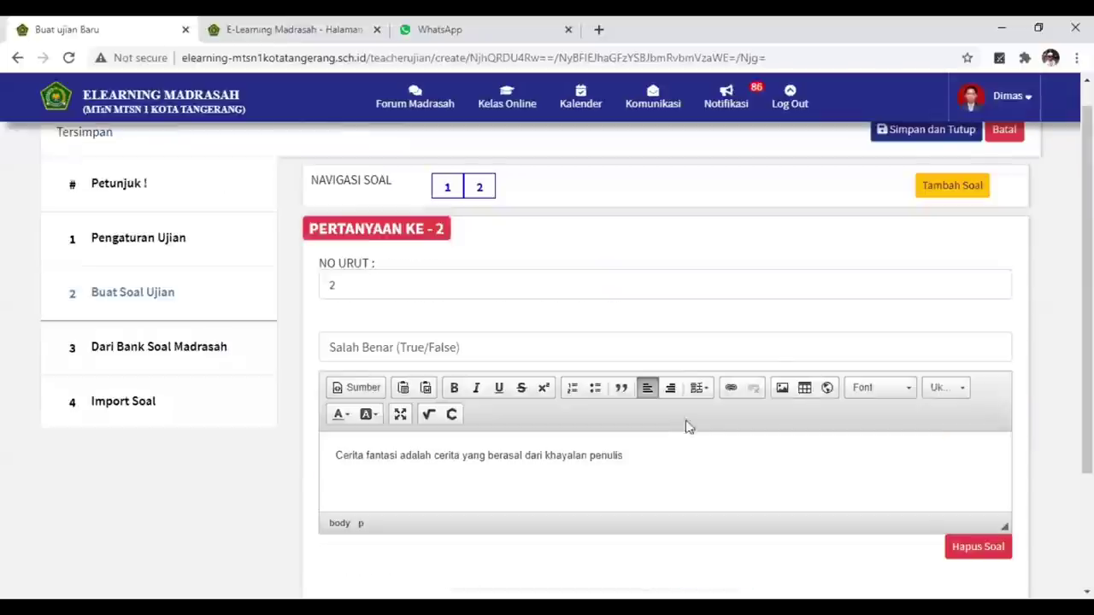
scroll(833, 269, "up", 1)
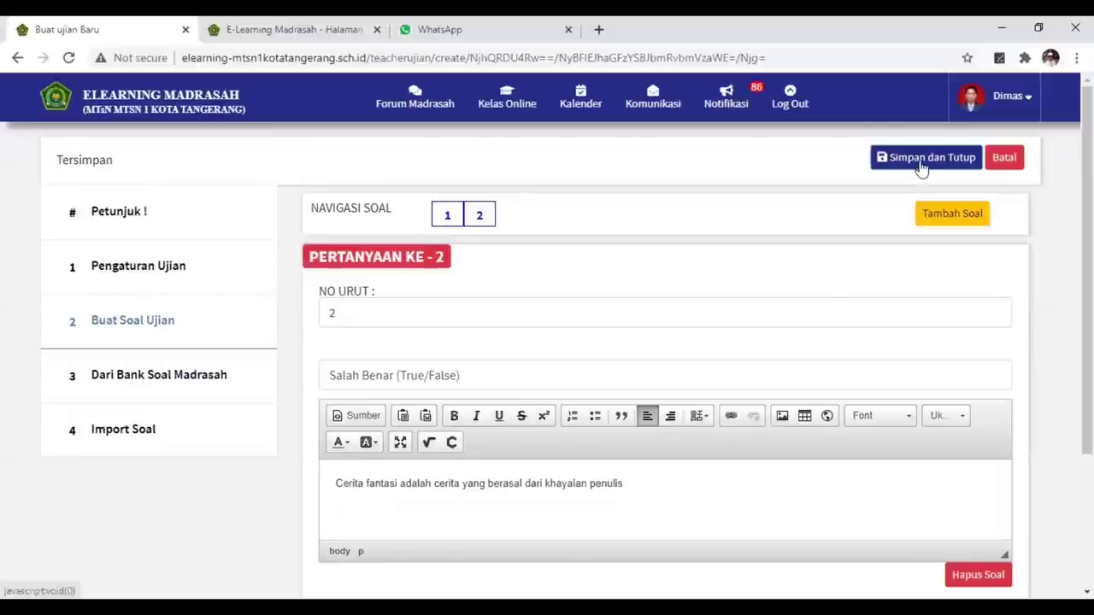
left_click(921, 163)
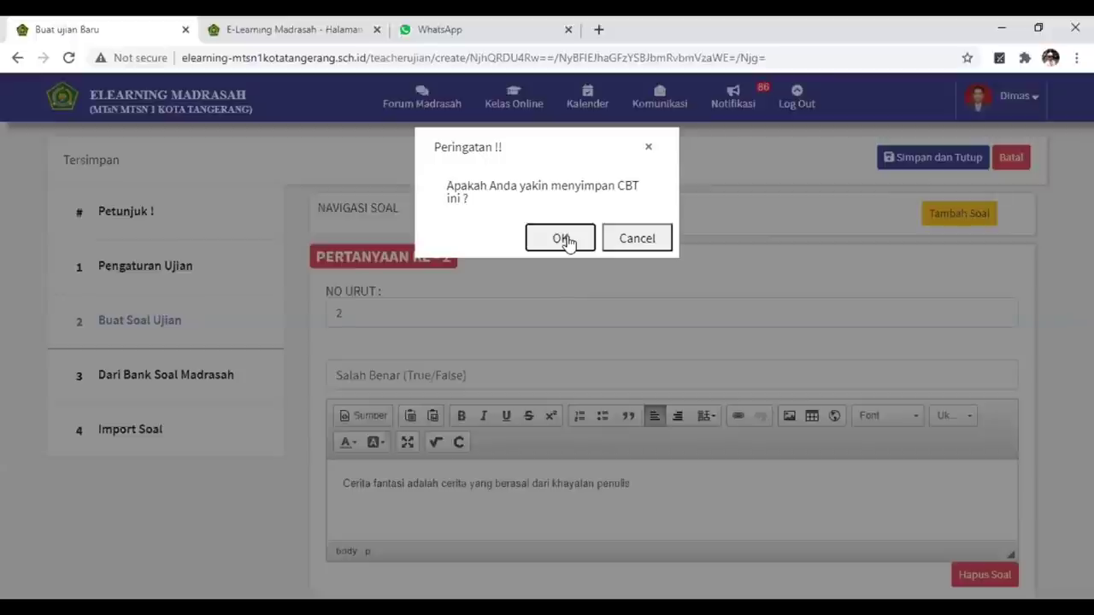
left_click(567, 242)
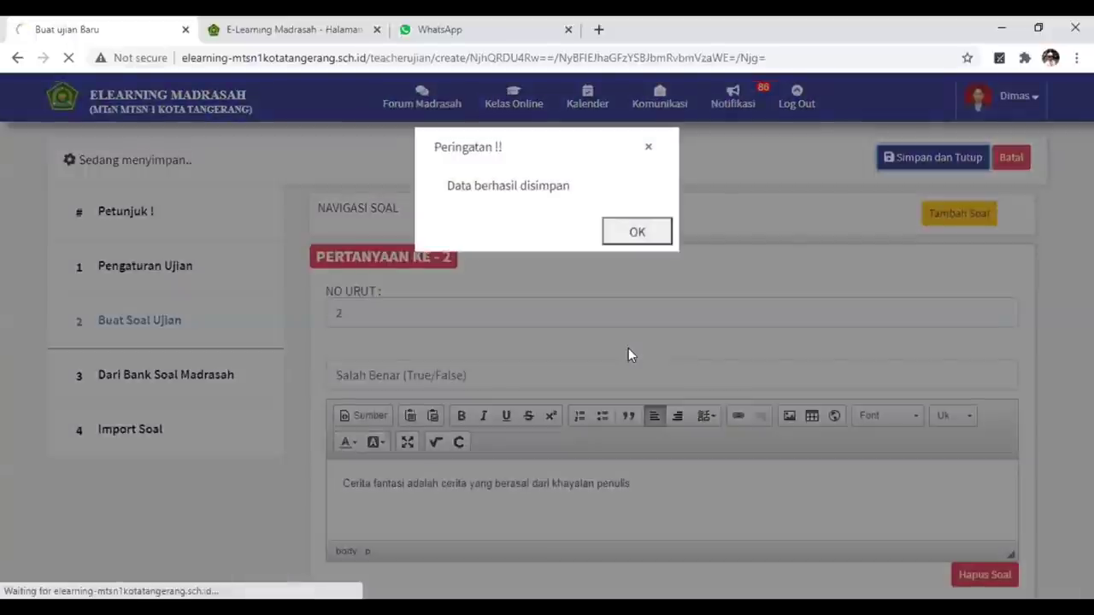
left_click(633, 232)
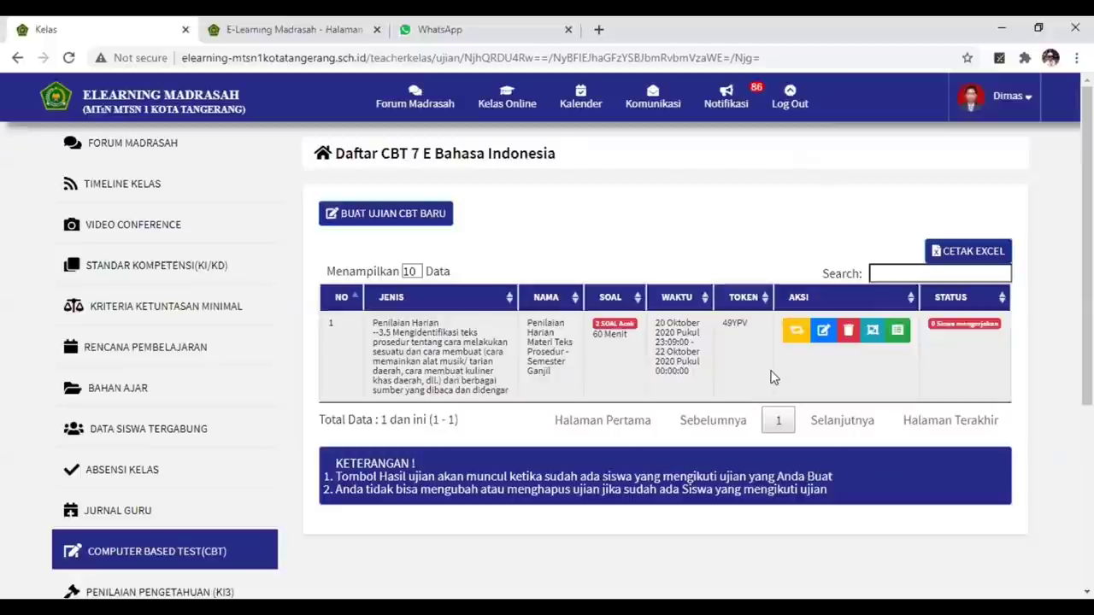
Highlight the new exam's token in the CBT list and switch to the open E-Learning Madrasah login page.
double_click(740, 324)
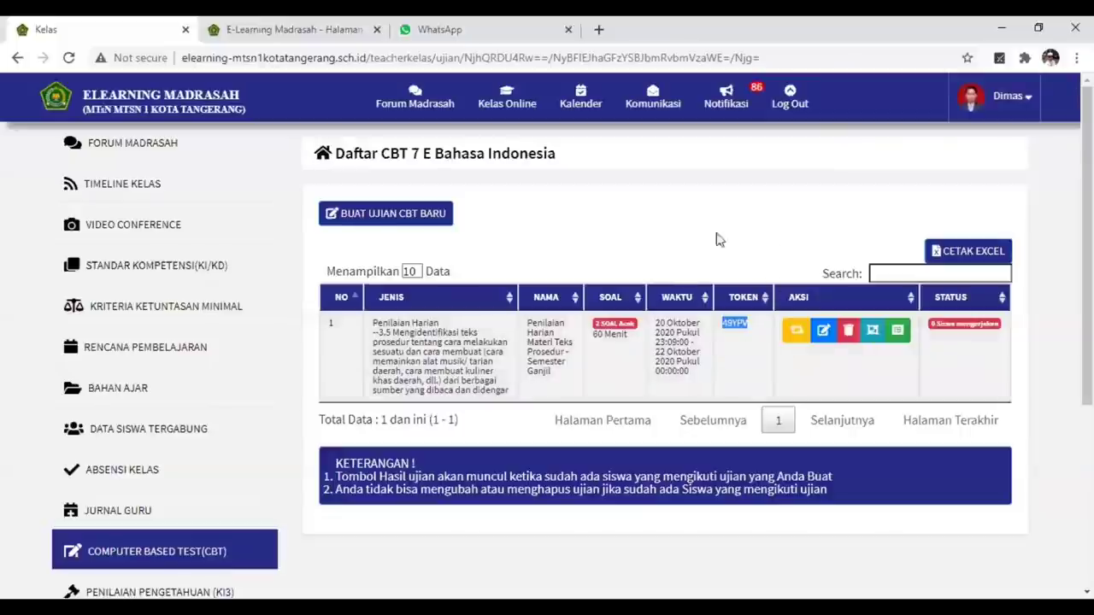
left_click(319, 35)
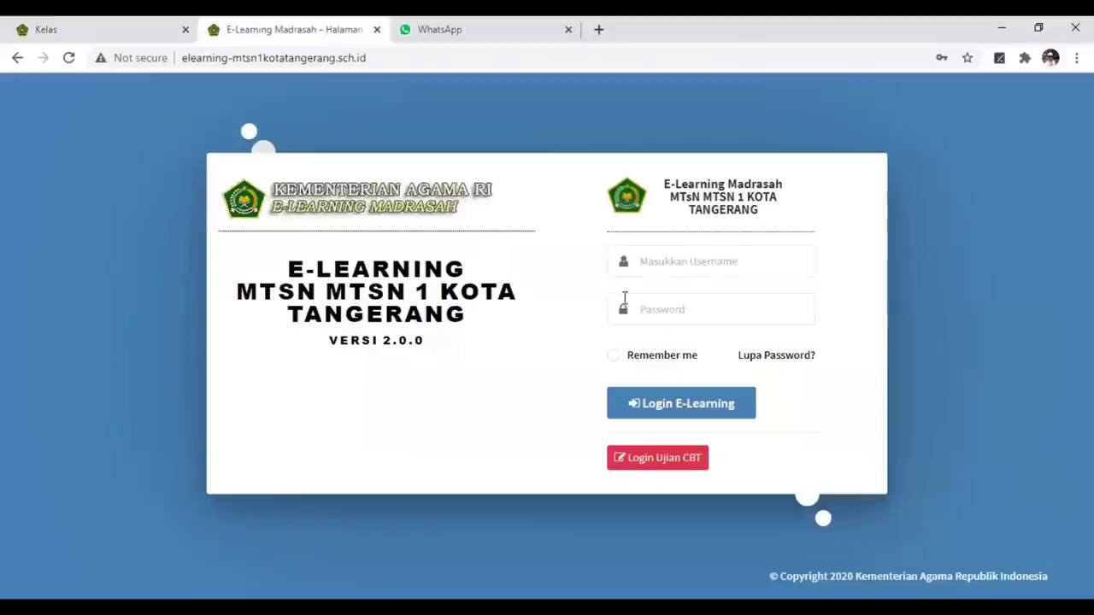
Open the CBT exam login and fill in the student's NISN and password from the second saved credential.
left_click(664, 260)
left_click(549, 288)
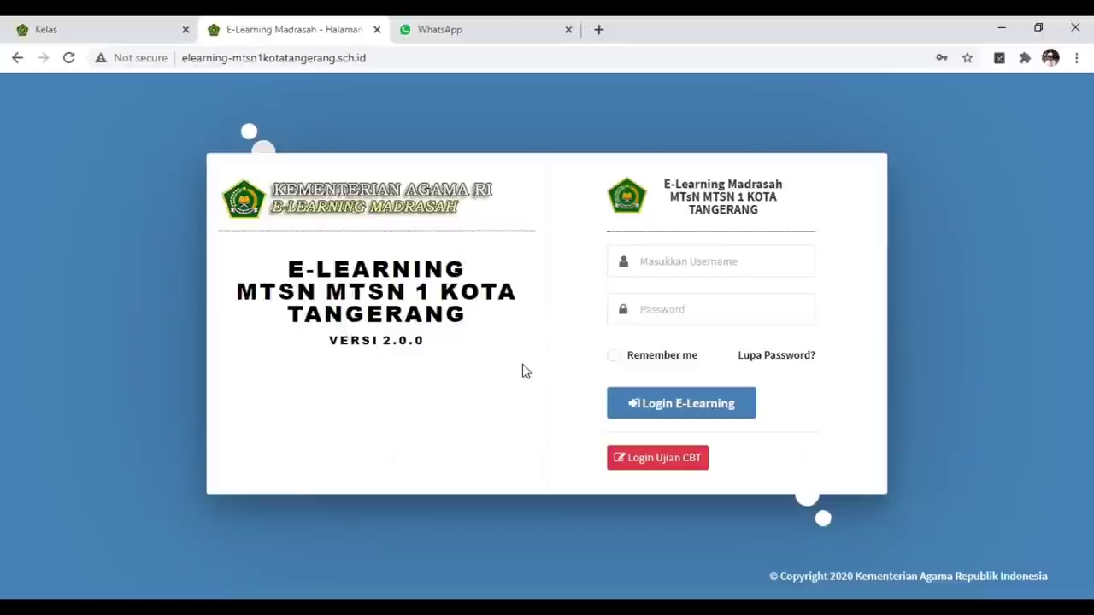
left_click(655, 462)
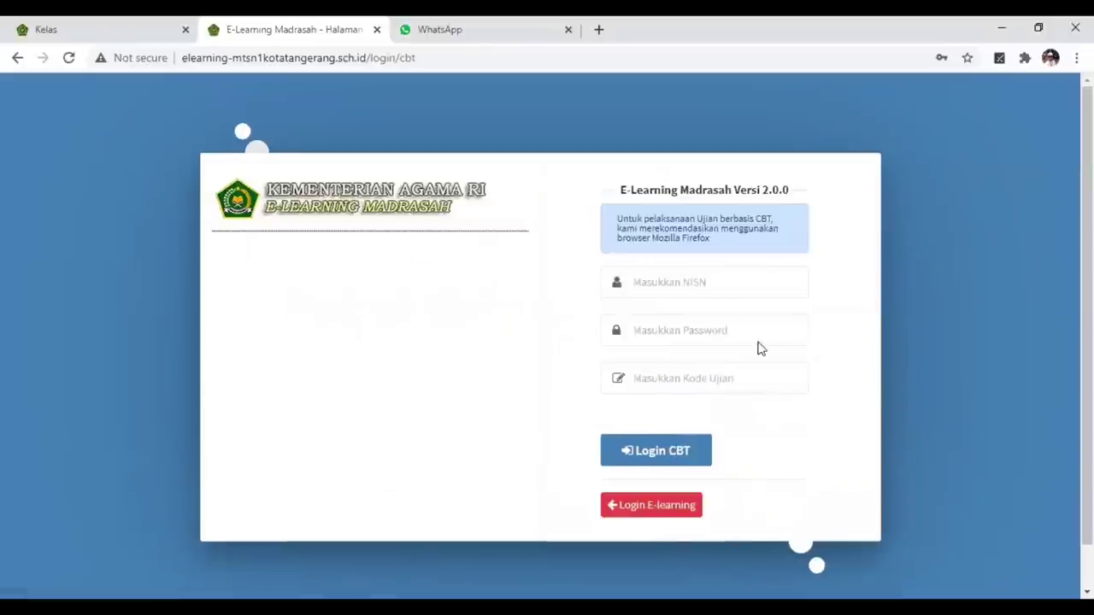
left_click(702, 284)
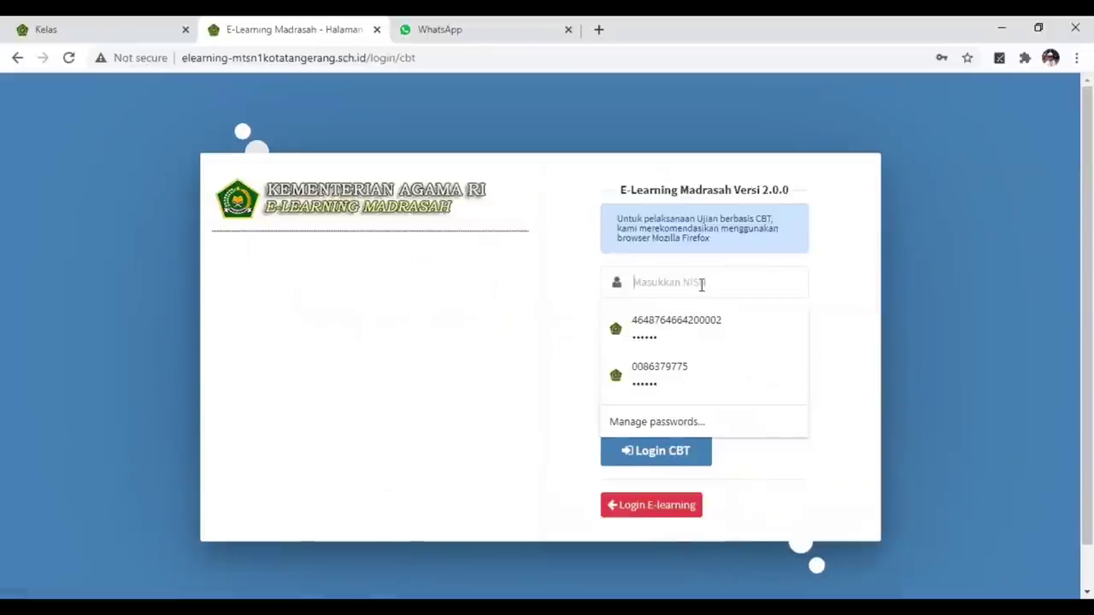
left_click(652, 383)
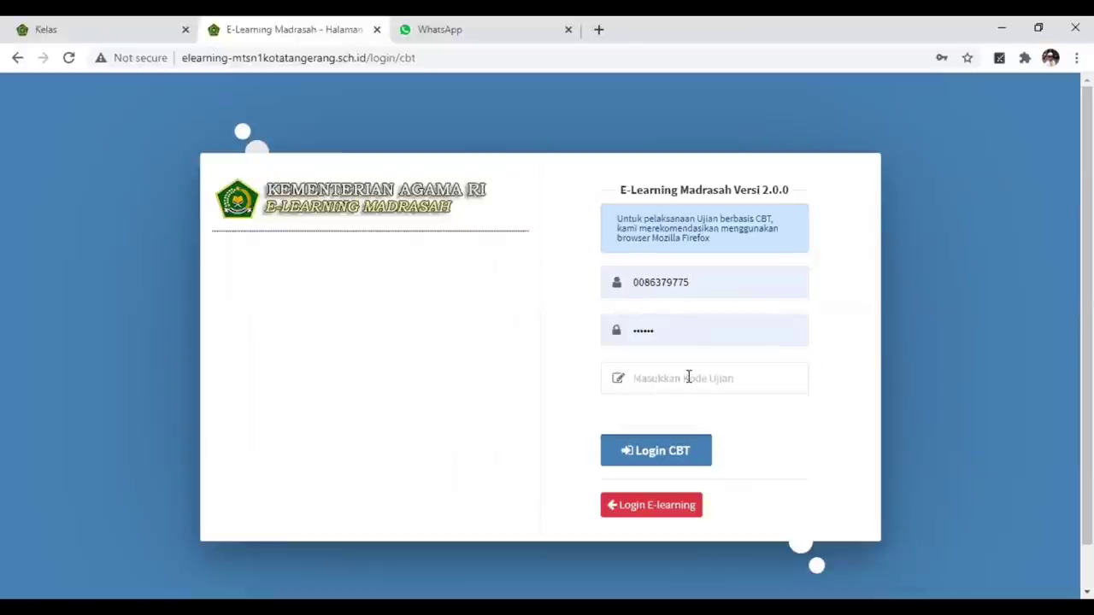
Enter the exam token from the teacher's CBT list as the exam code, log in to the CBT, and dismiss the password update offer.
left_click(693, 378)
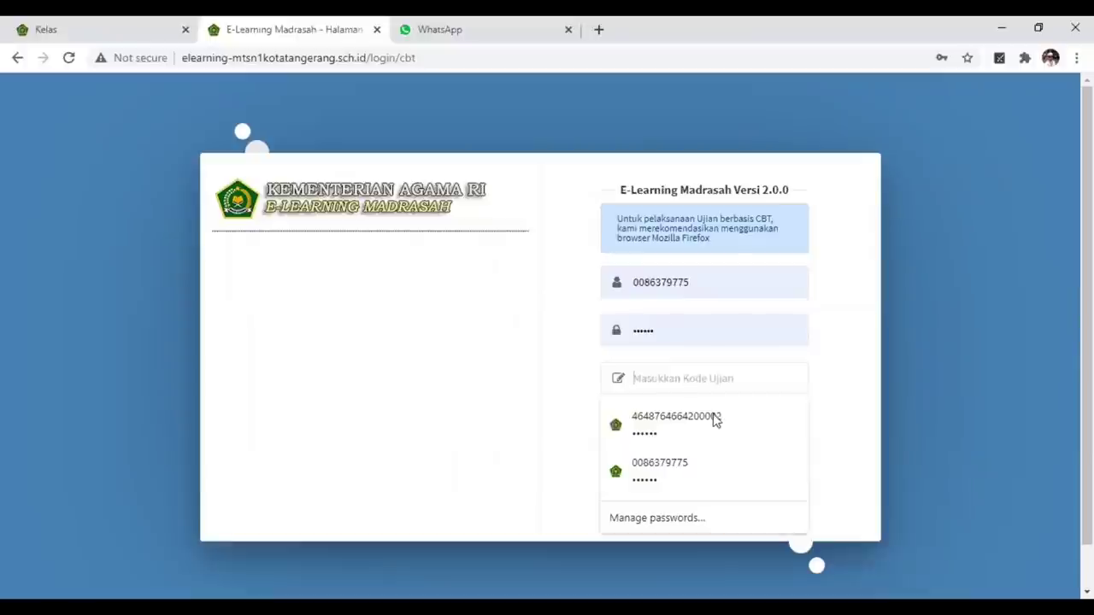
left_click(86, 31)
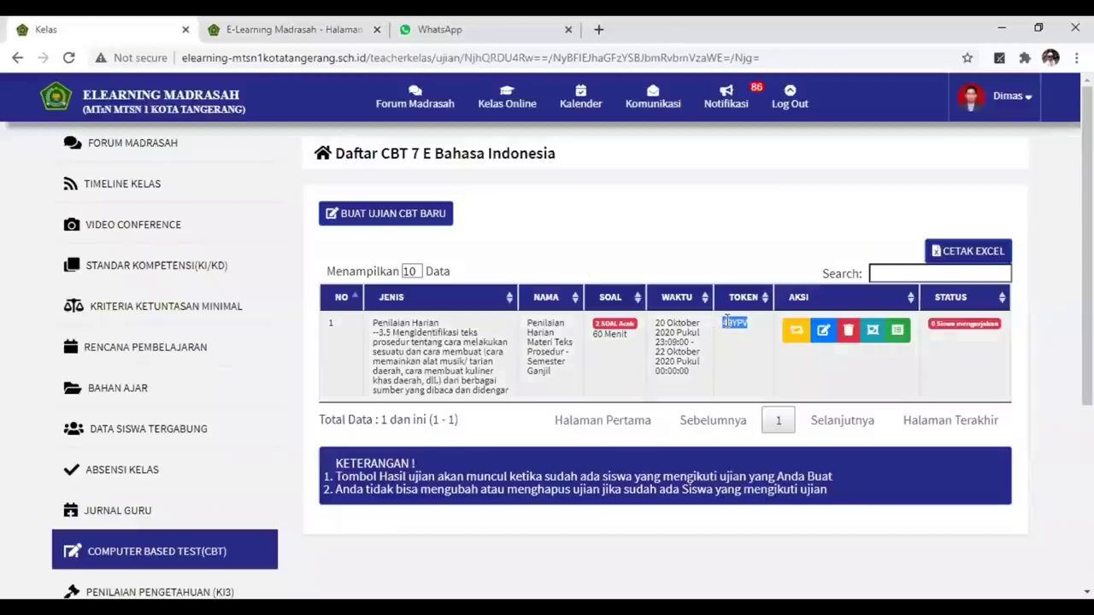
left_click(291, 29)
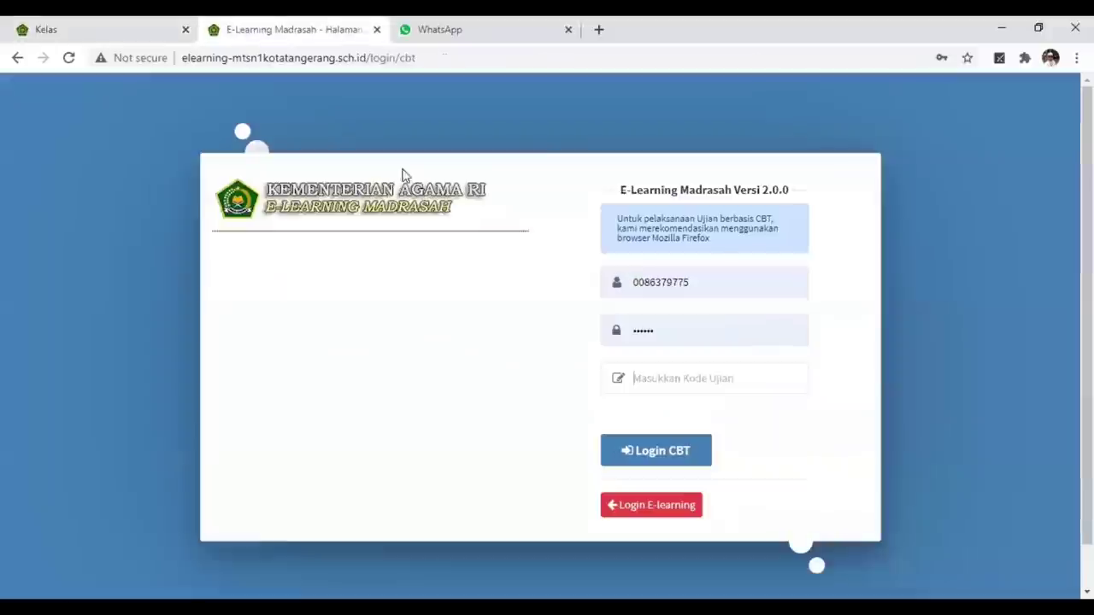
left_click(675, 375)
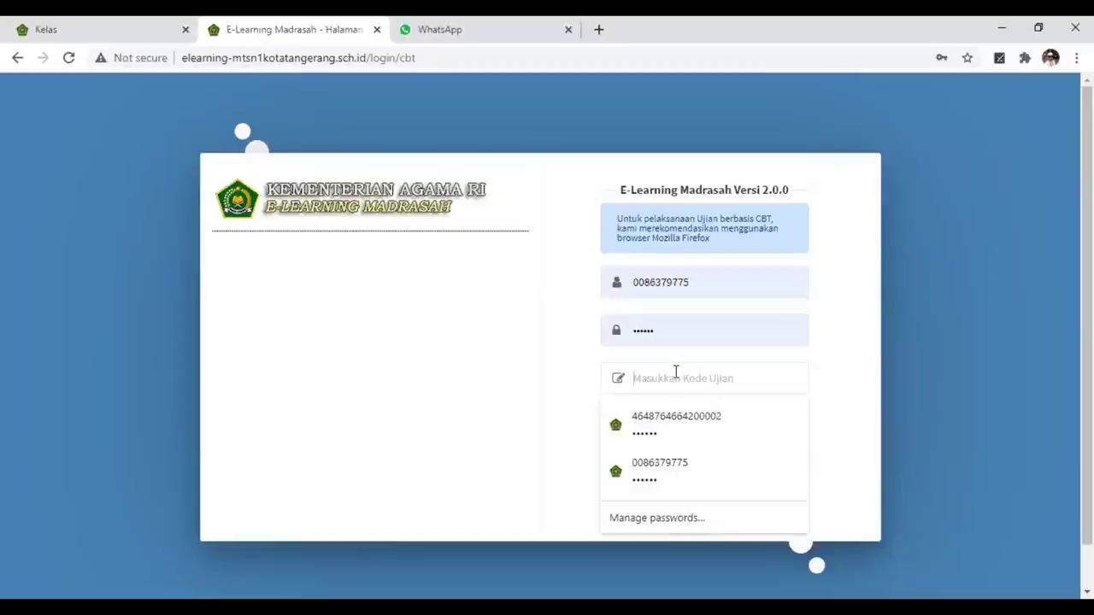
key("ctrl+v")
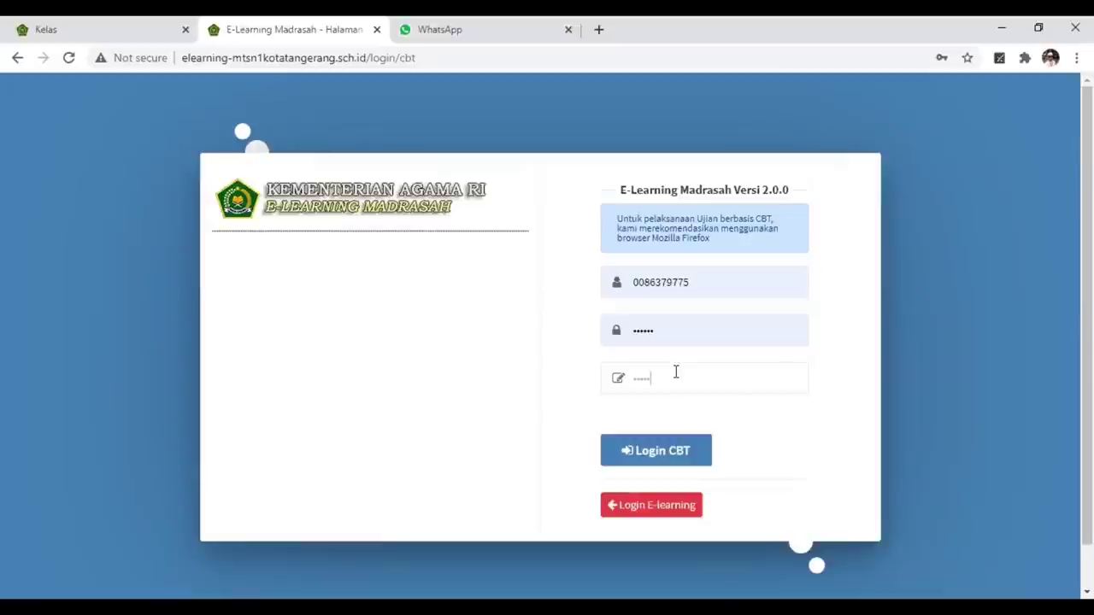
left_click(658, 455)
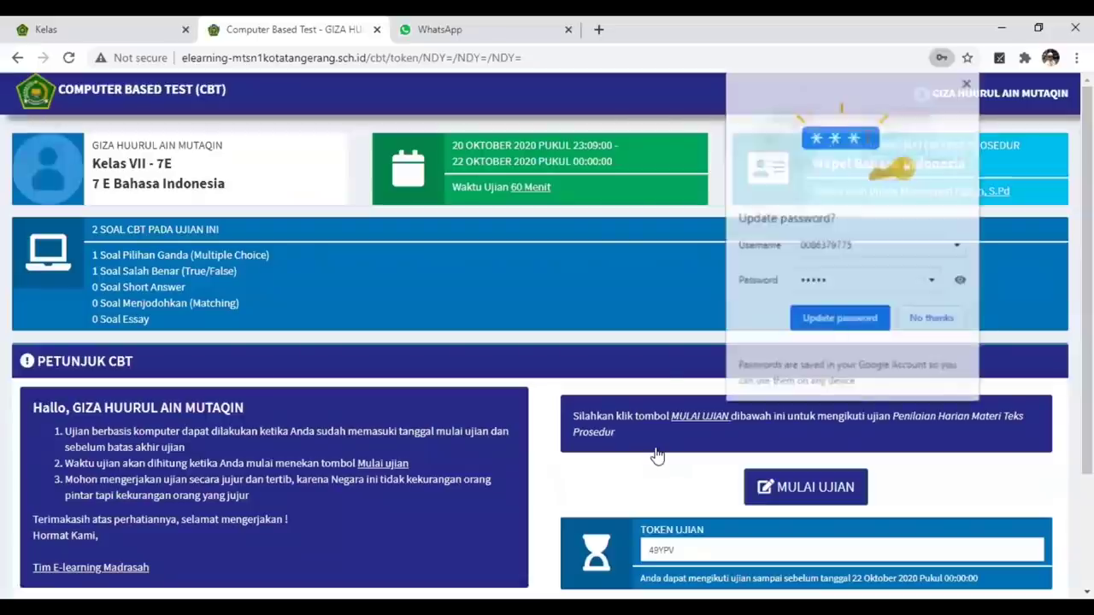
left_click(968, 84)
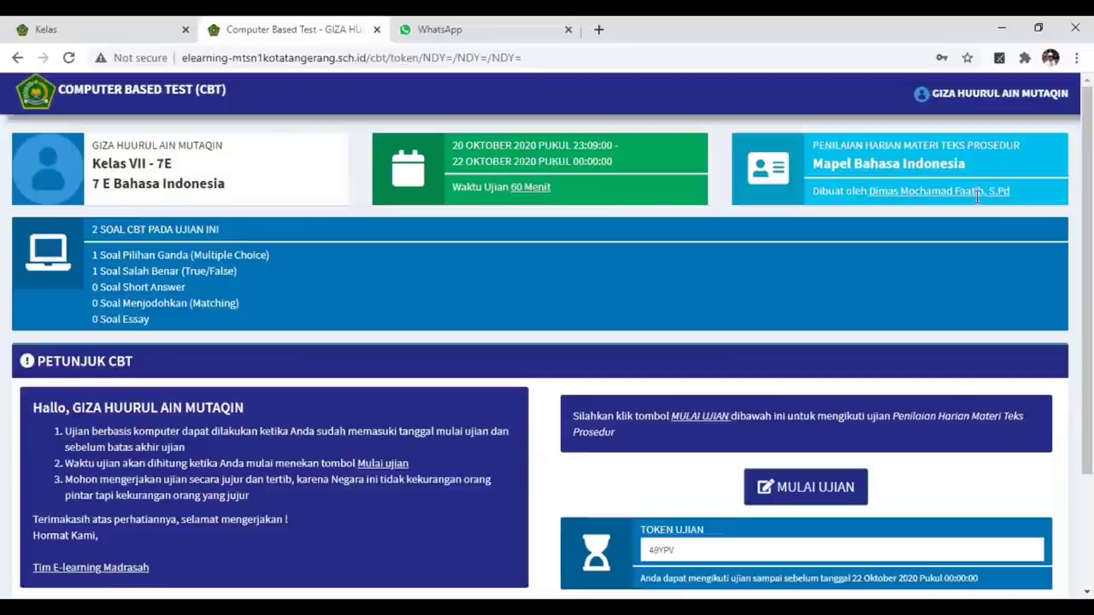
Review the CBT instructions, start the Penilaian Harian Materi Teks Prosedur exam, and confirm the start.
scroll(977, 198, "down", 1)
scroll(977, 198, "down", 2)
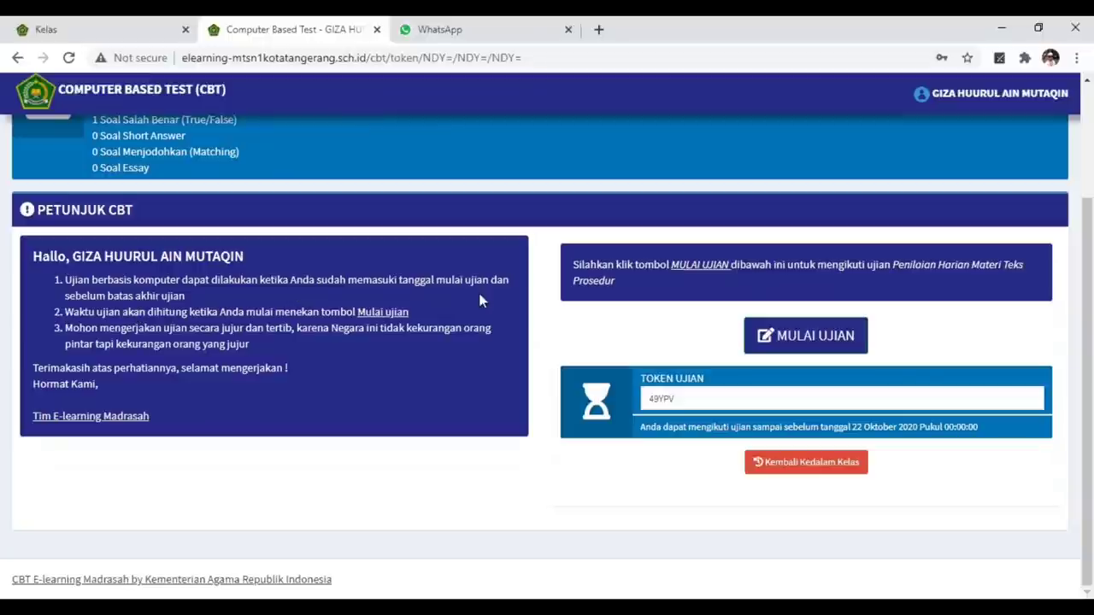
scroll(791, 338, "up", 1)
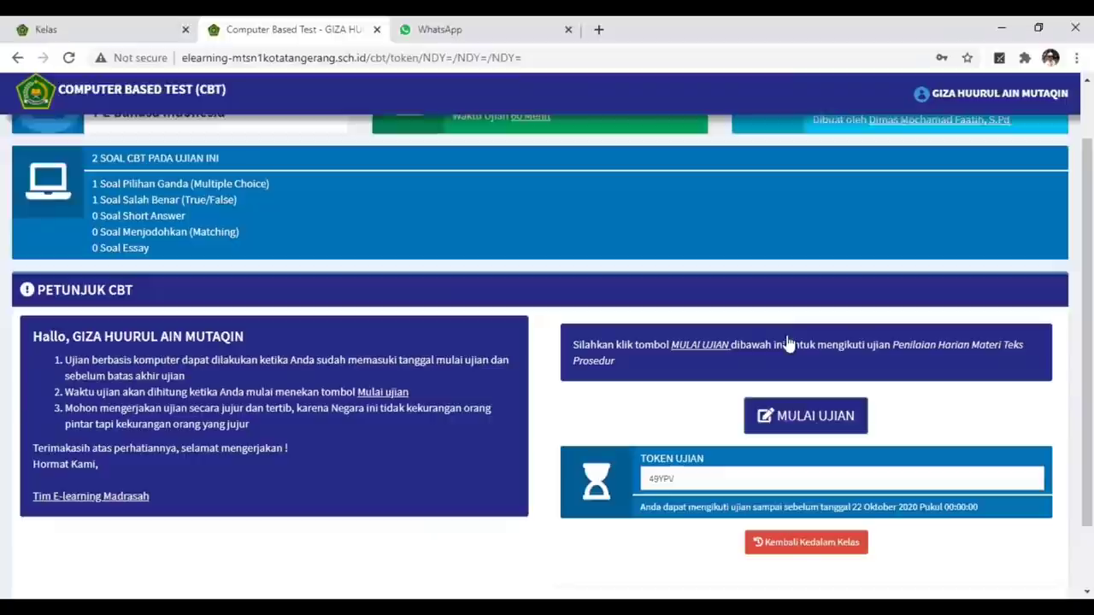
left_click(809, 423)
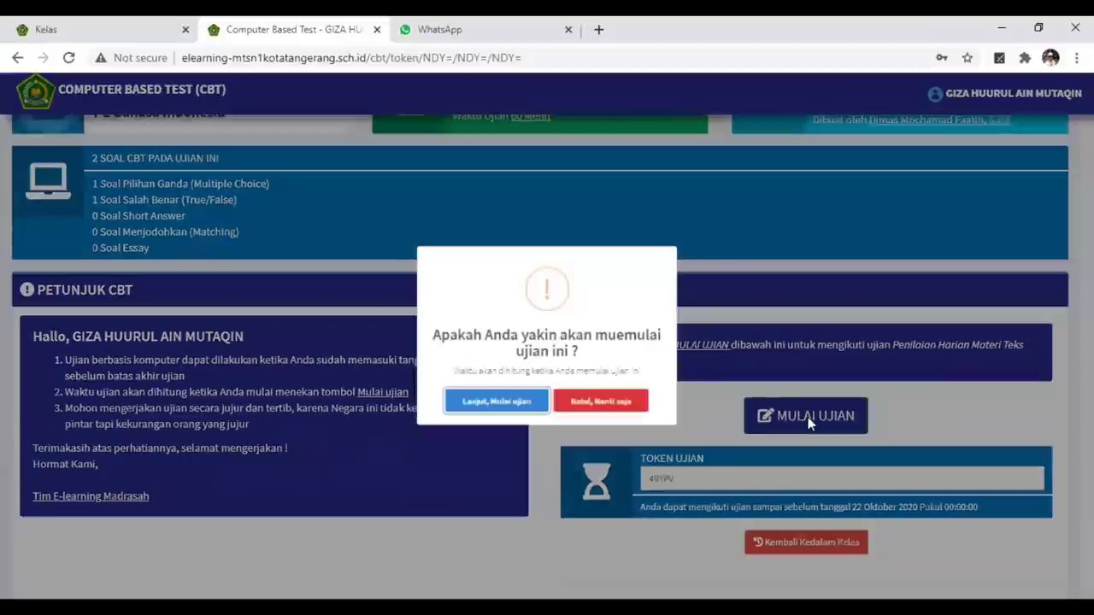
left_click(497, 400)
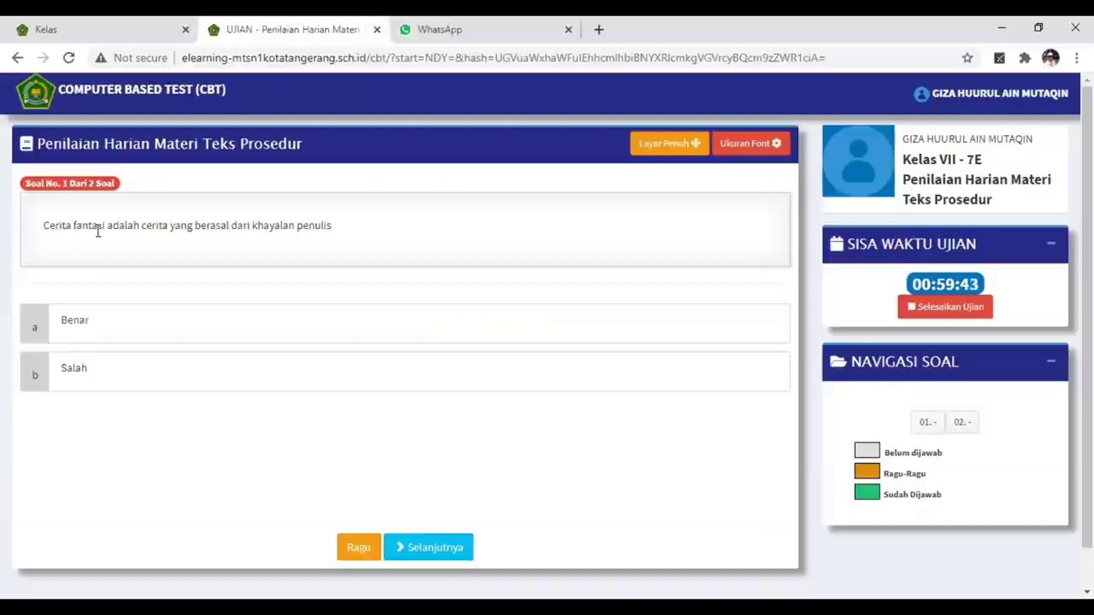
Answer the fantasy story statement with Benar and the time-conjunction question with option a.
left_click(107, 332)
left_click(430, 561)
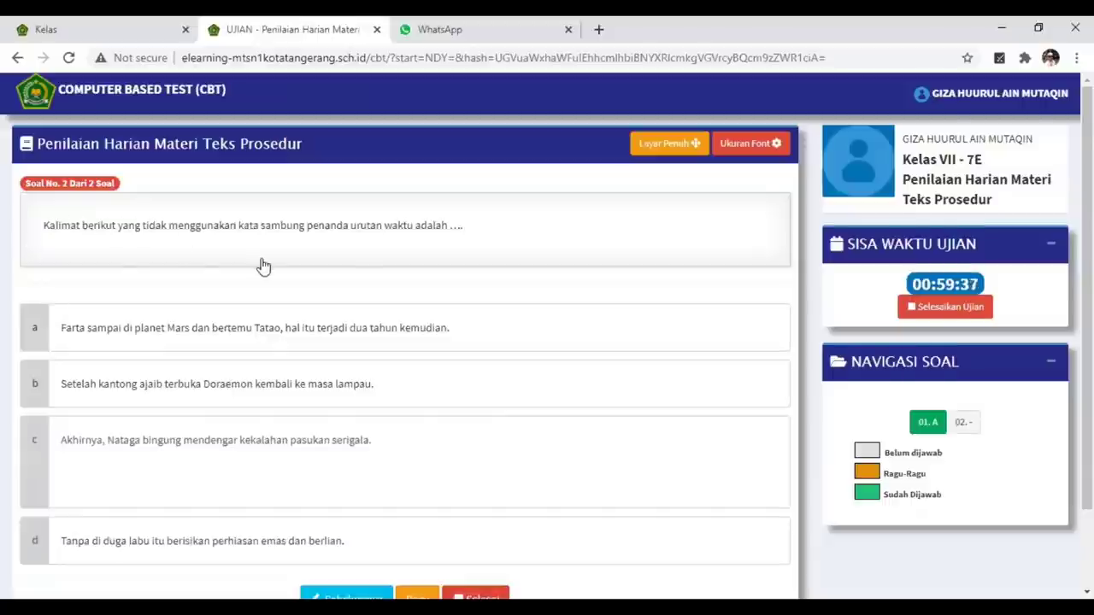
scroll(265, 266, "down", 1)
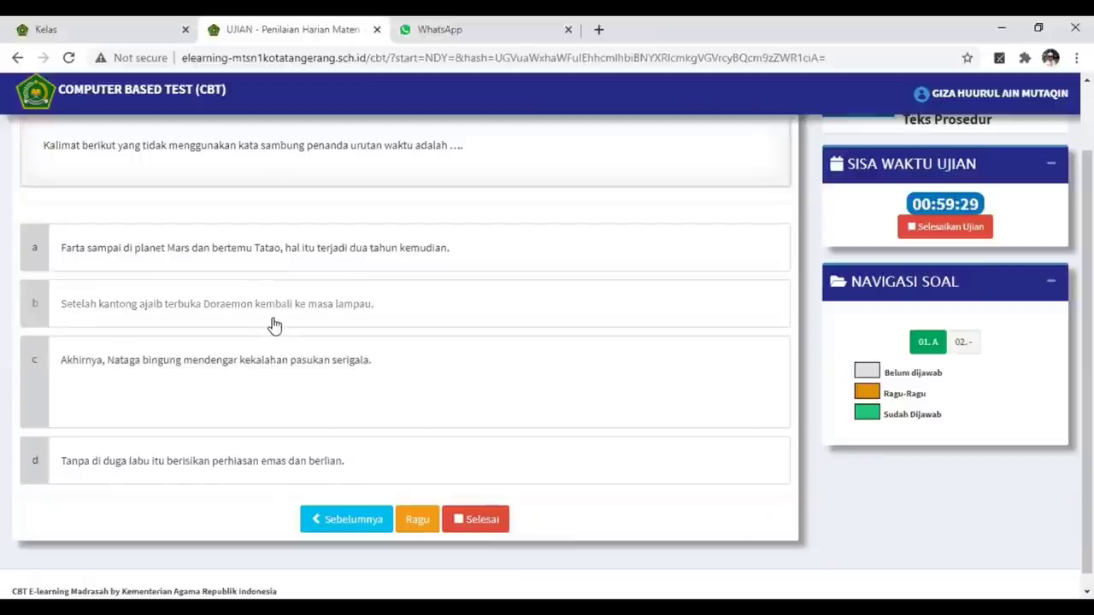
left_click(272, 259)
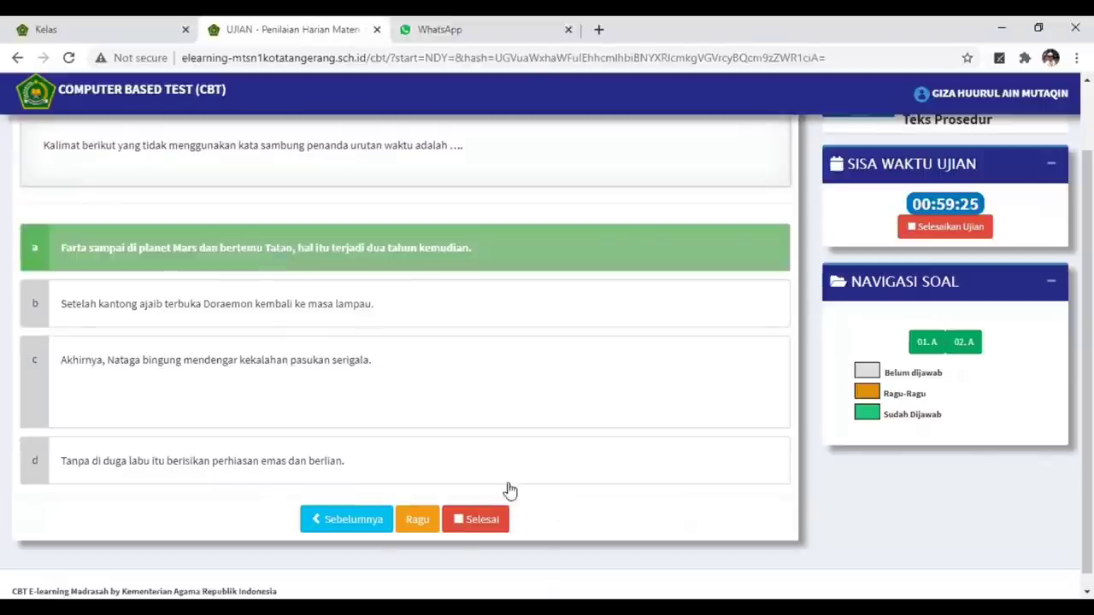
Finish the exam, confirm ending it, and acknowledge the completion notice.
left_click(471, 530)
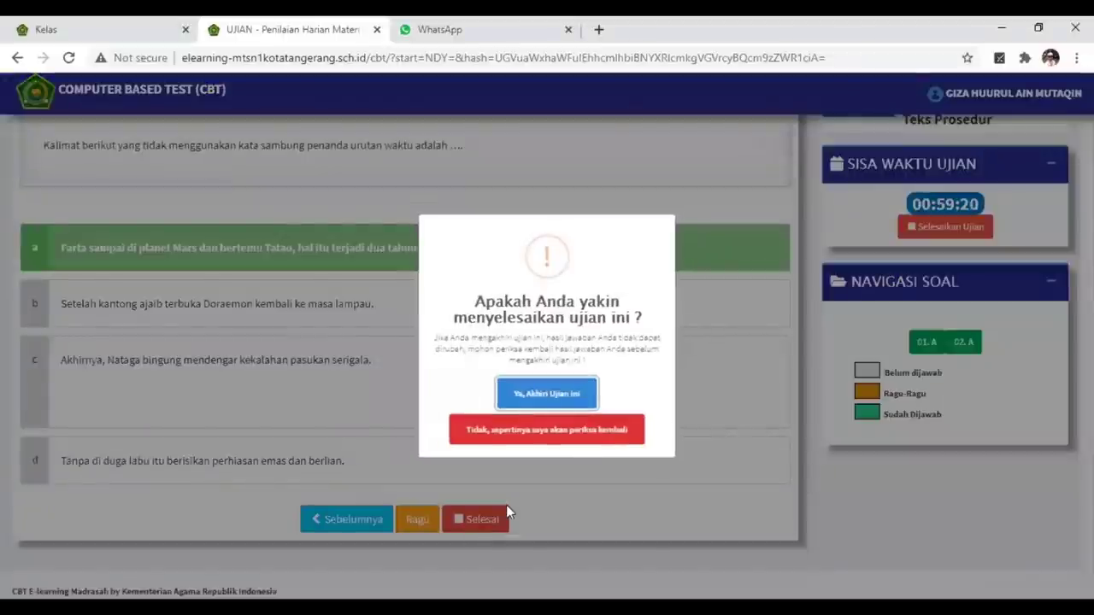
left_click(550, 394)
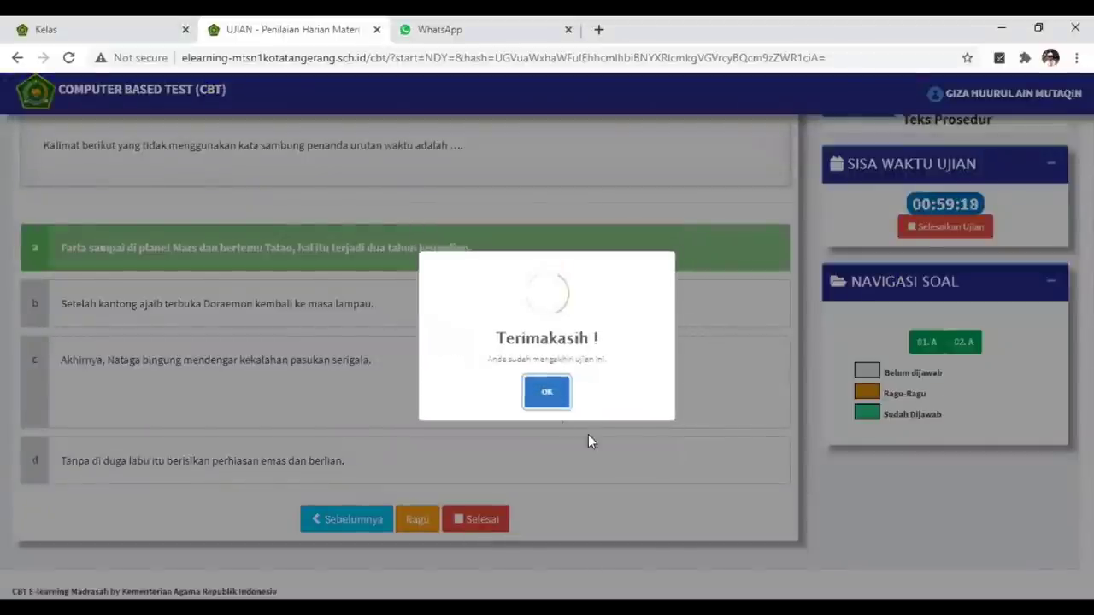
left_click(545, 397)
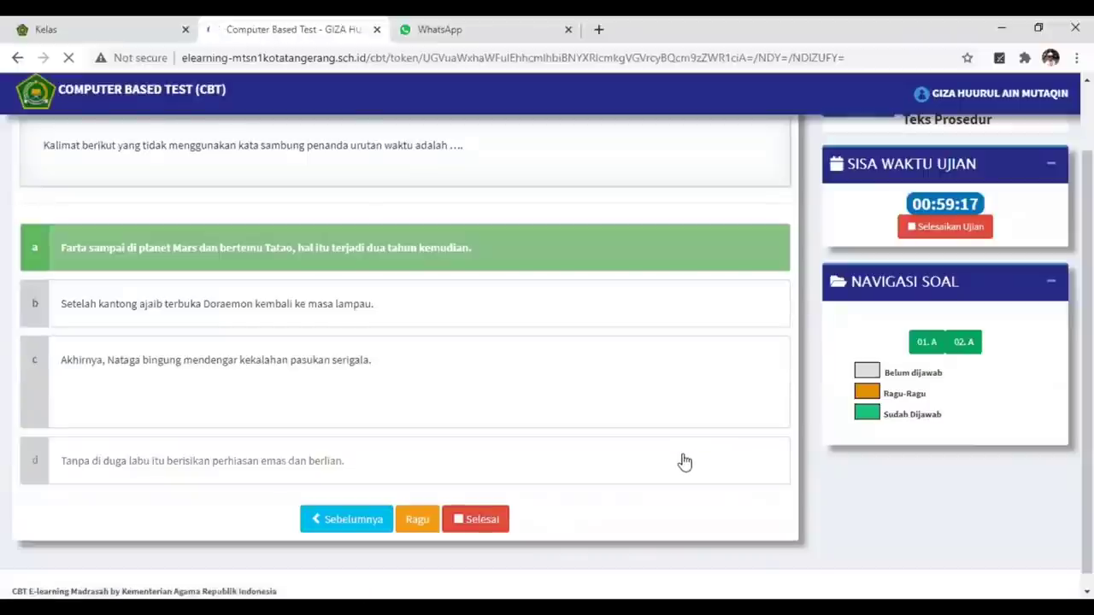
Review the student's exam result summary and return to the class's CBT exam list.
scroll(590, 428, "down", 2)
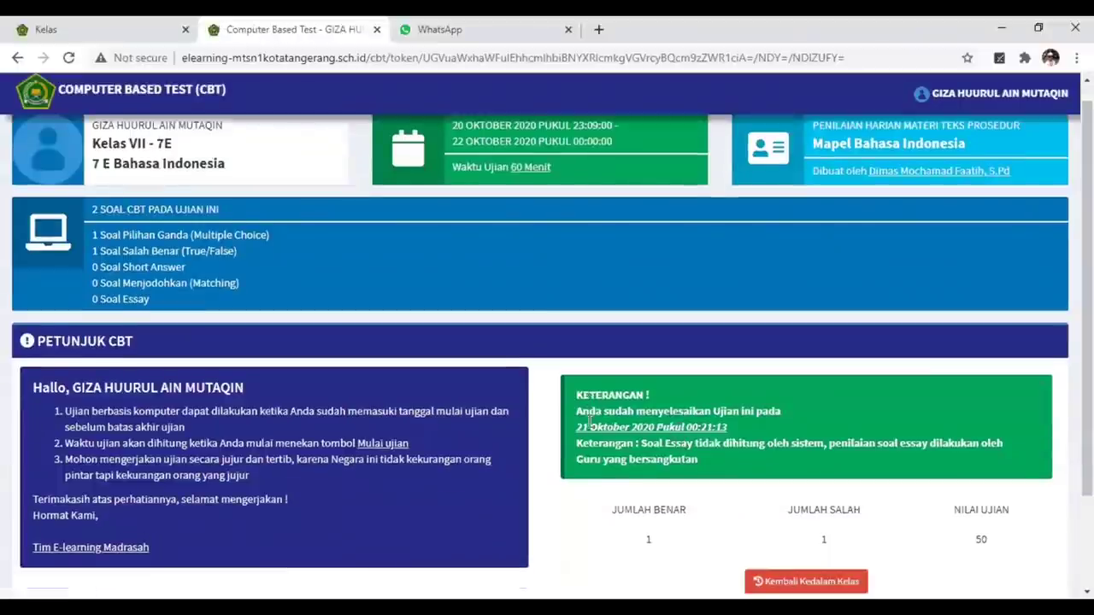
scroll(590, 427, "down", 1)
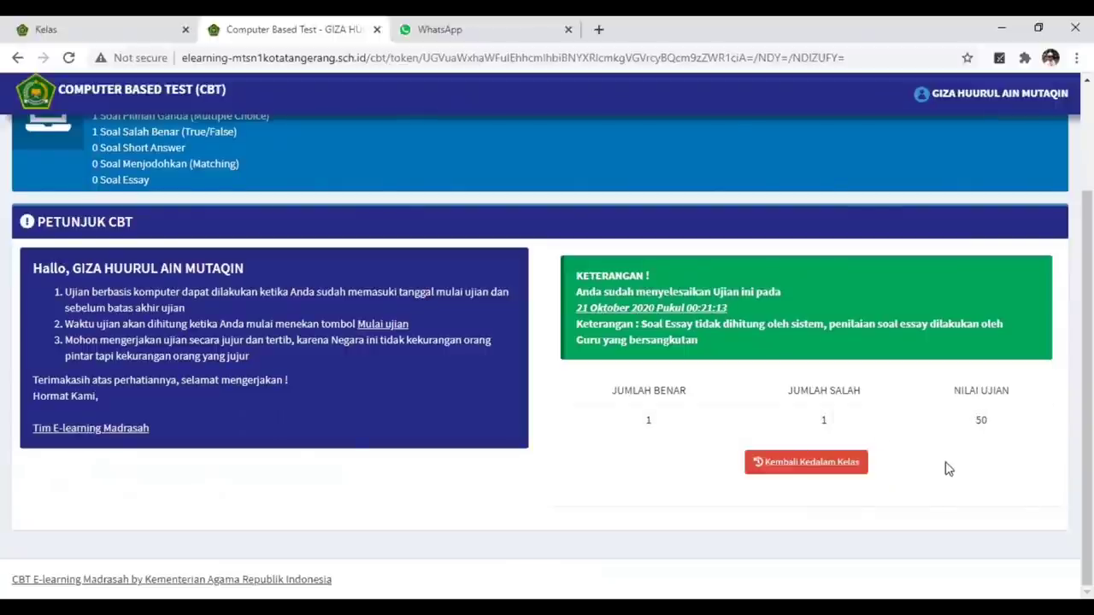
scroll(905, 444, "up", 3)
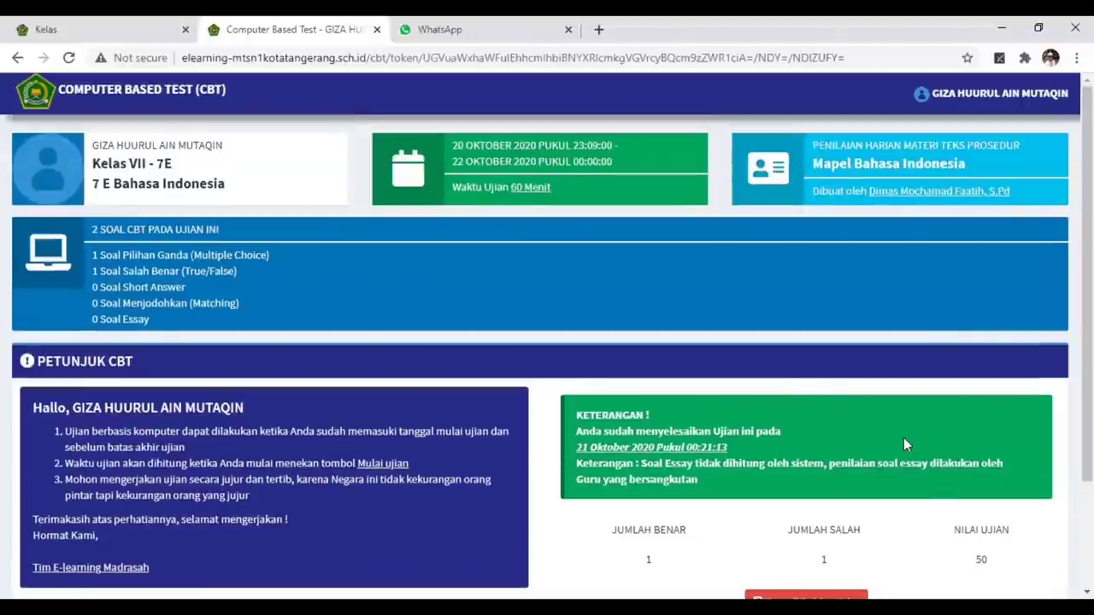
scroll(854, 439, "down", 3)
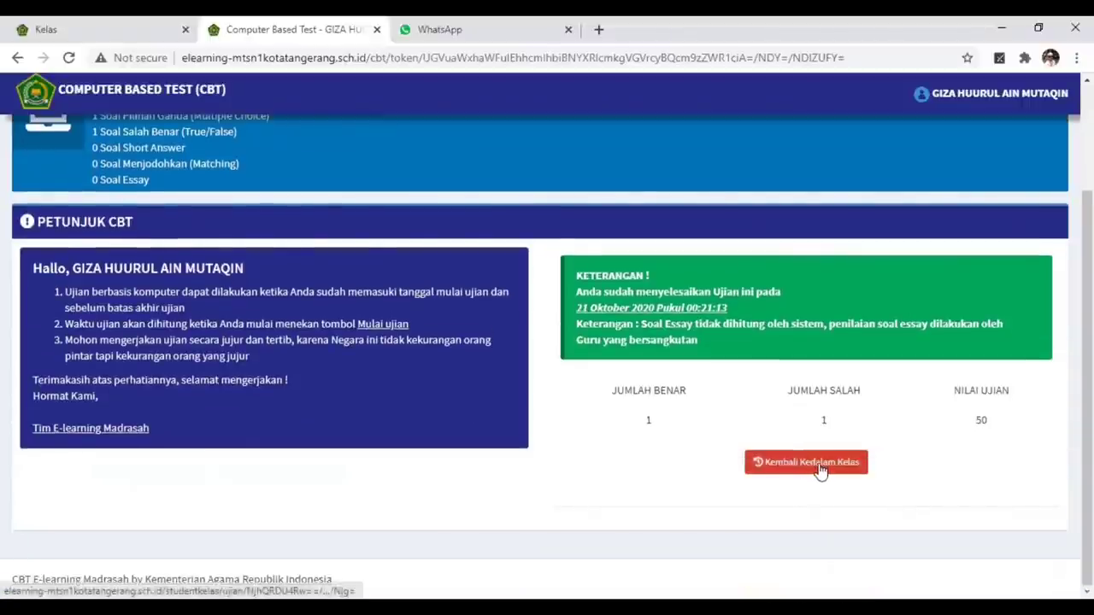
left_click(819, 470)
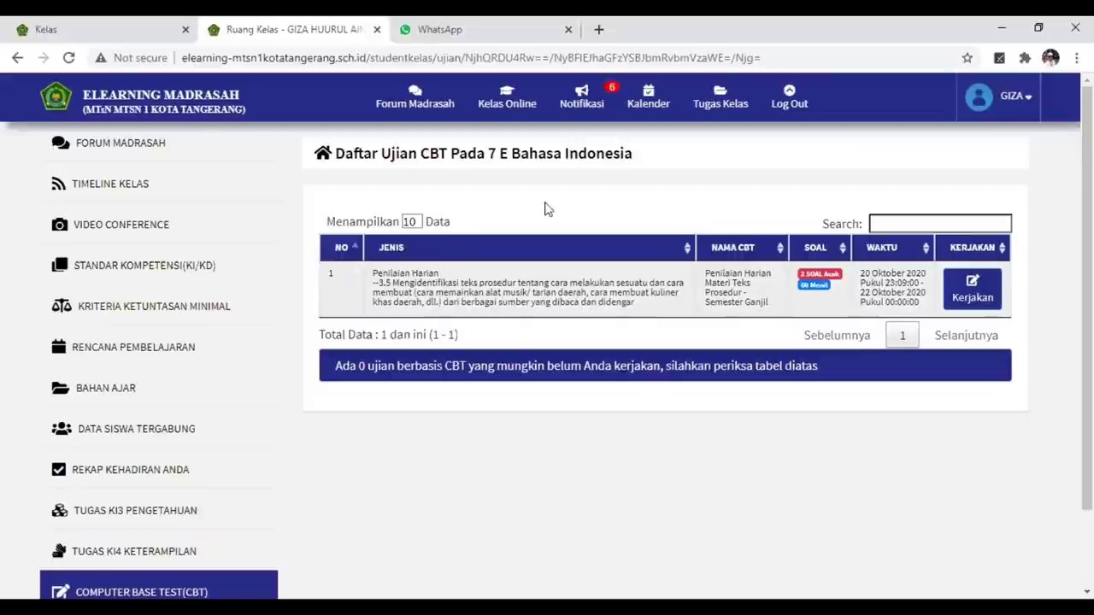
Switch to the teacher's CBT list, refresh it, and view the exam's student results before closing them.
left_click(73, 31)
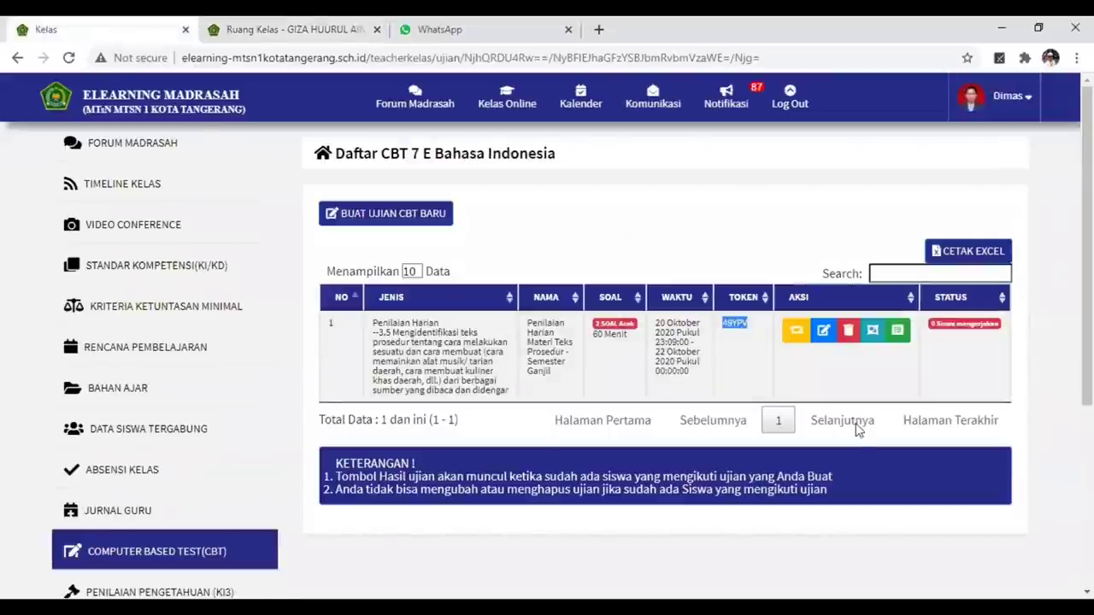
left_click(1039, 404)
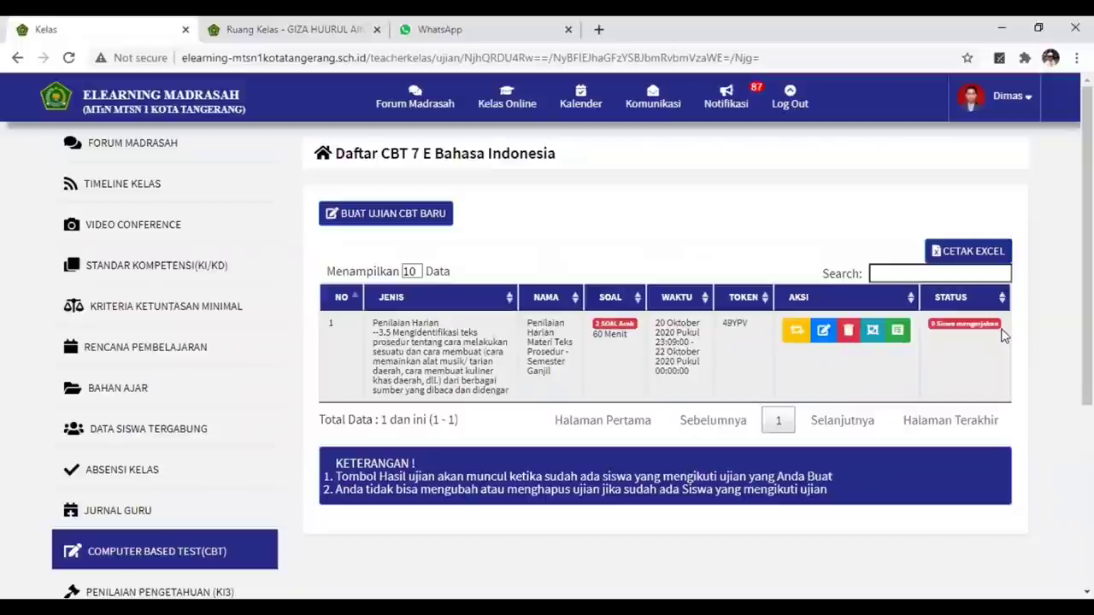
key("F5")
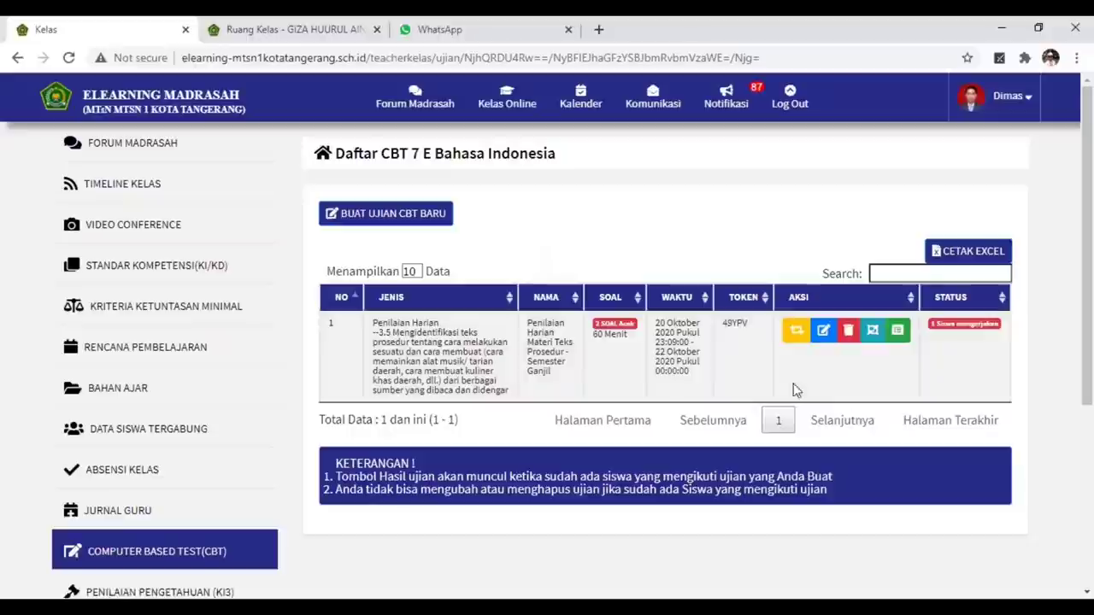
left_click(897, 333)
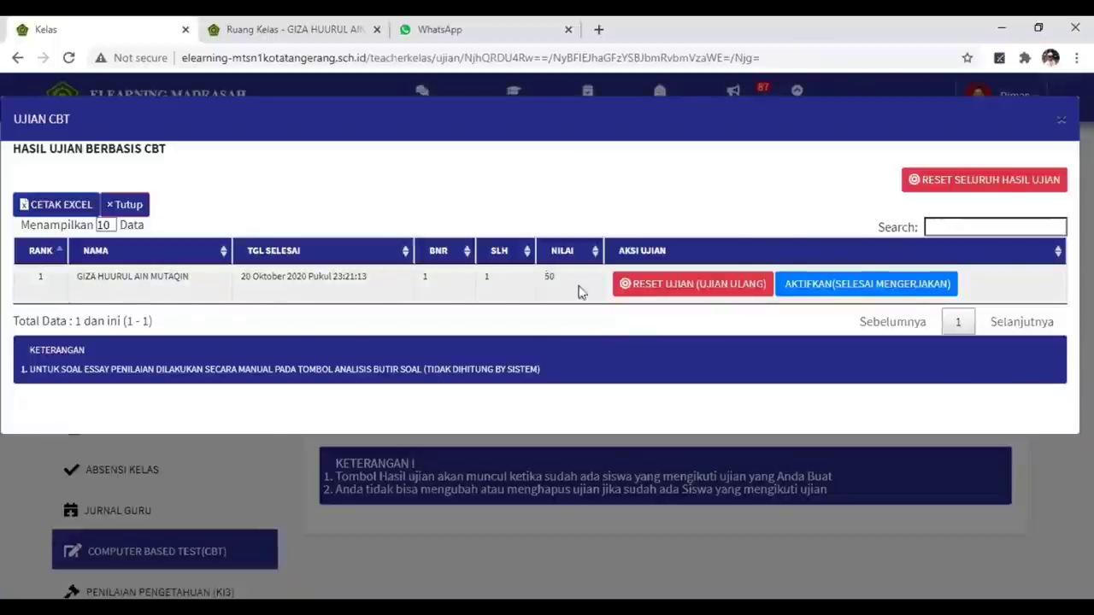
left_click(1060, 119)
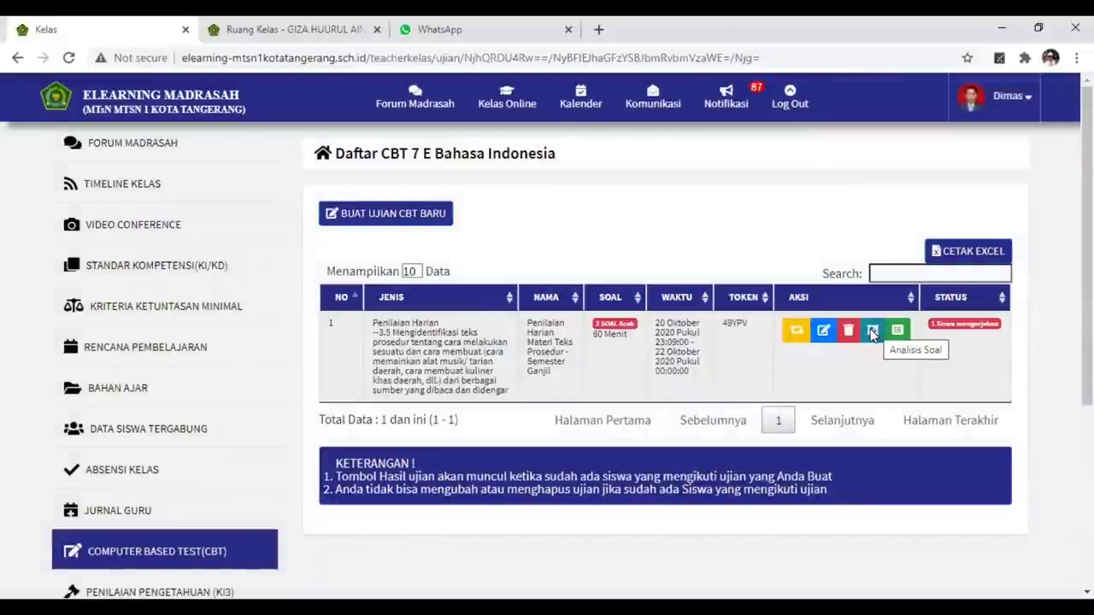
Open the exam's item analysis, export it to Excel, open download.xls, and close the analysis.
left_click(873, 332)
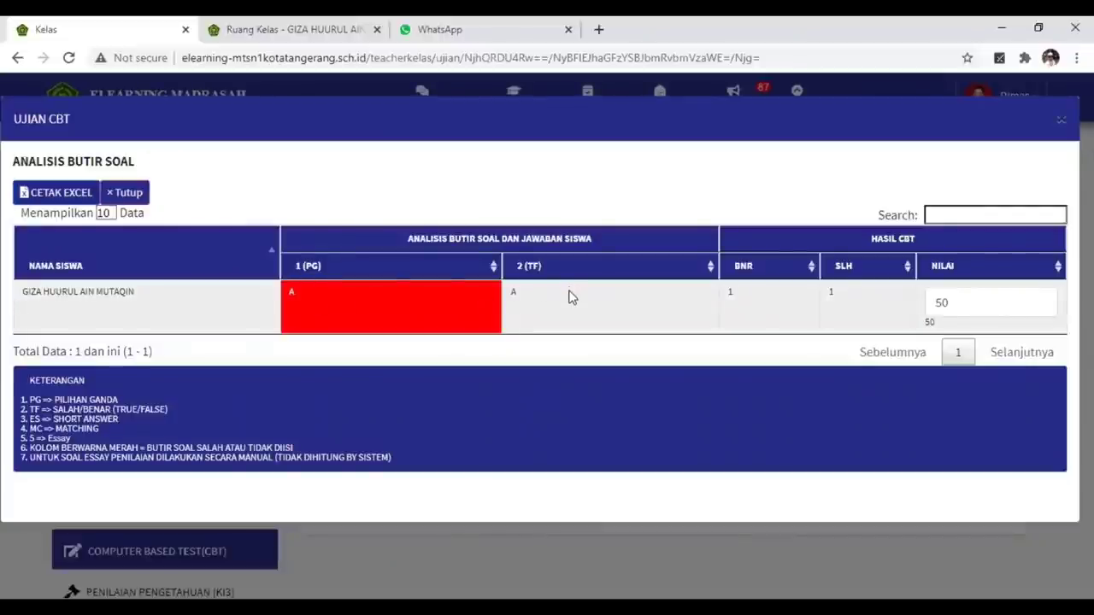
left_click(57, 196)
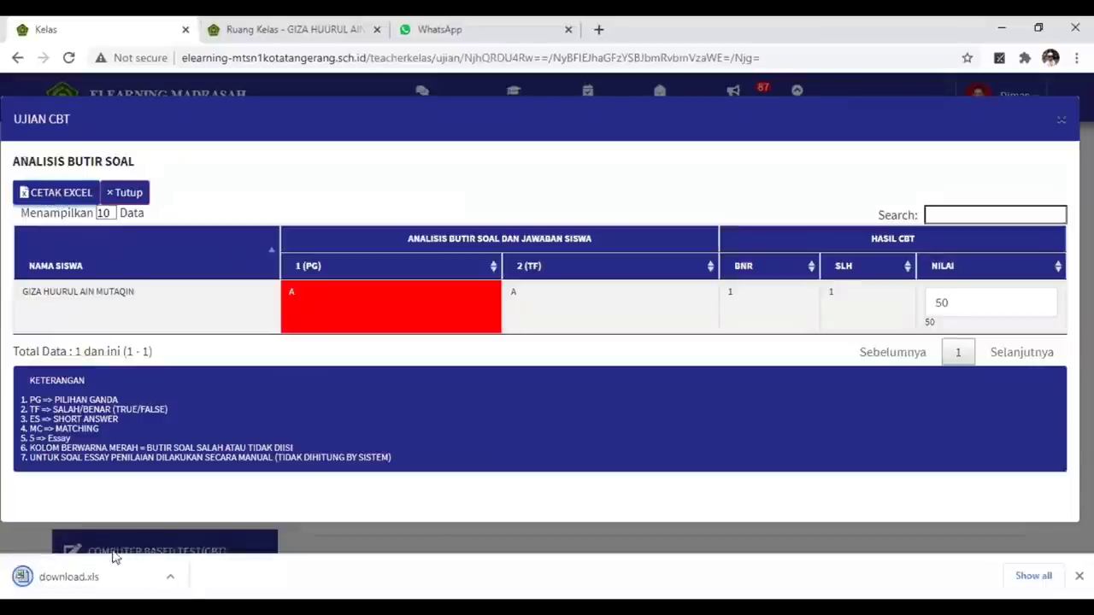
left_click(74, 577)
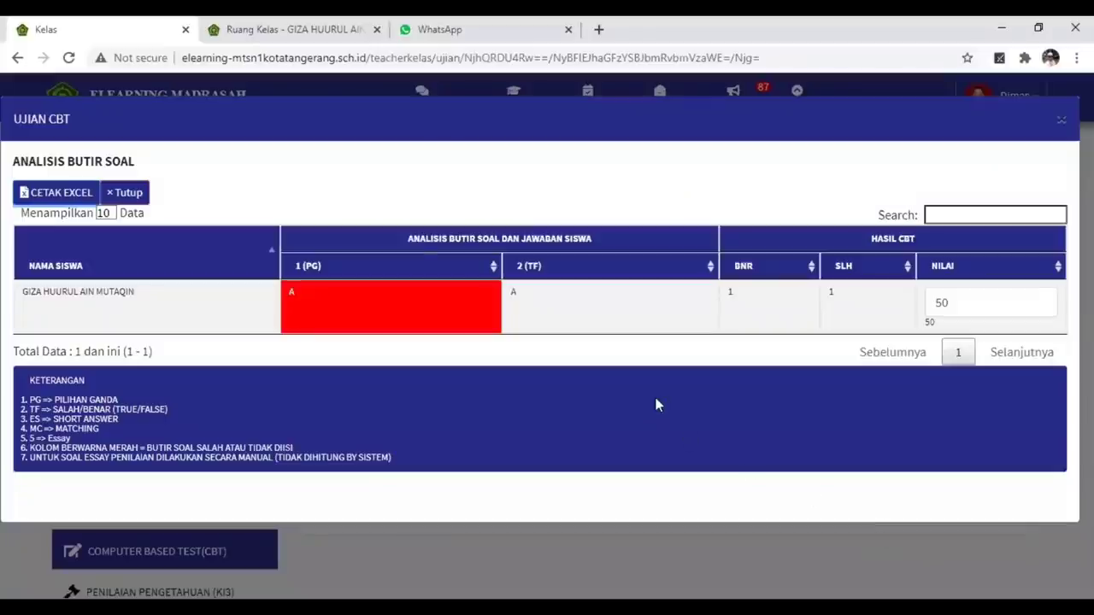
left_click(1060, 123)
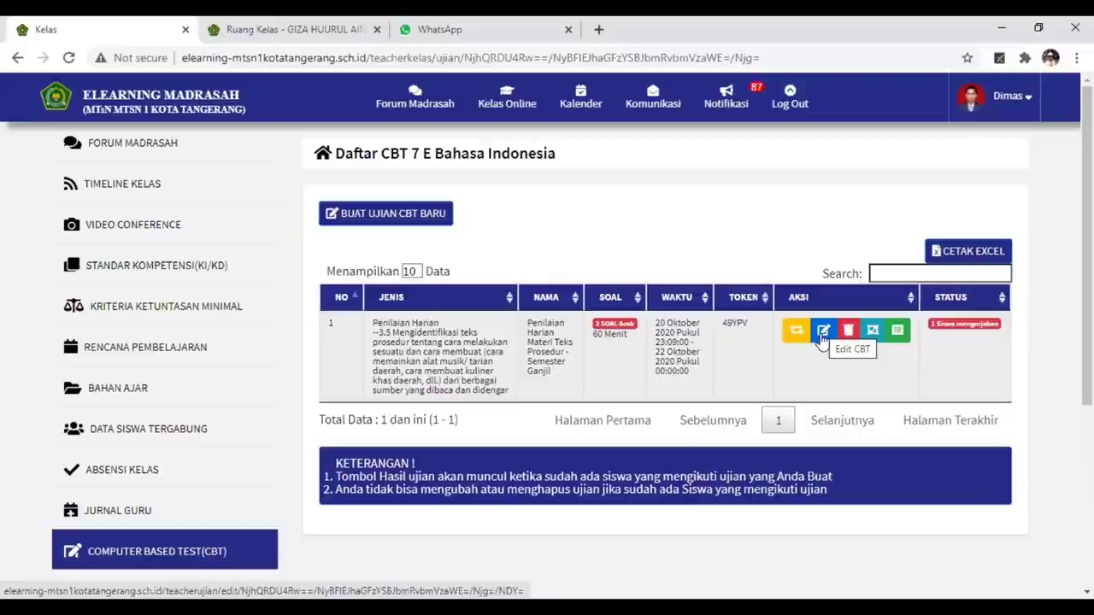
Open the exam's settings for editing, review its type, duration, dates and toggles, and cancel without saving.
left_click(821, 335)
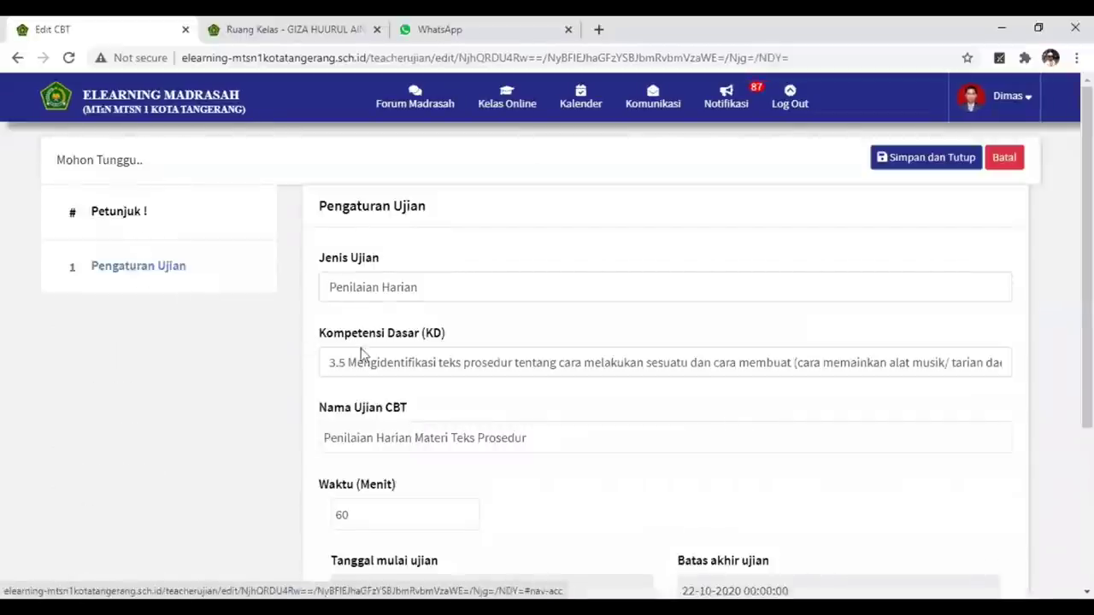
scroll(366, 362, "down", 3)
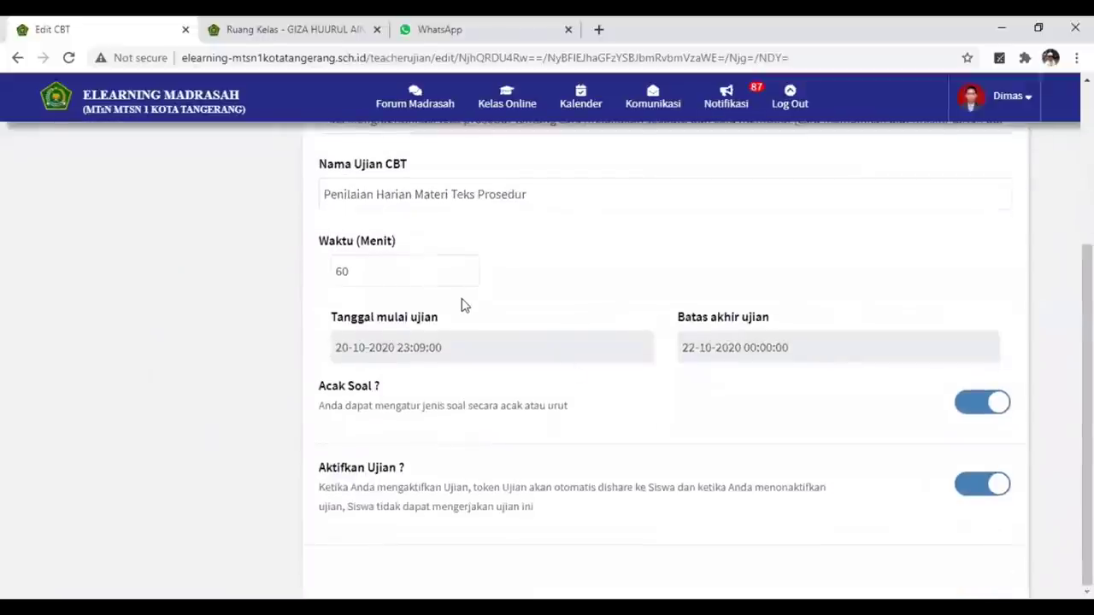
scroll(461, 305, "up", 3)
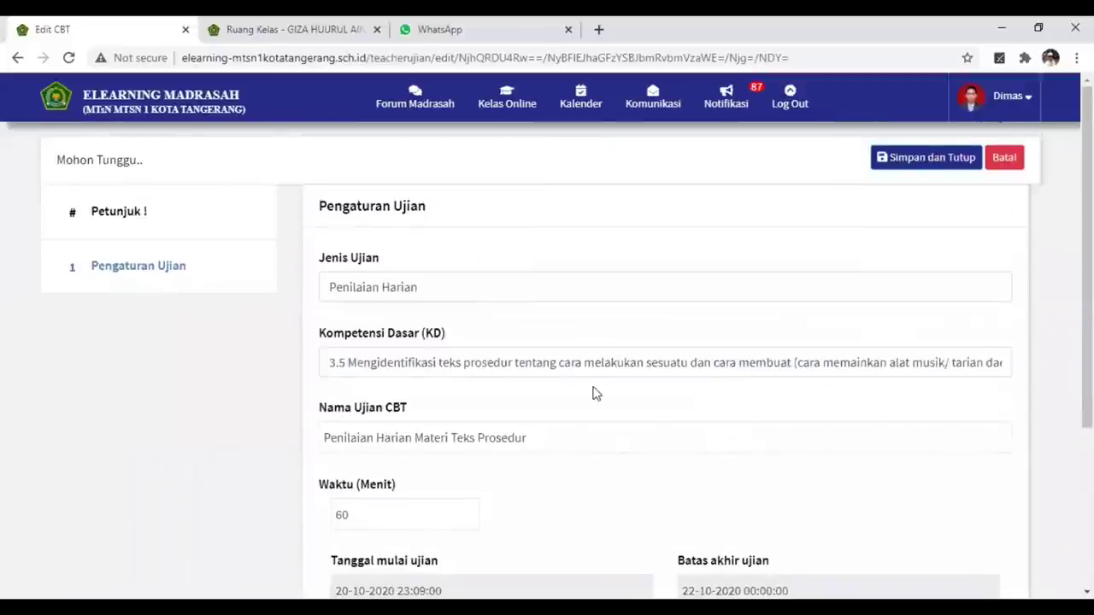
scroll(595, 393, "down", 3)
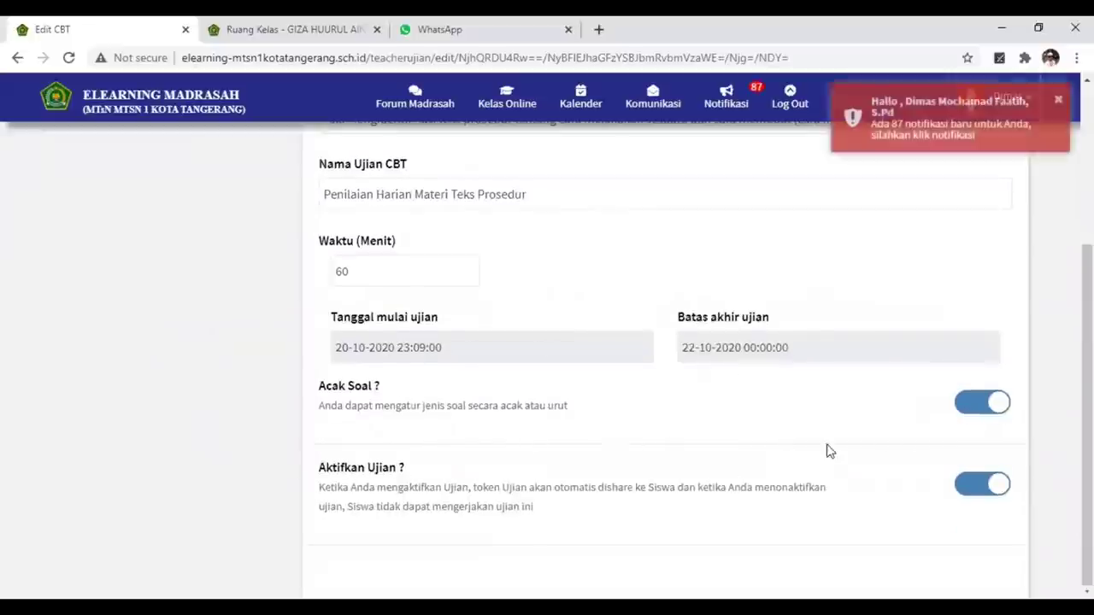
scroll(679, 379, "up", 3)
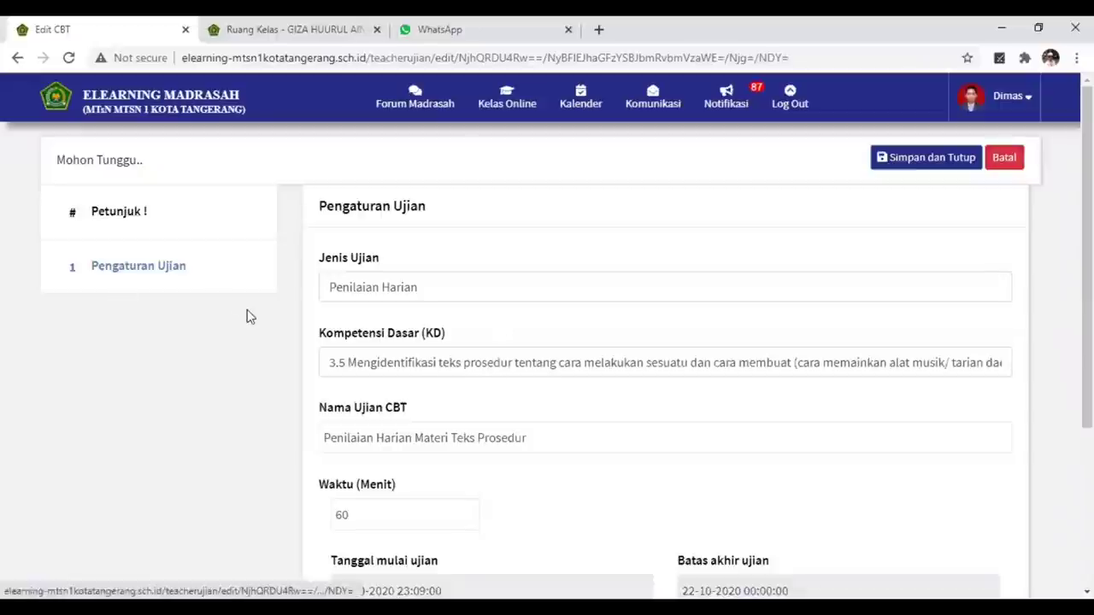
left_click(1004, 159)
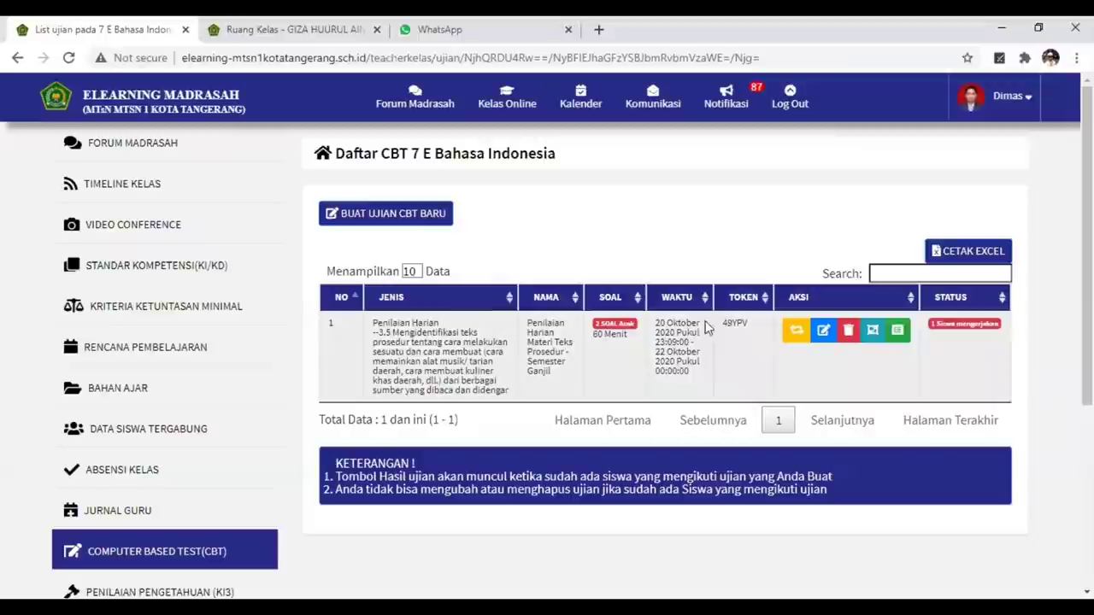
Try to delete the exam, dismiss the warning, and reset all student results from the exam's results window.
left_click(848, 332)
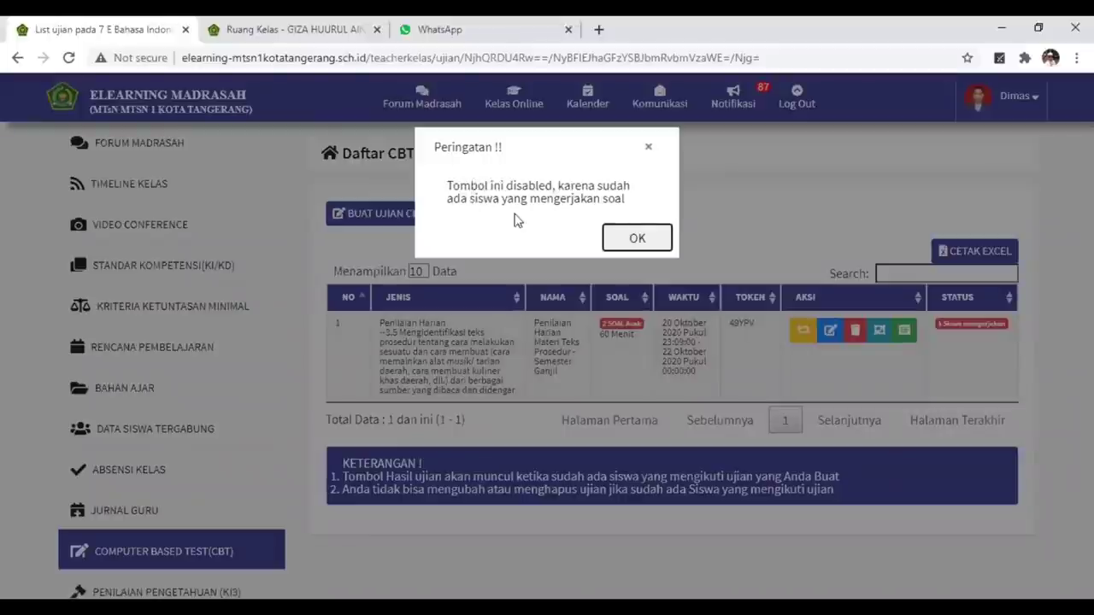
left_click(639, 238)
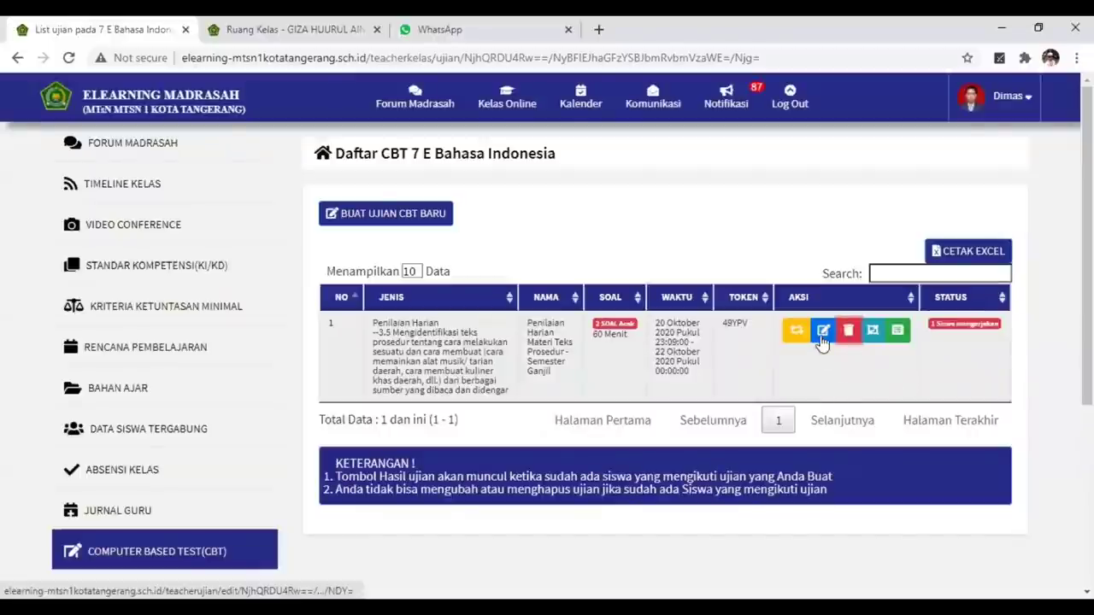
left_click(899, 333)
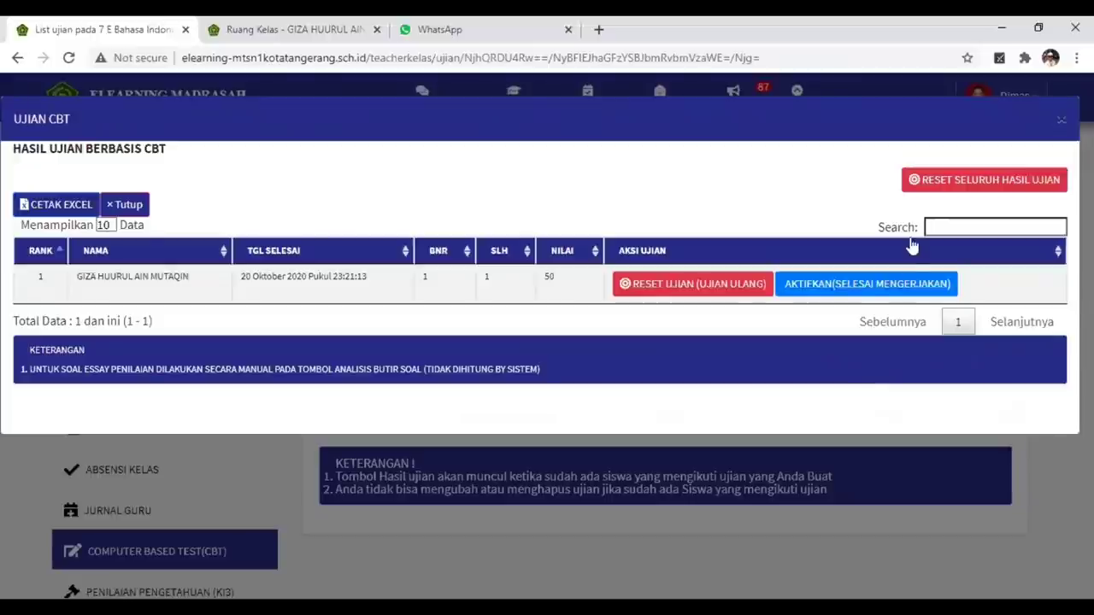
left_click(984, 181)
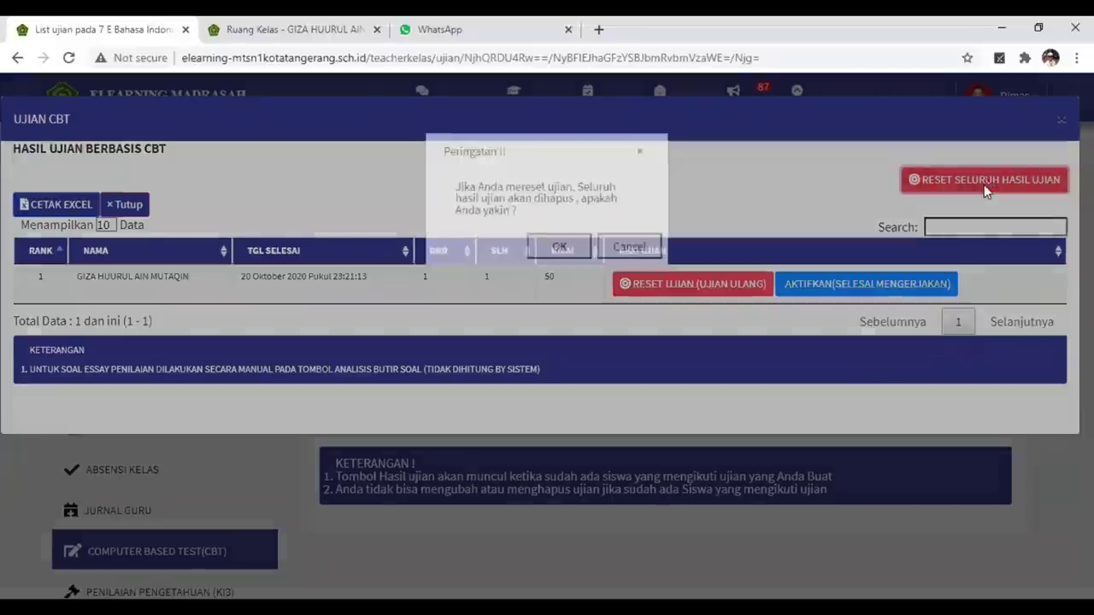
left_click(555, 253)
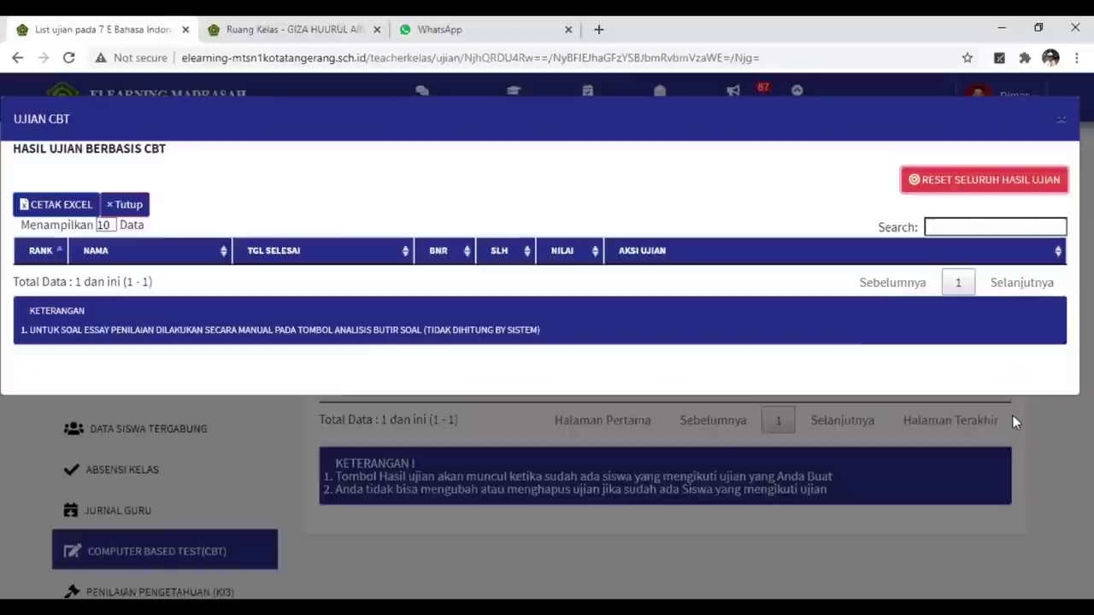
left_click(1061, 124)
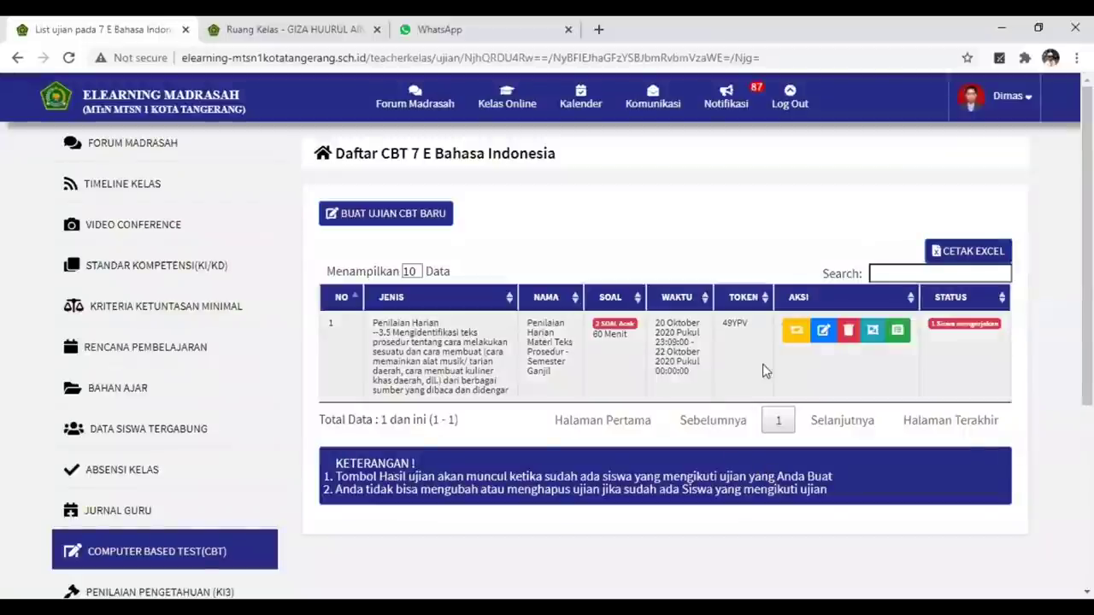
Change the exam type to Kuis in the exam settings, save and close, and confirm saving.
left_click(822, 332)
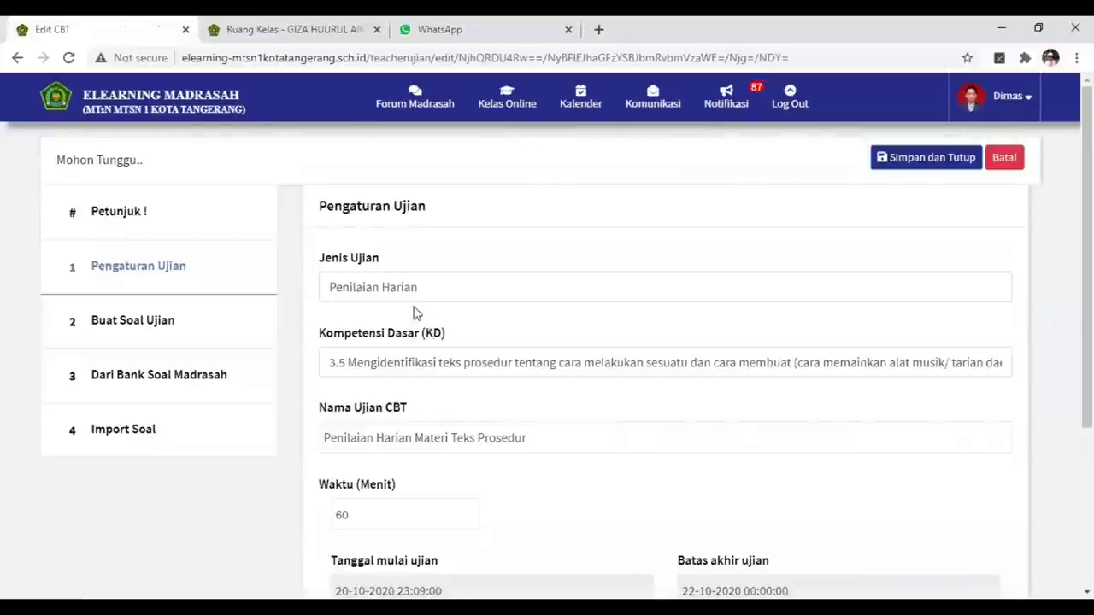
left_click(432, 297)
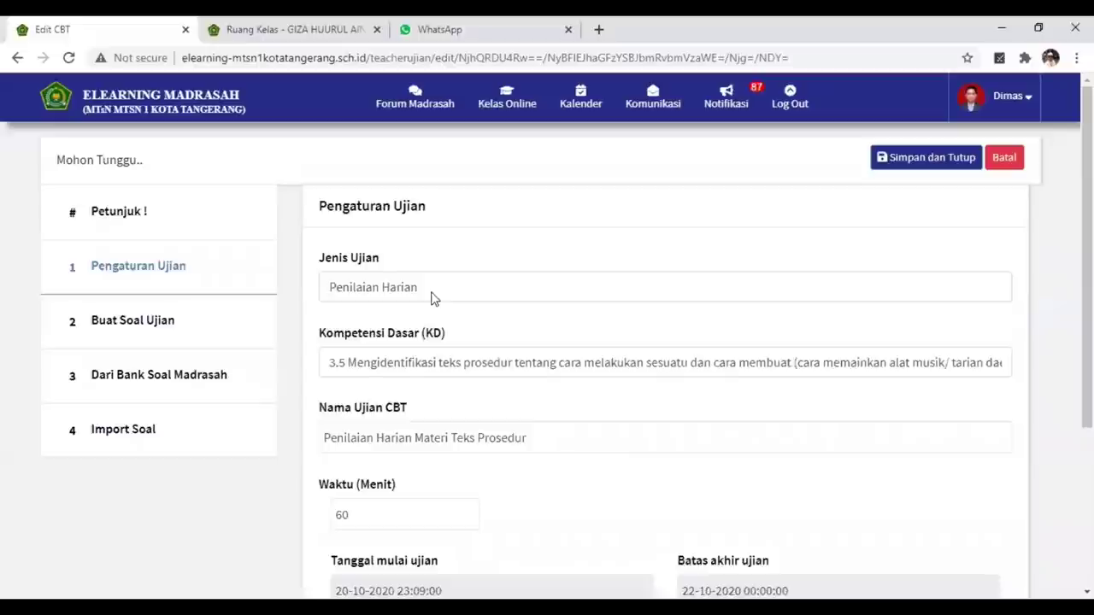
left_click(367, 362)
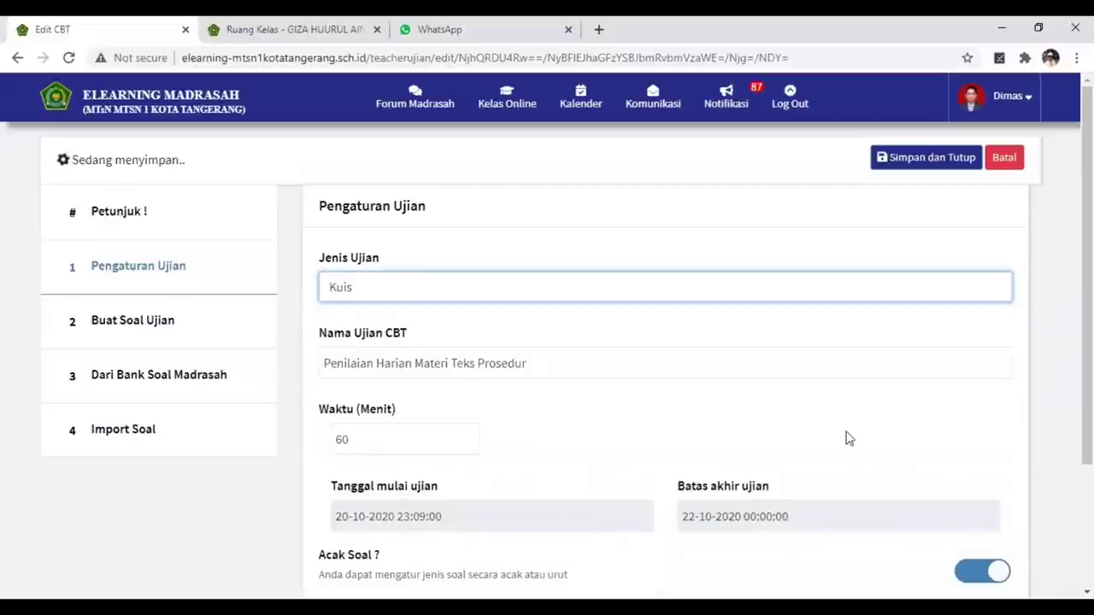
left_click(897, 159)
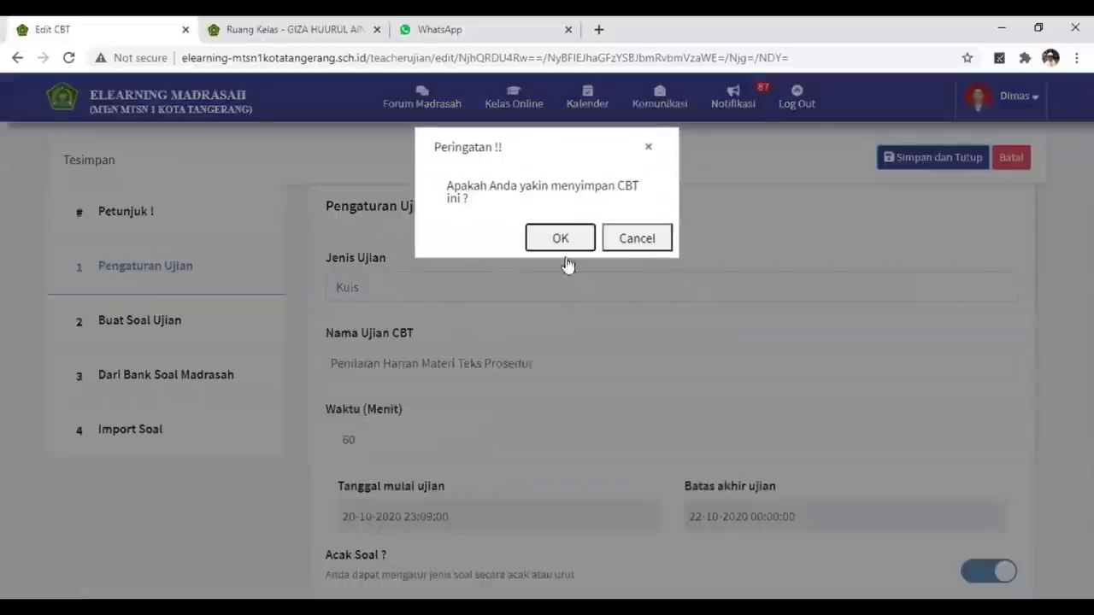
left_click(554, 236)
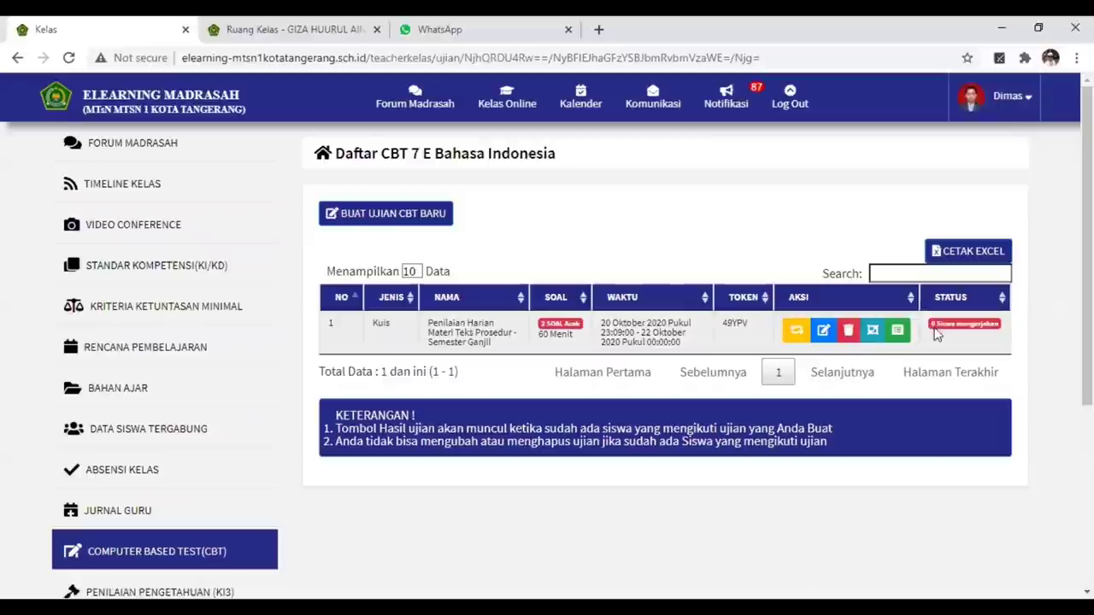
Delete the Kuis exam from the teacher's CBT list, and check the student's CBT exam list before returning to the teacher's list.
left_click(847, 331)
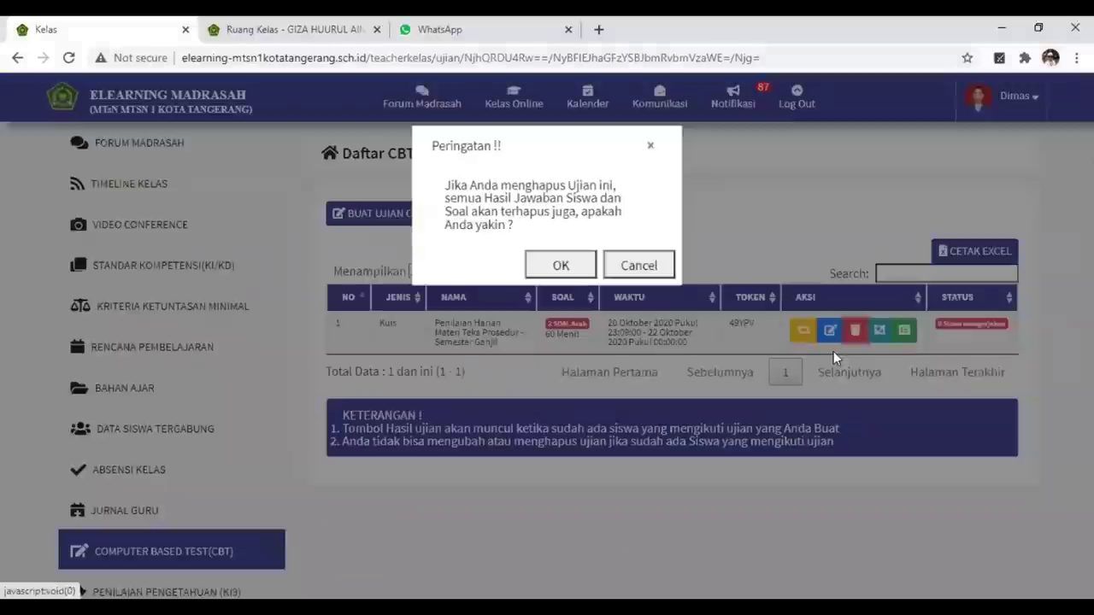
left_click(568, 266)
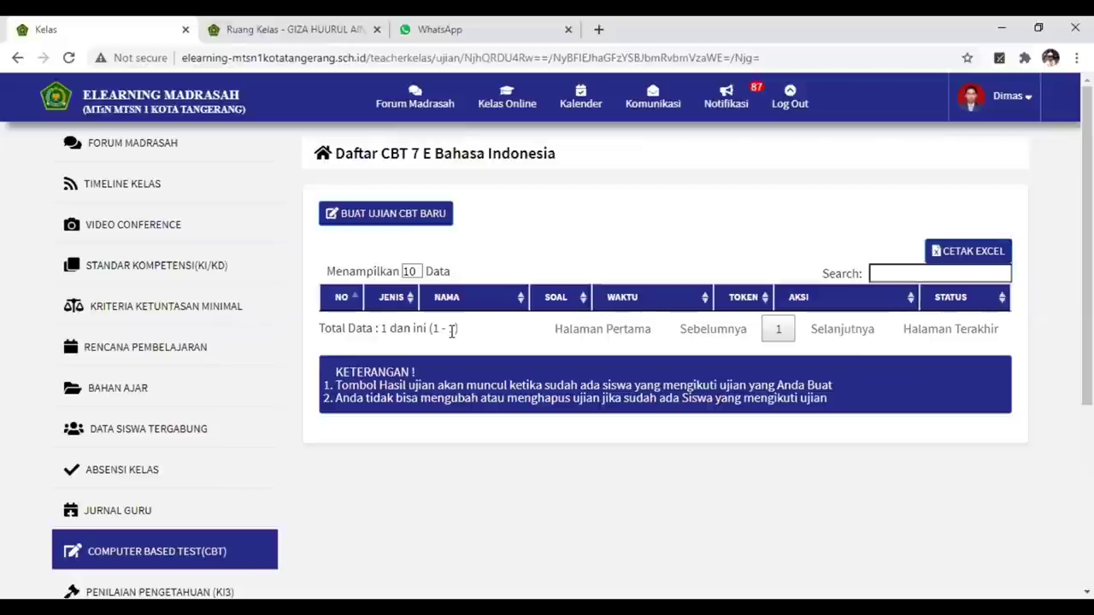
key("ctrl+Tab")
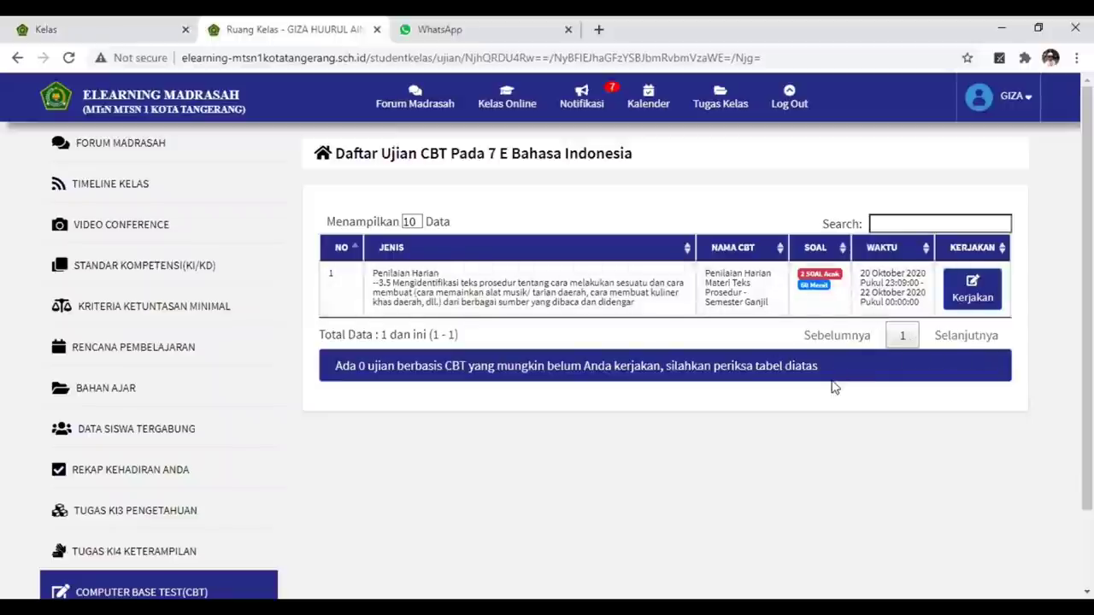
scroll(663, 366, "down", 1)
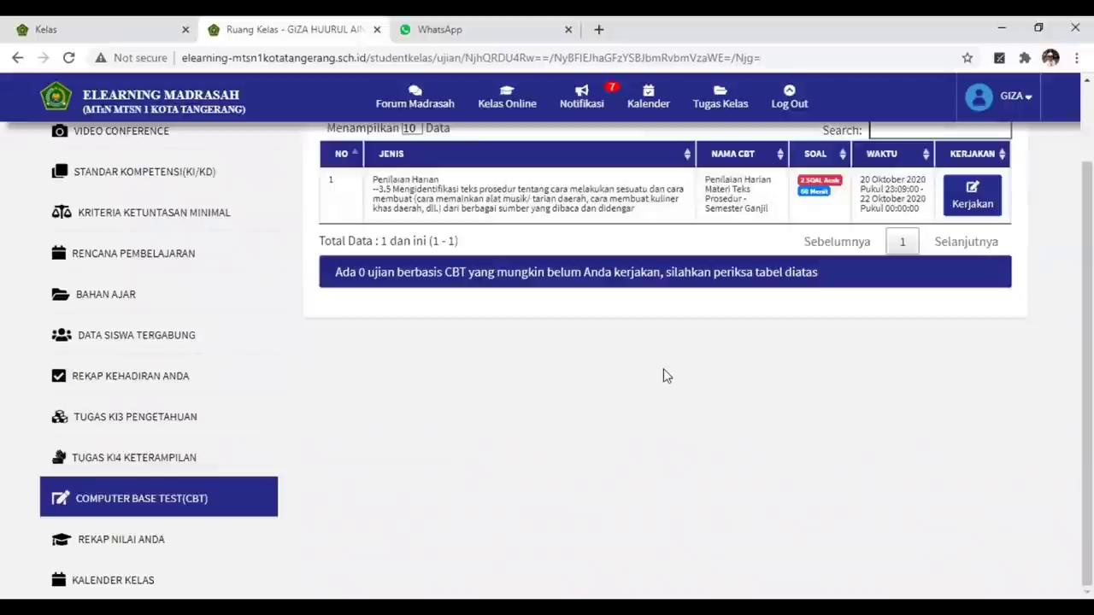
scroll(663, 368, "up", 1)
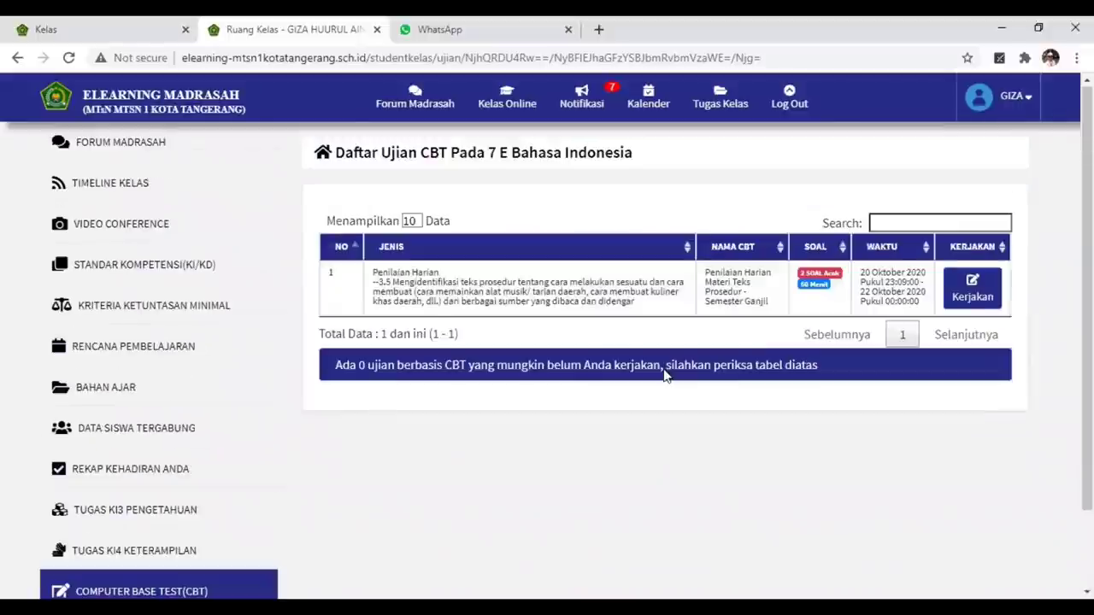
left_click(130, 27)
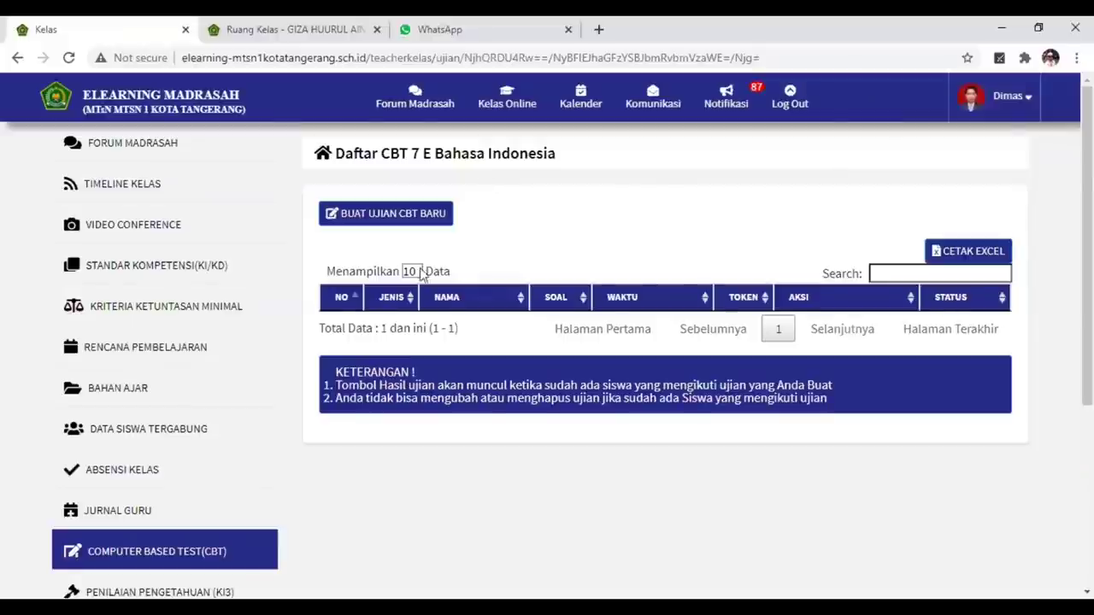
scroll(368, 308, "down", 2)
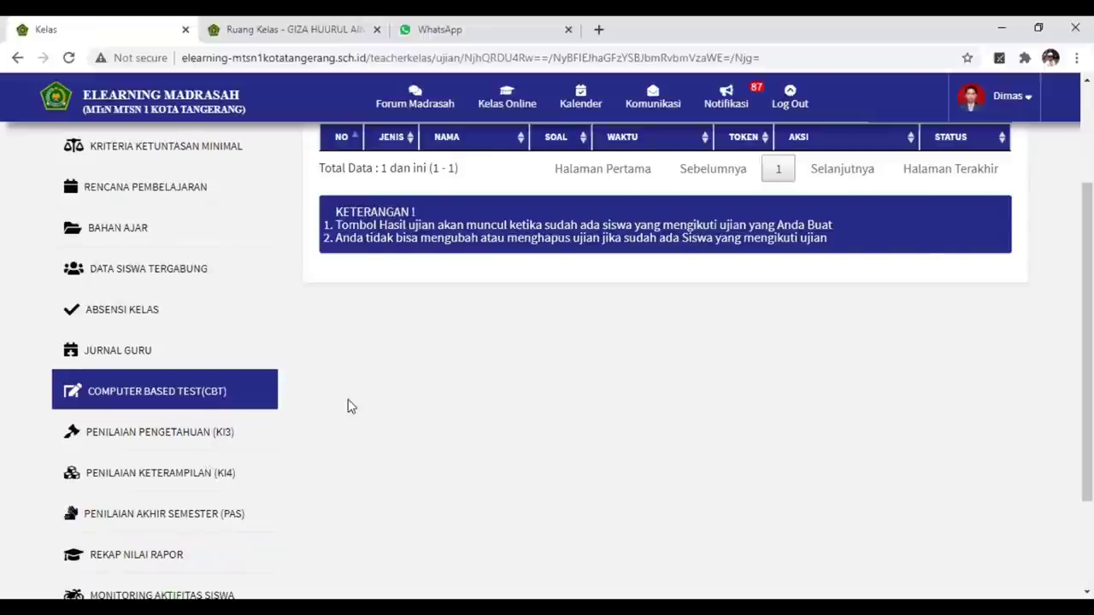
scroll(349, 402, "up", 2)
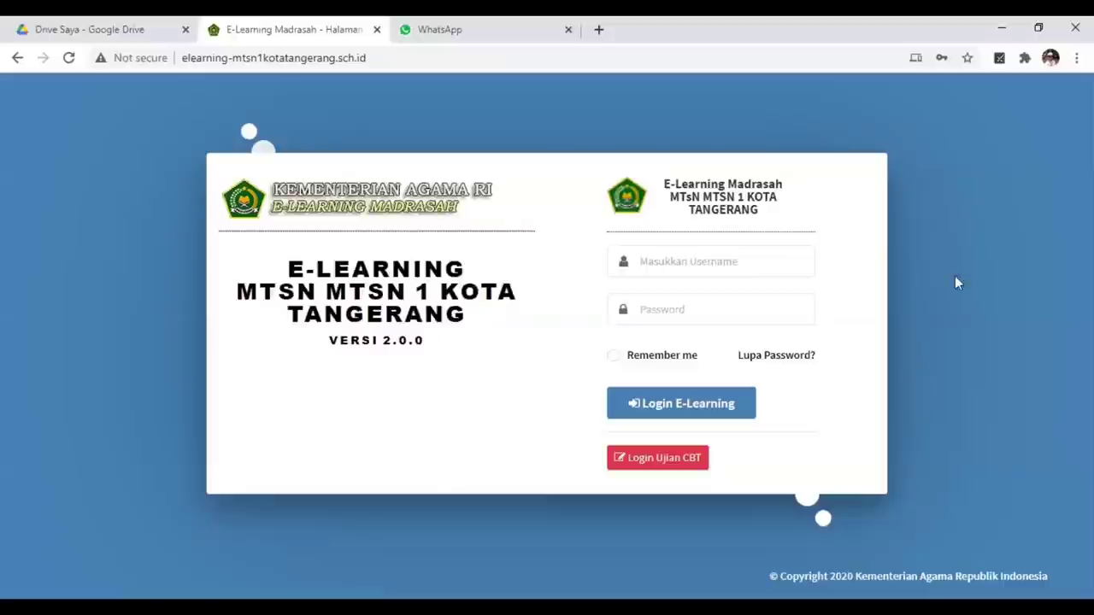
Close the current login page and open elearning-mtsn1kotatangerang.sch.id in a new browser tab.
left_click(389, 58)
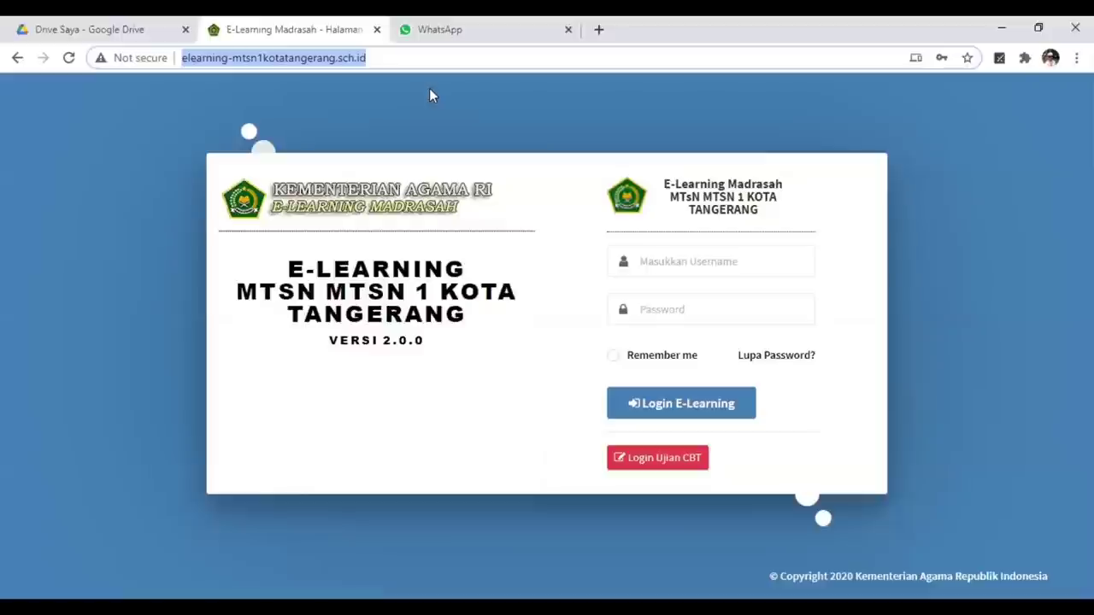
left_click(377, 29)
left_click(407, 29)
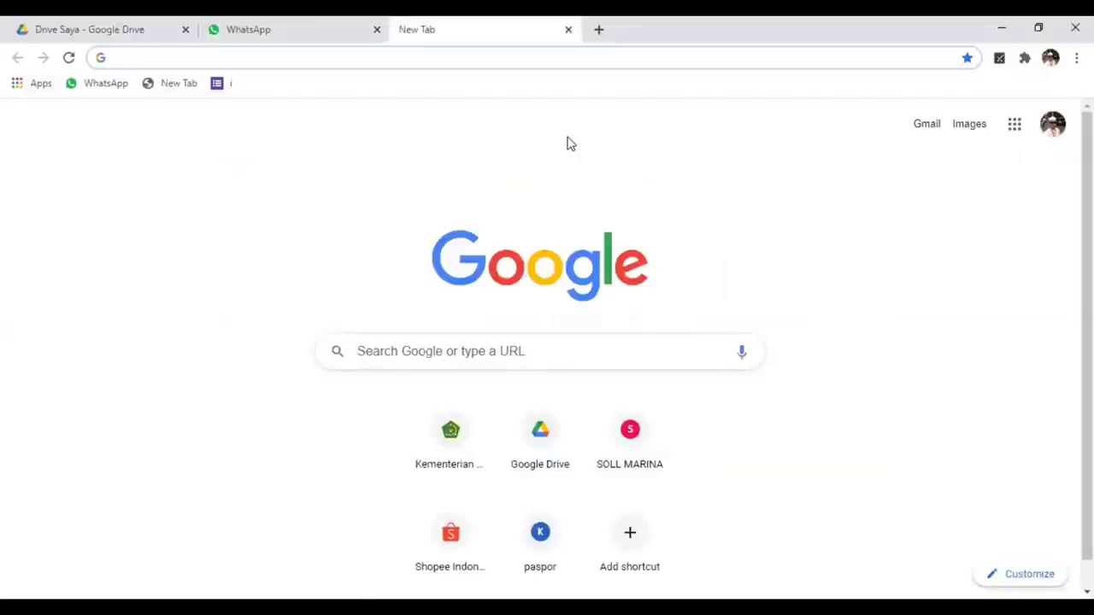
type("E")
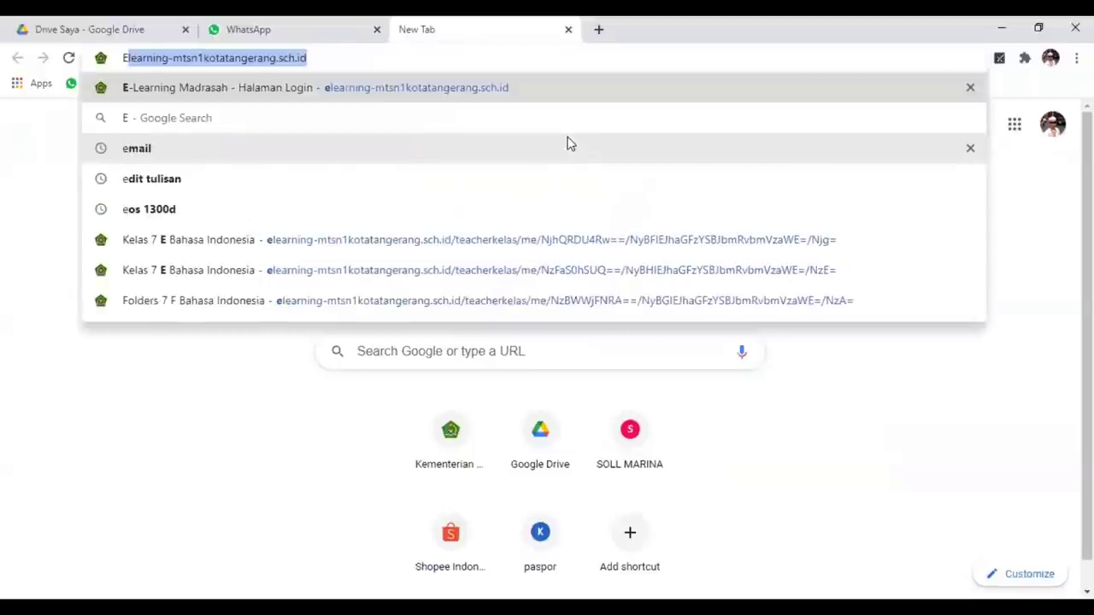
key("Return")
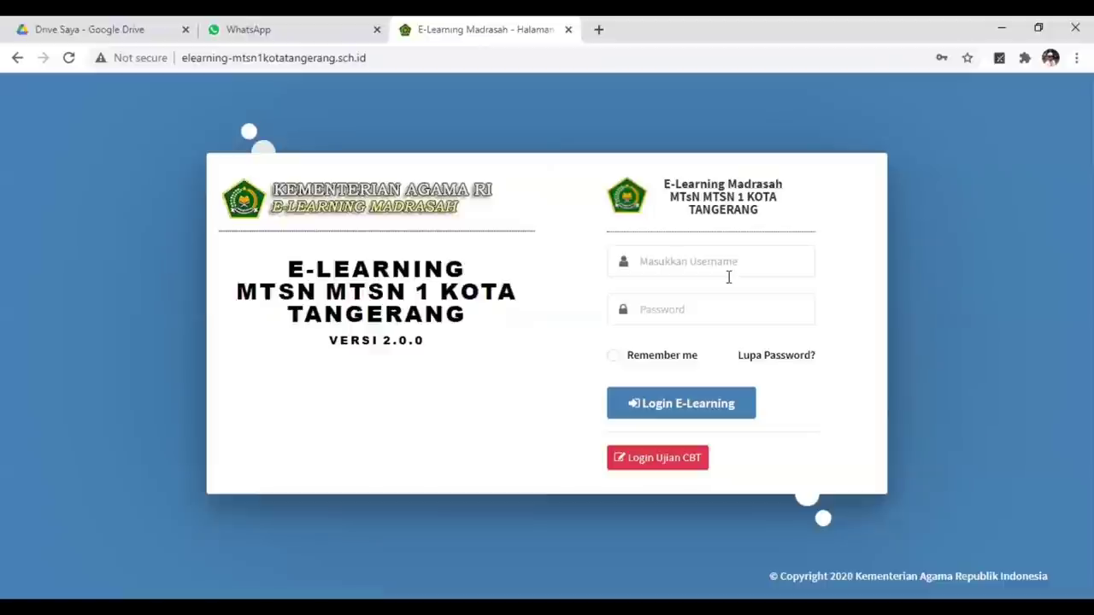
Log in to E-Learning with the student's saved username and password, and skip the welcome tour.
left_click(698, 262)
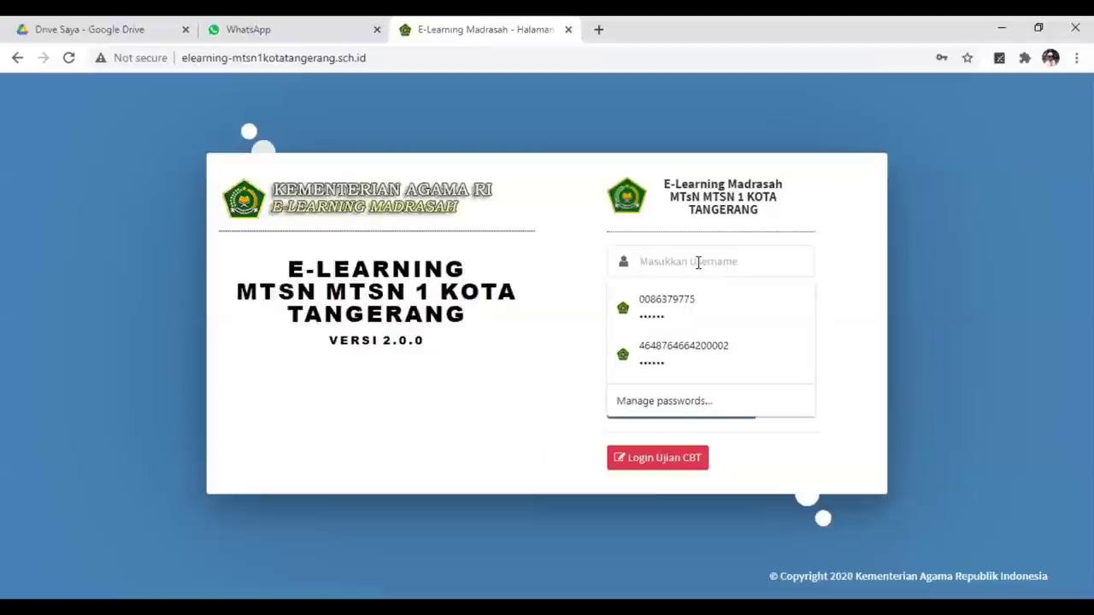
left_click(684, 314)
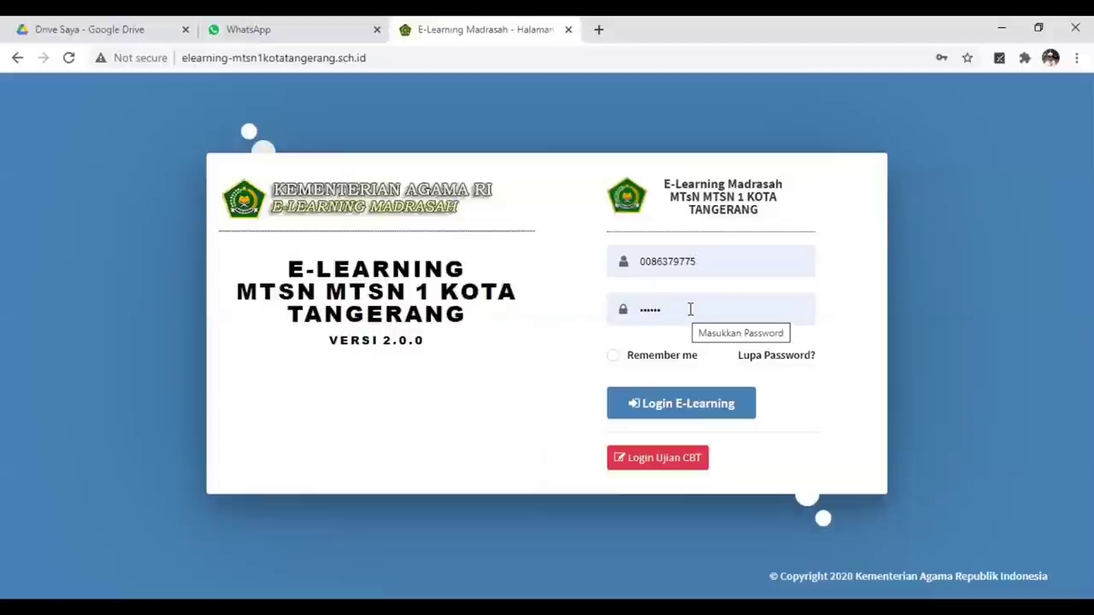
left_click(695, 417)
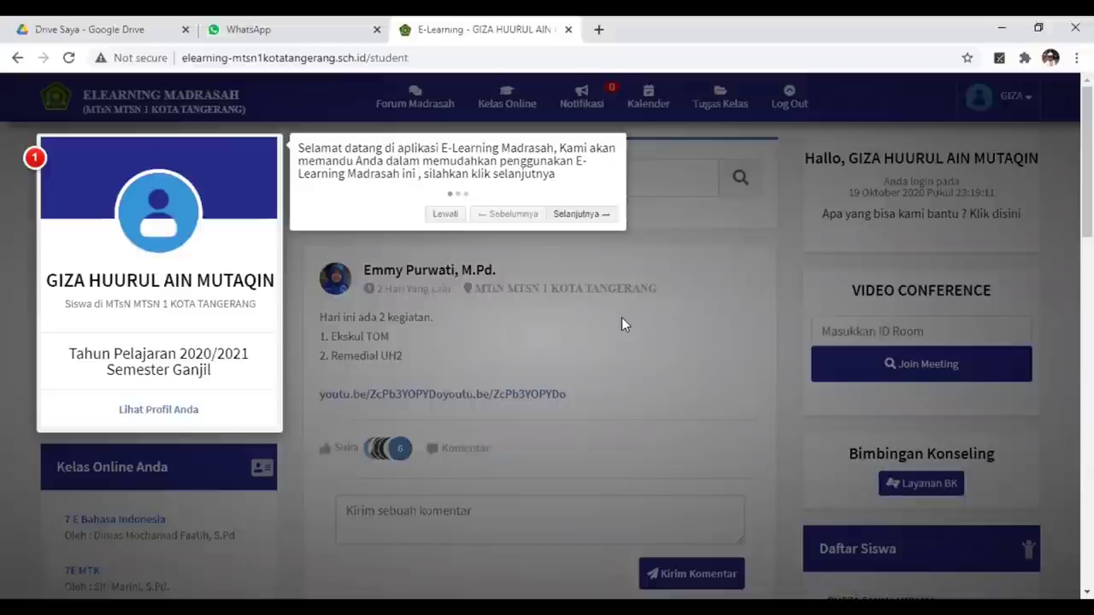
left_click(445, 215)
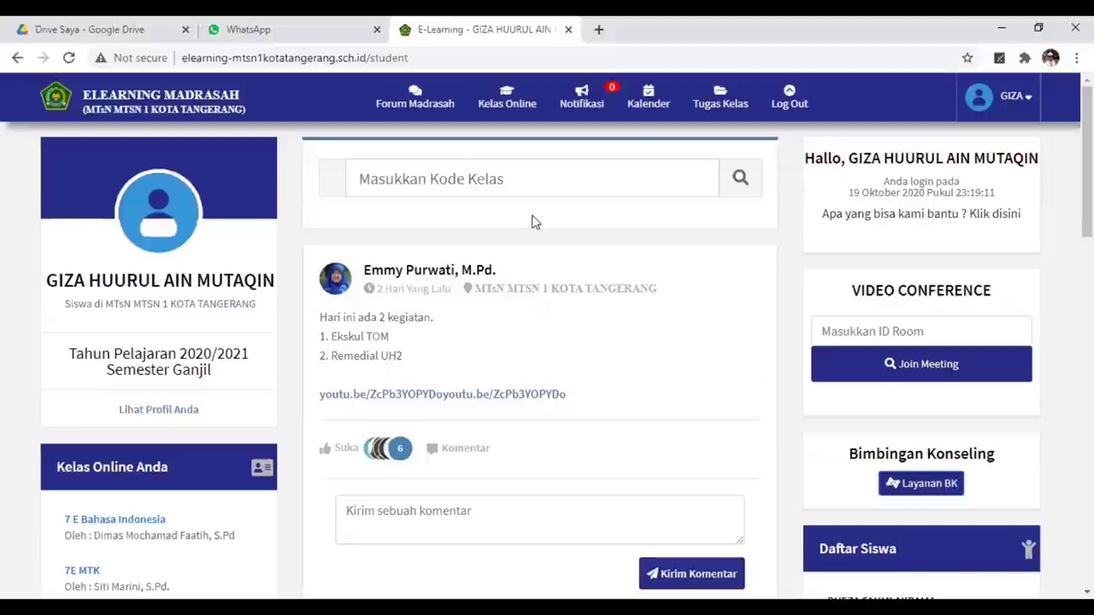
Look through the student home page's forum posts and list of online classes.
scroll(587, 346, "down", 2)
scroll(601, 361, "up", 2)
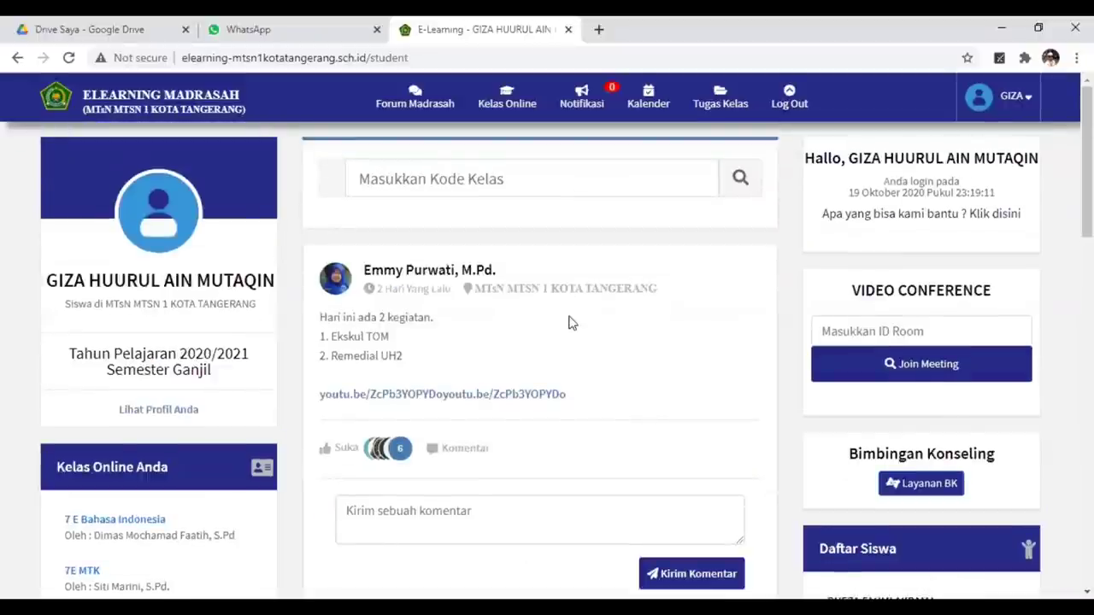
scroll(409, 314, "down", 1)
scroll(445, 312, "down", 1)
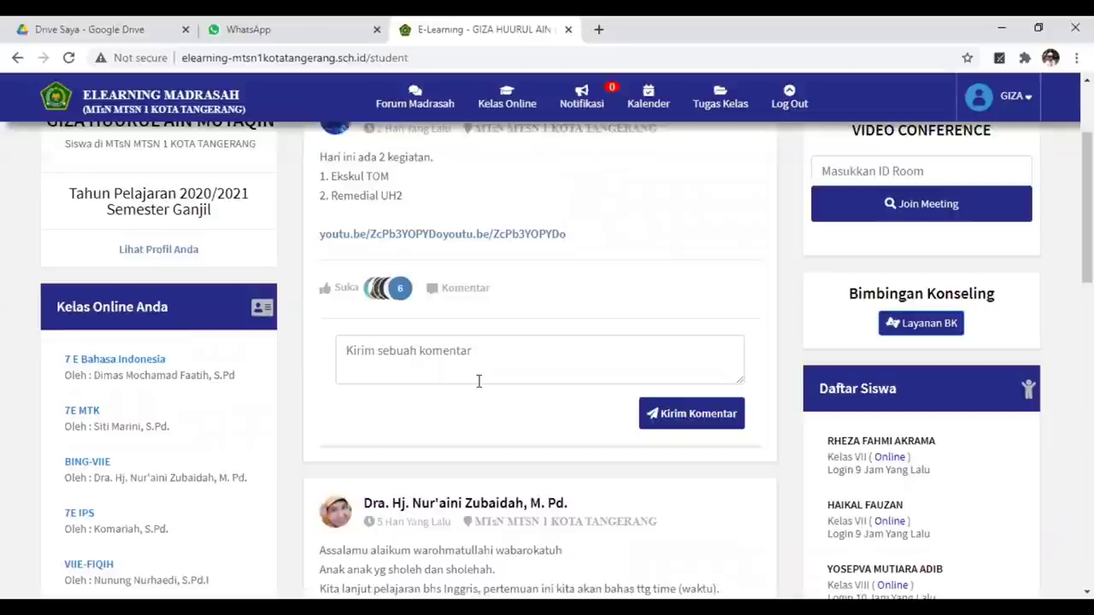
Expand the hidden comments under the English teacher's forum post about time (waktu), and read through all of its comments.
scroll(476, 379, "down", 3)
scroll(439, 355, "down", 1)
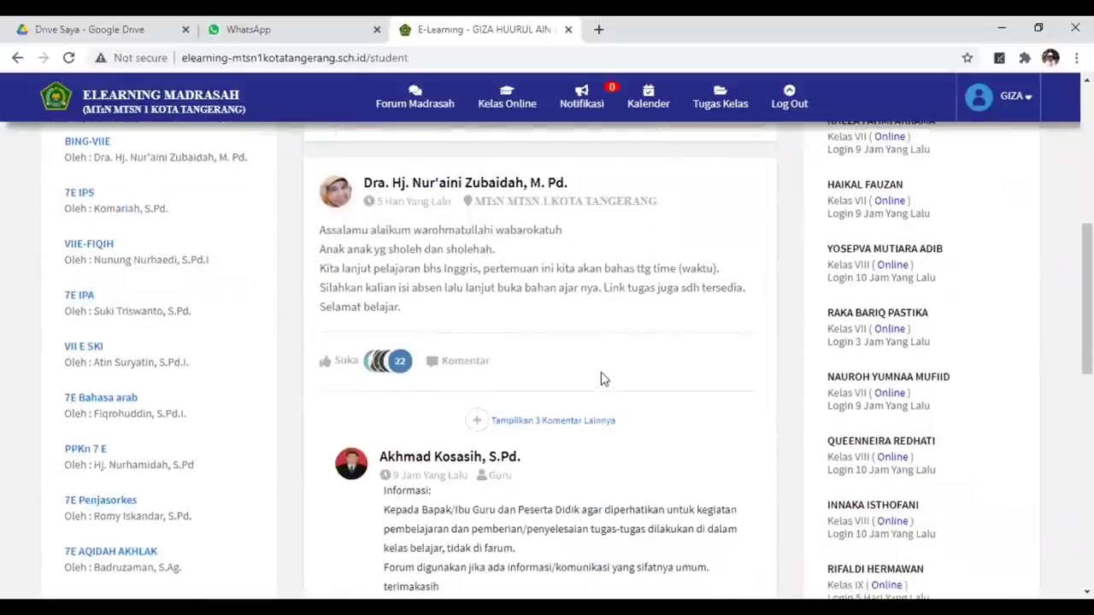
scroll(600, 379, "down", 2)
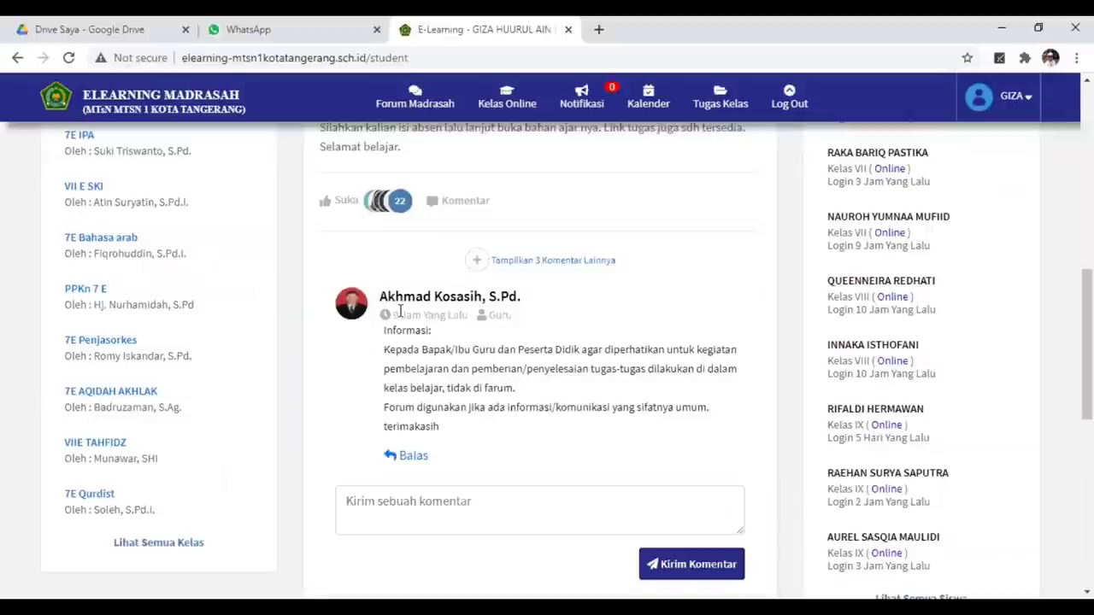
left_click(560, 261)
scroll(636, 355, "up", 2)
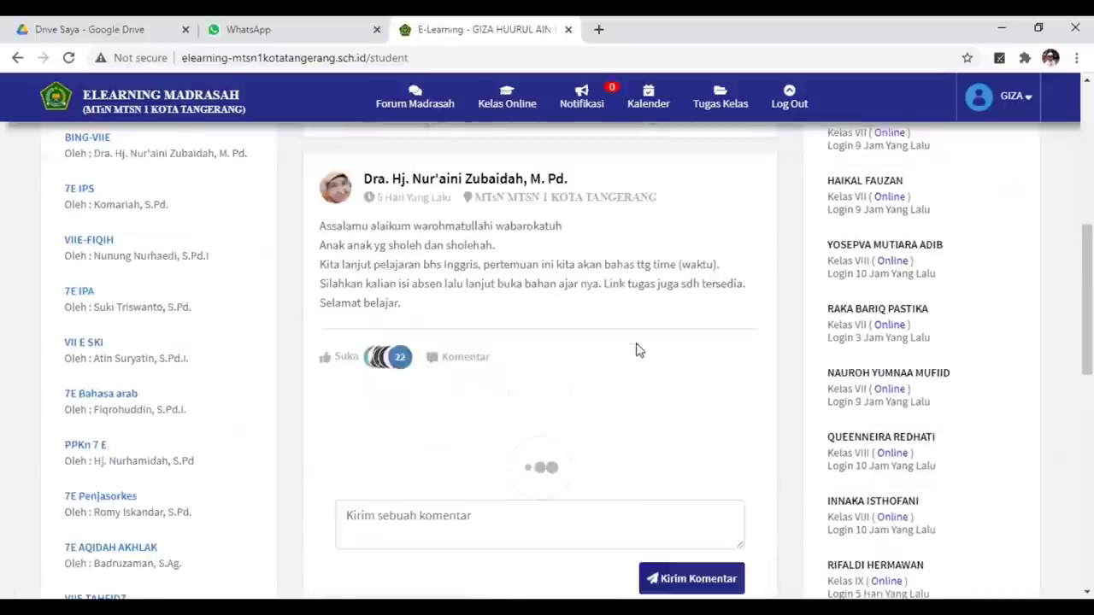
scroll(636, 359, "down", 2)
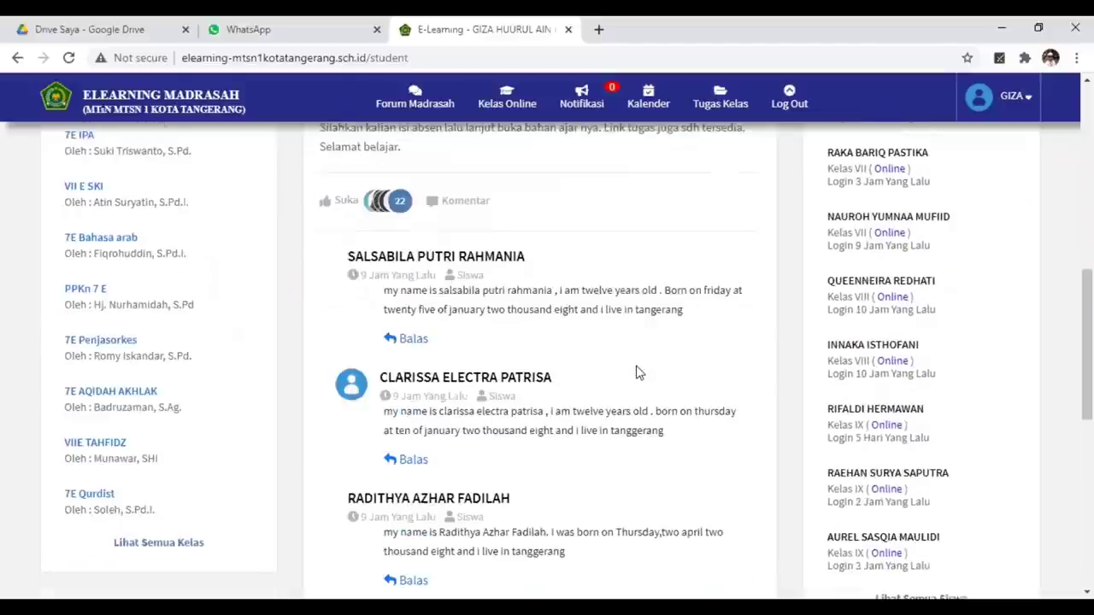
scroll(633, 373, "down", 3)
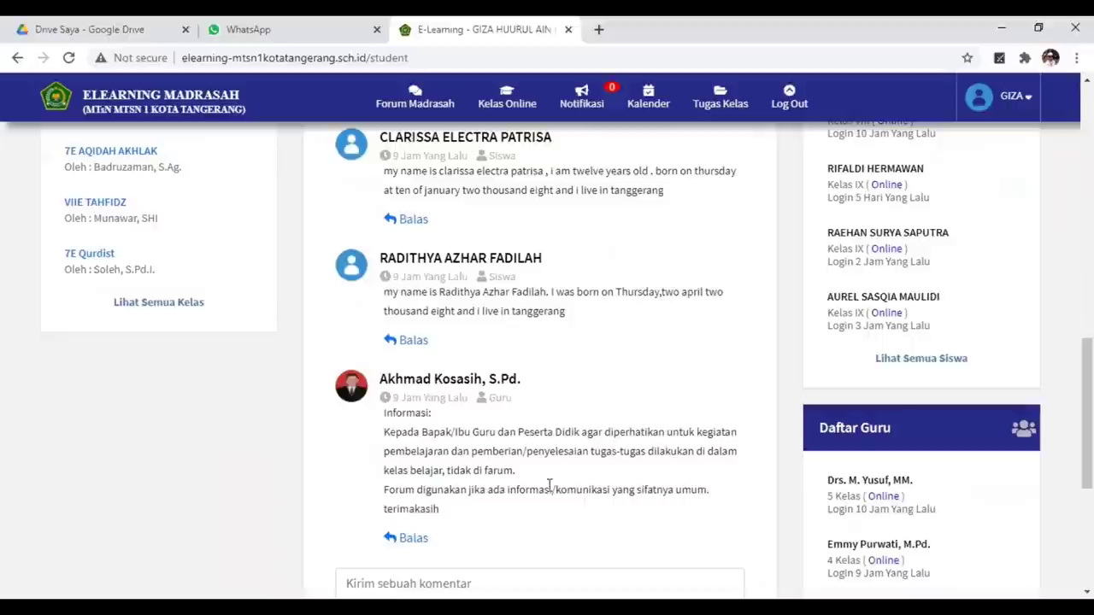
scroll(550, 478, "down", 1)
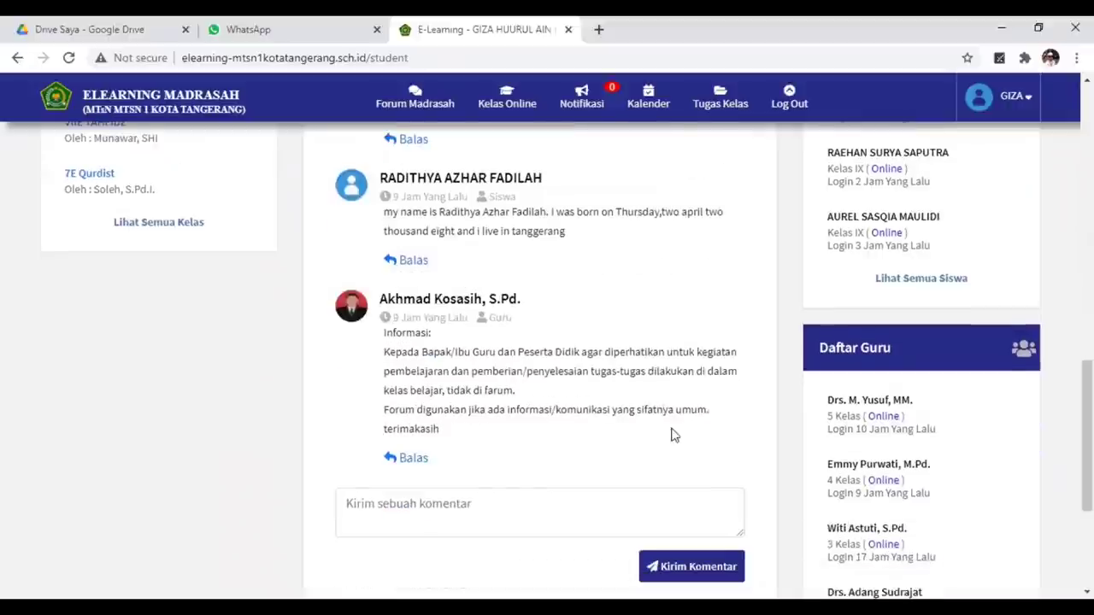
scroll(611, 396, "up", 10)
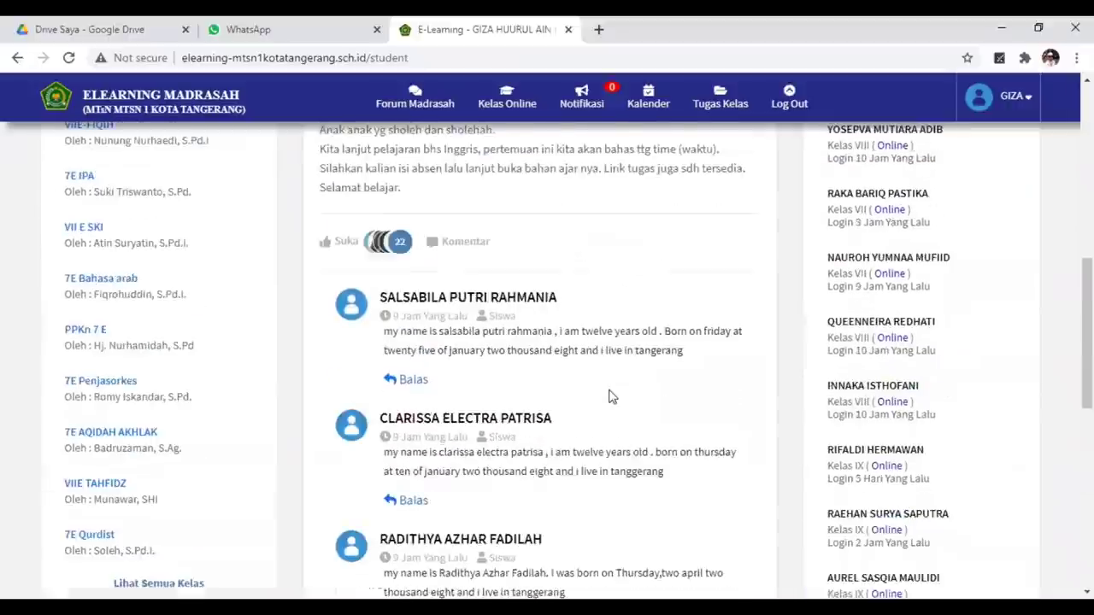
scroll(625, 393, "up", 3)
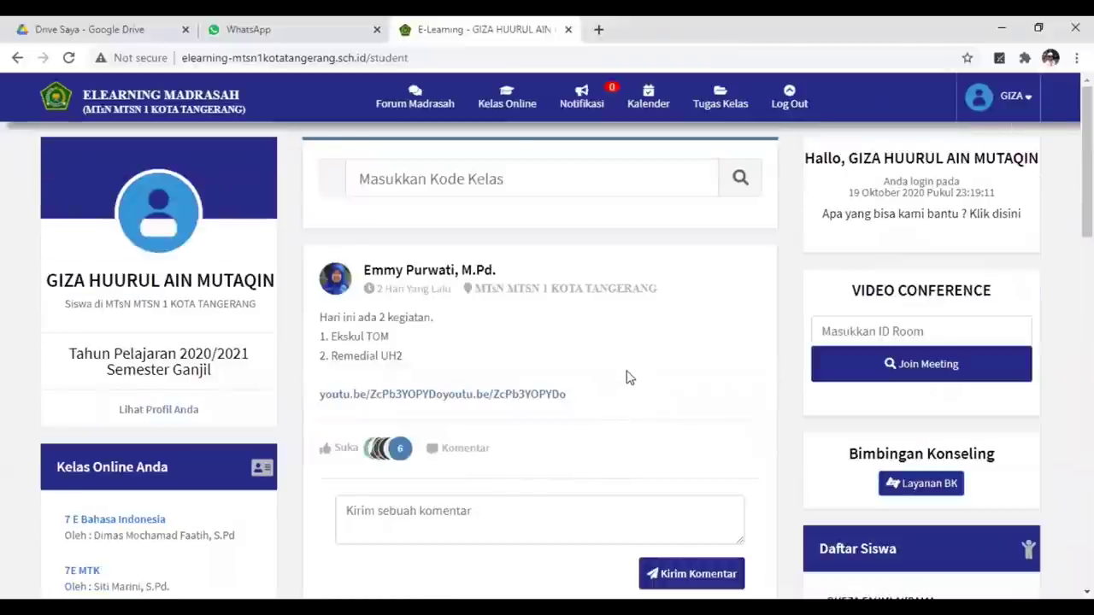